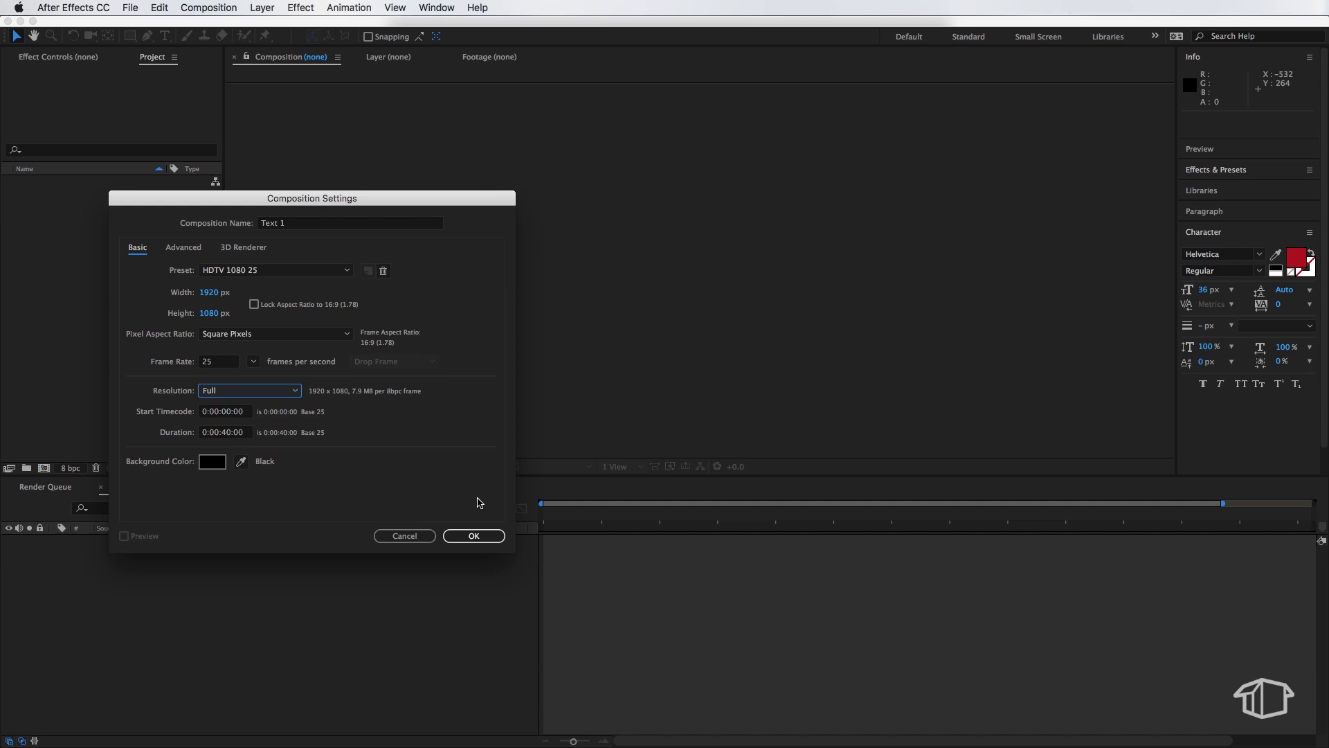
Add a text layer to the Text 1 composition containing the lowercase letter "a"
right_click(193, 576)
mouse_move(224, 580)
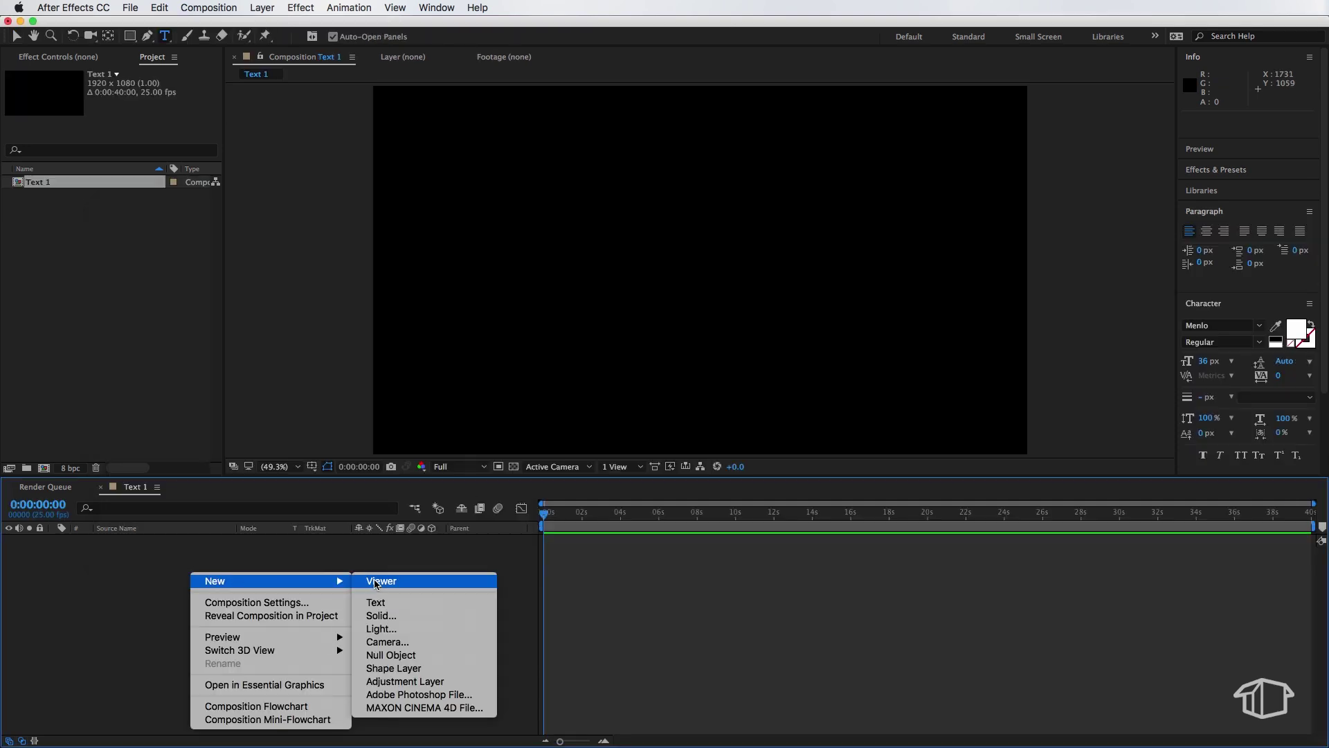
left_click(414, 602)
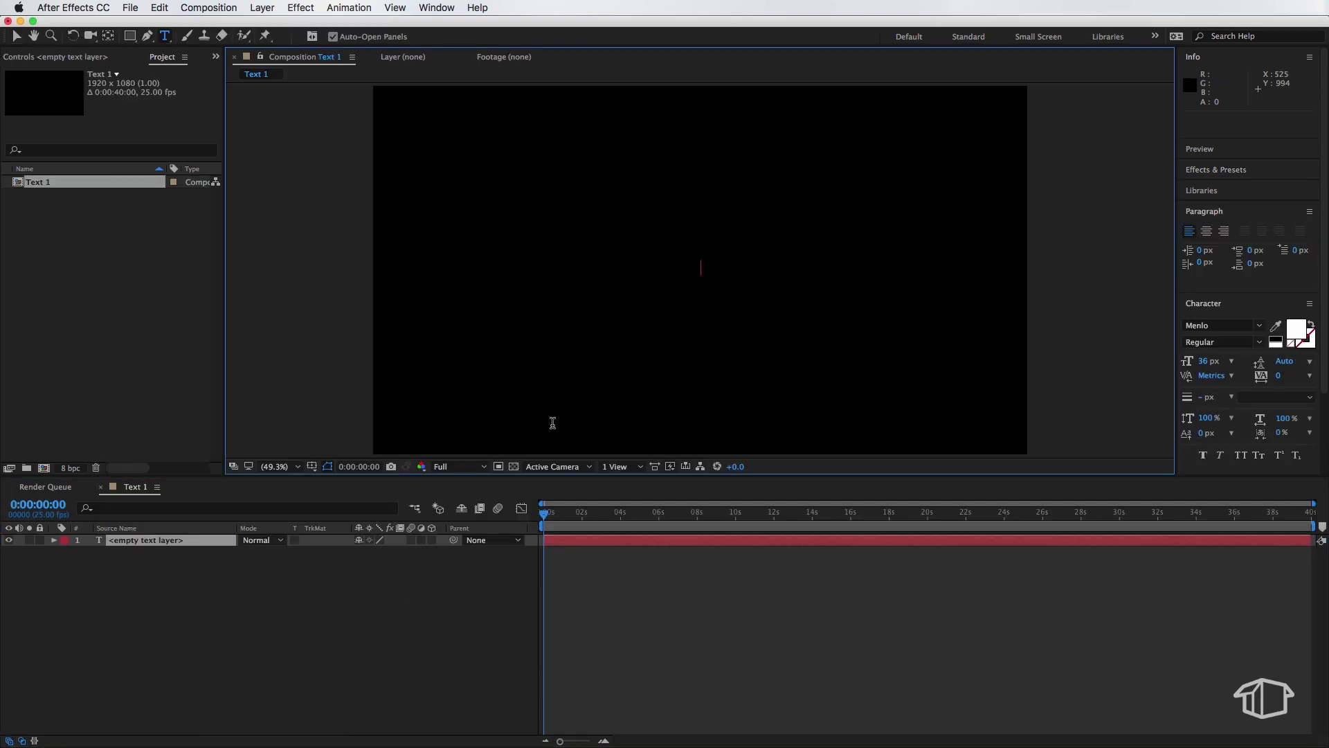
type("a")
key("BackSpace")
type("a")
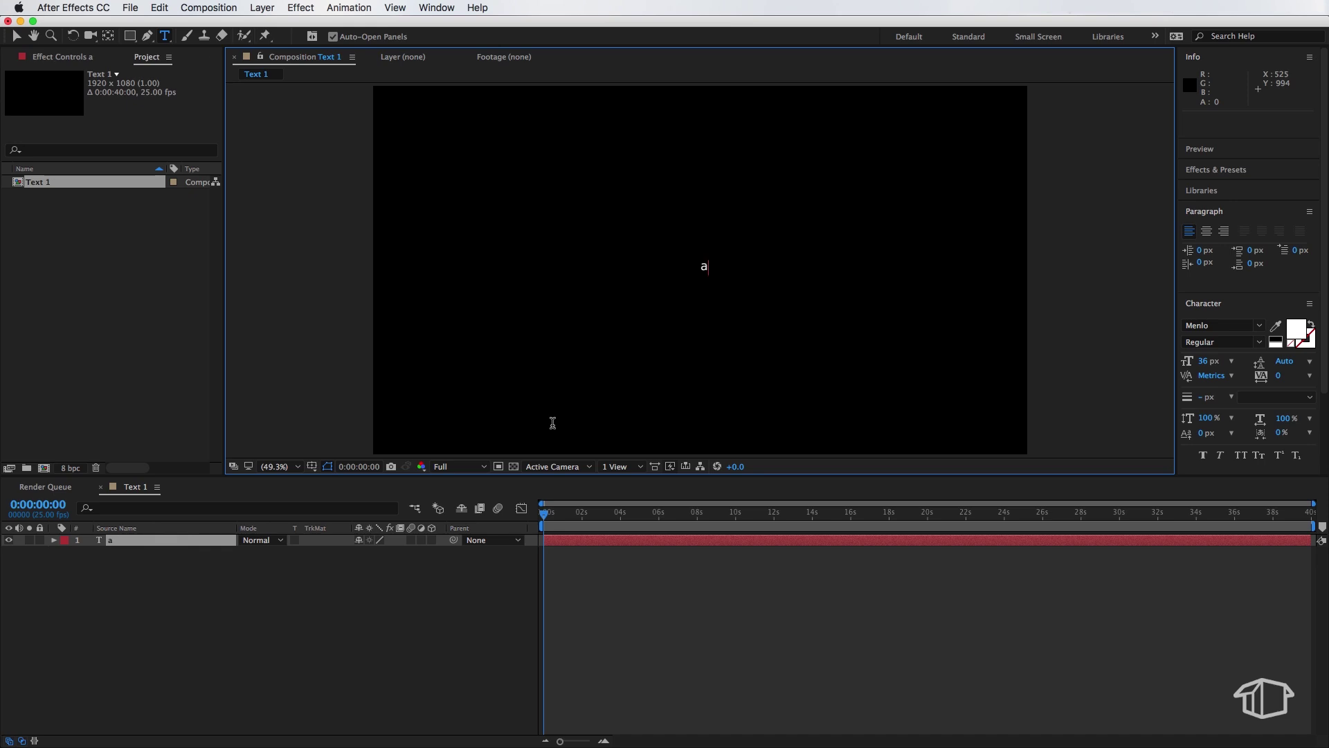
Set the letter's font to Matrix Code NFI and its size to 59 px
left_click_drag(711, 263, 696, 263)
left_click(1240, 326)
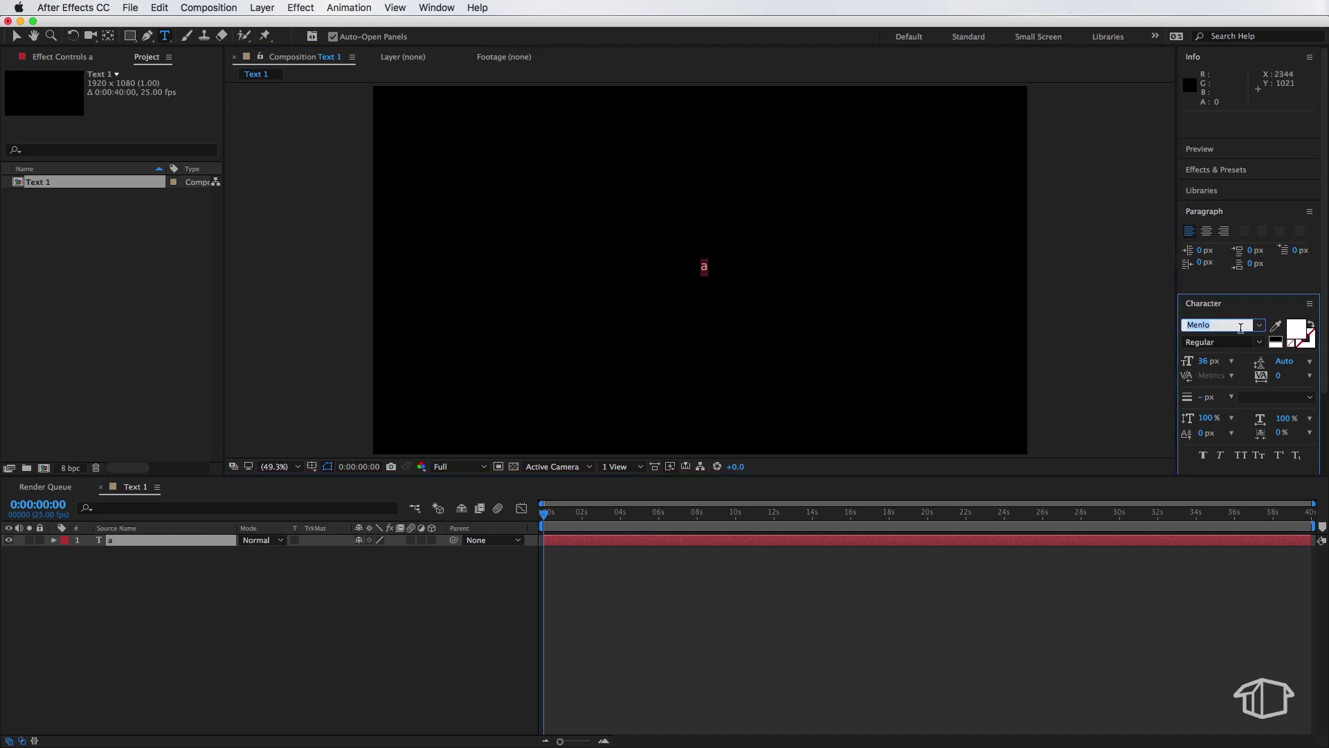
type("Matrix Code NFI")
scroll(756, 279, "up", 2)
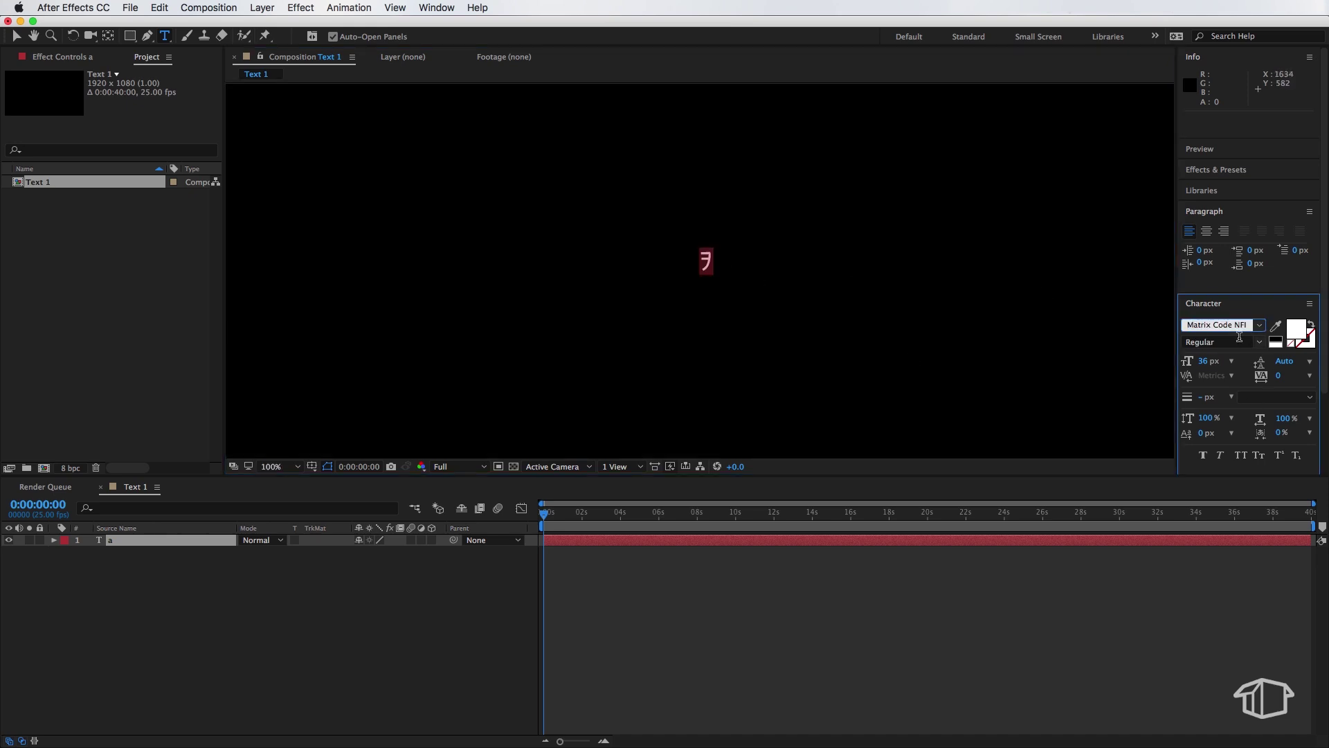
left_click(1206, 360)
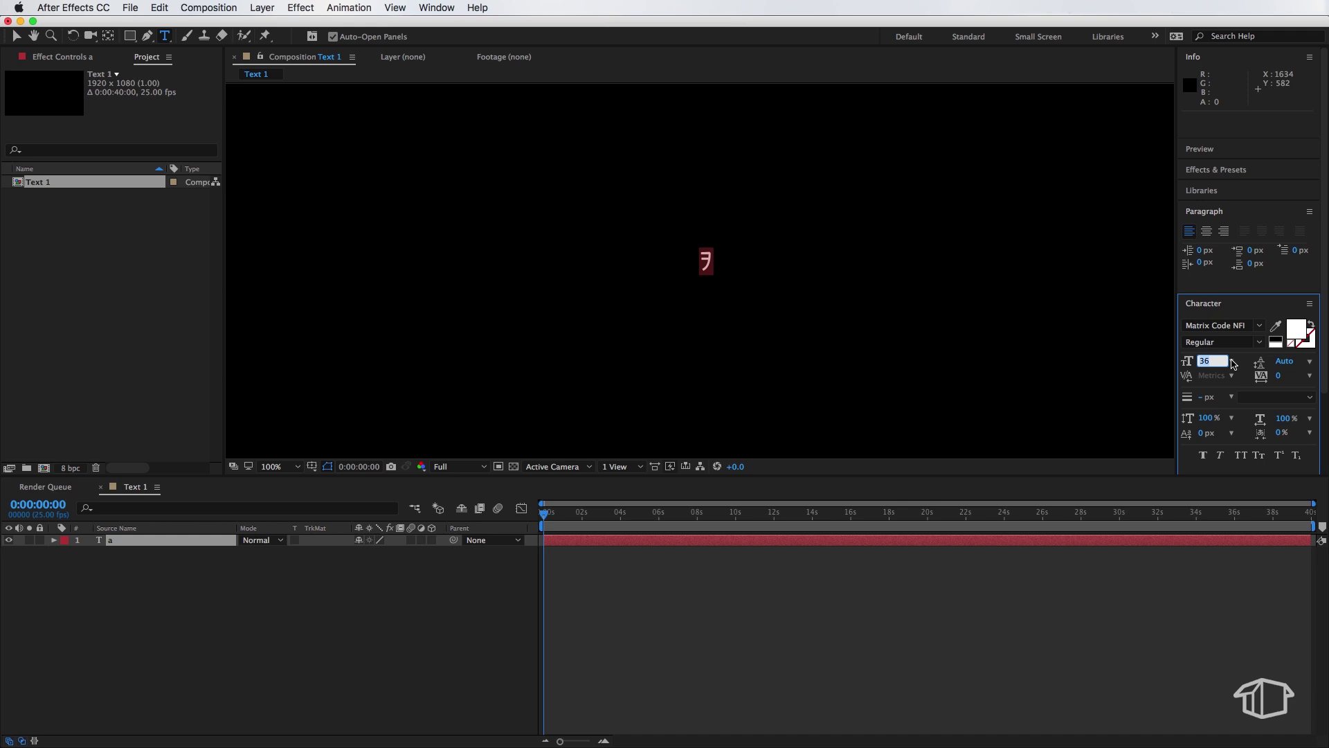
type("59")
key("Return")
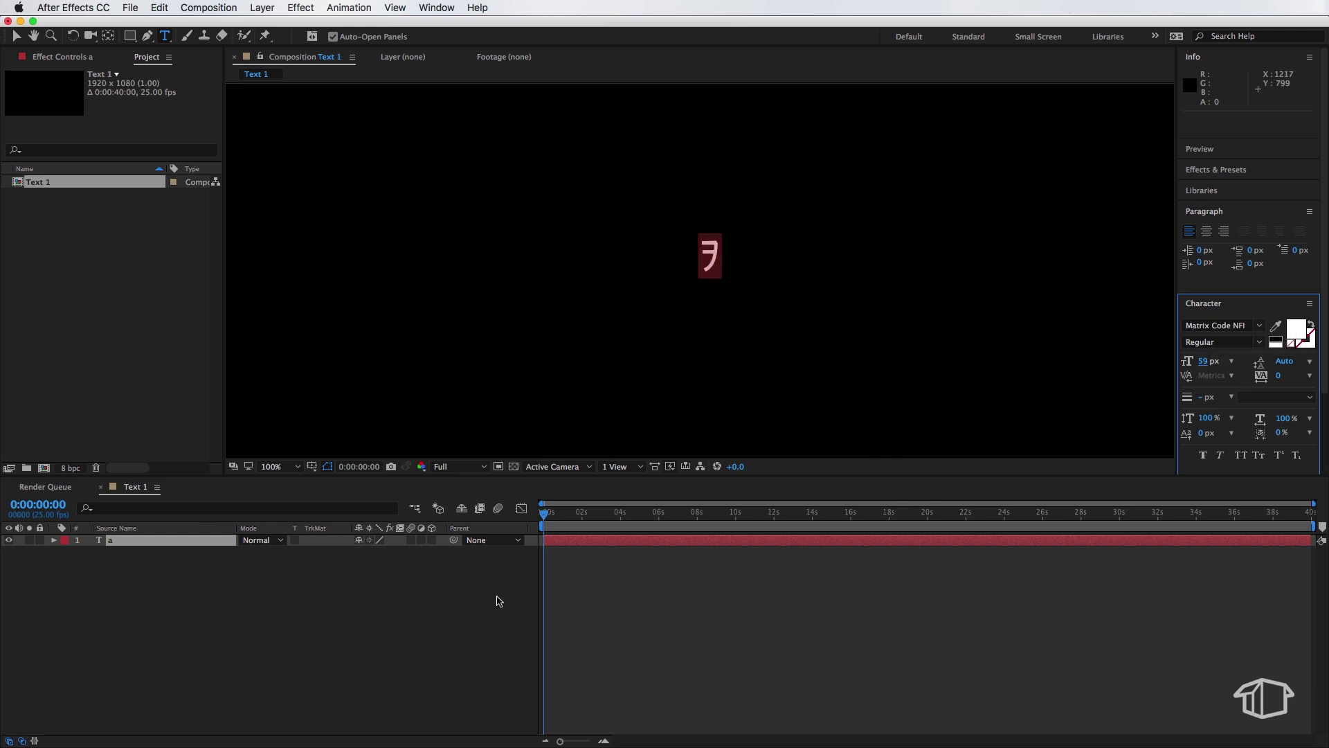
Move the character to the top centre of the composition, at about position 960, 45
left_click(347, 615)
key("v")
mouse_move(710, 220)
left_mouse_down()
mouse_move(708, 373)
mouse_move(708, 188)
mouse_move(751, 256)
mouse_move(754, 377)
mouse_move(706, 309)
mouse_move(707, 203)
left_mouse_up()
key("space")
Find the Decoder Fade In text animation preset and apply it to the text layer
left_click(156, 540)
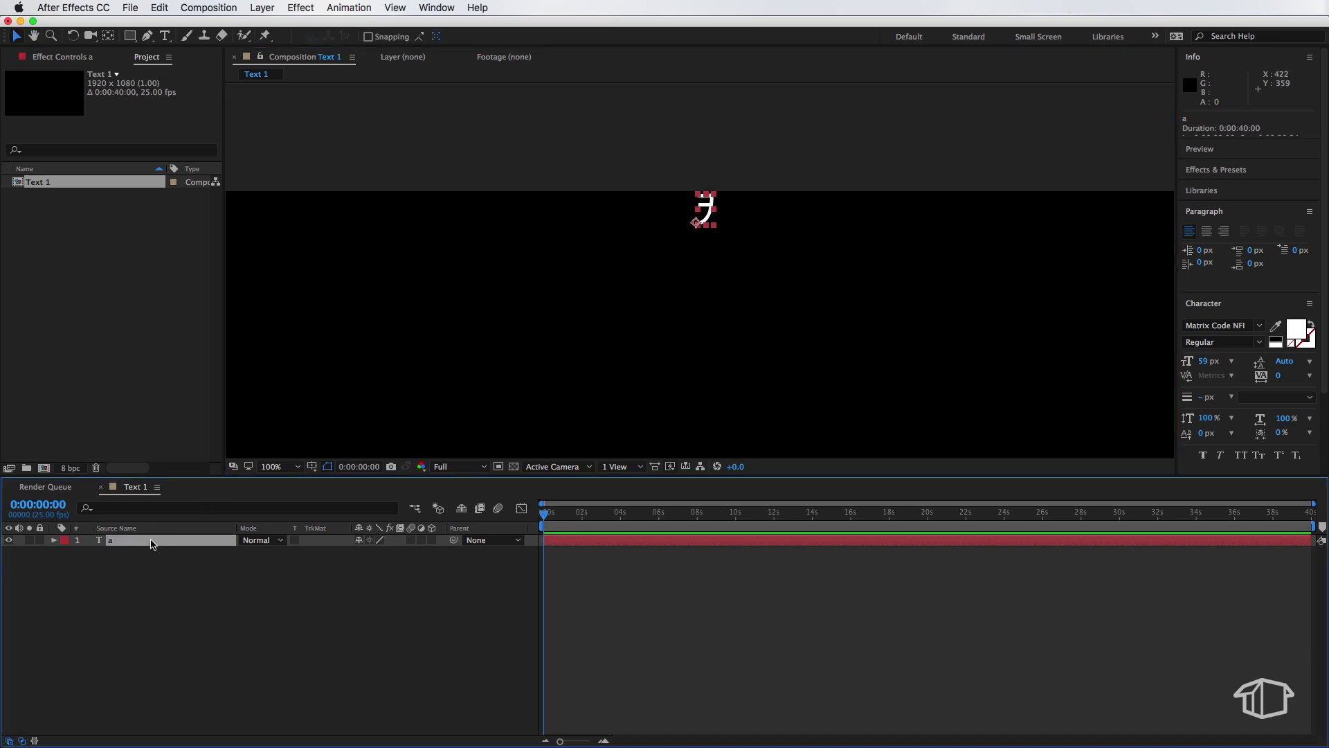
left_click(1248, 173)
left_click(1229, 189)
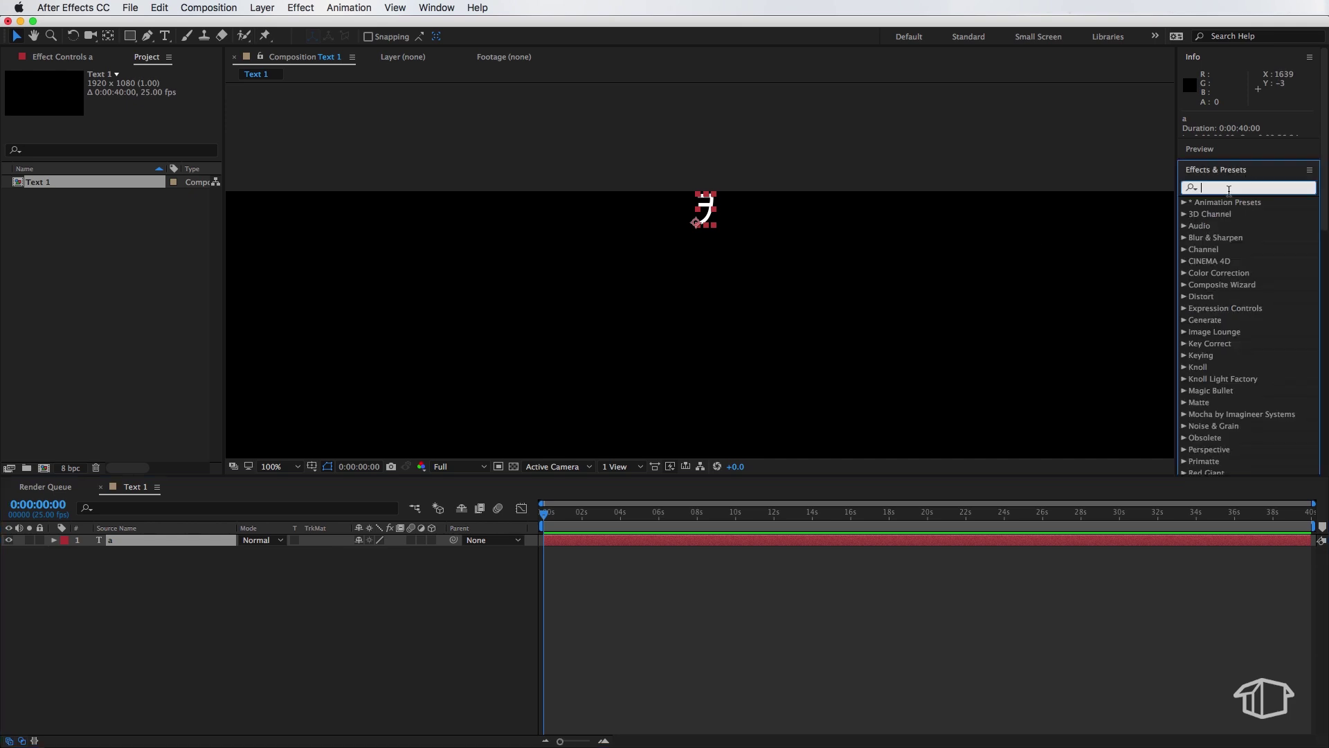
type("decoder")
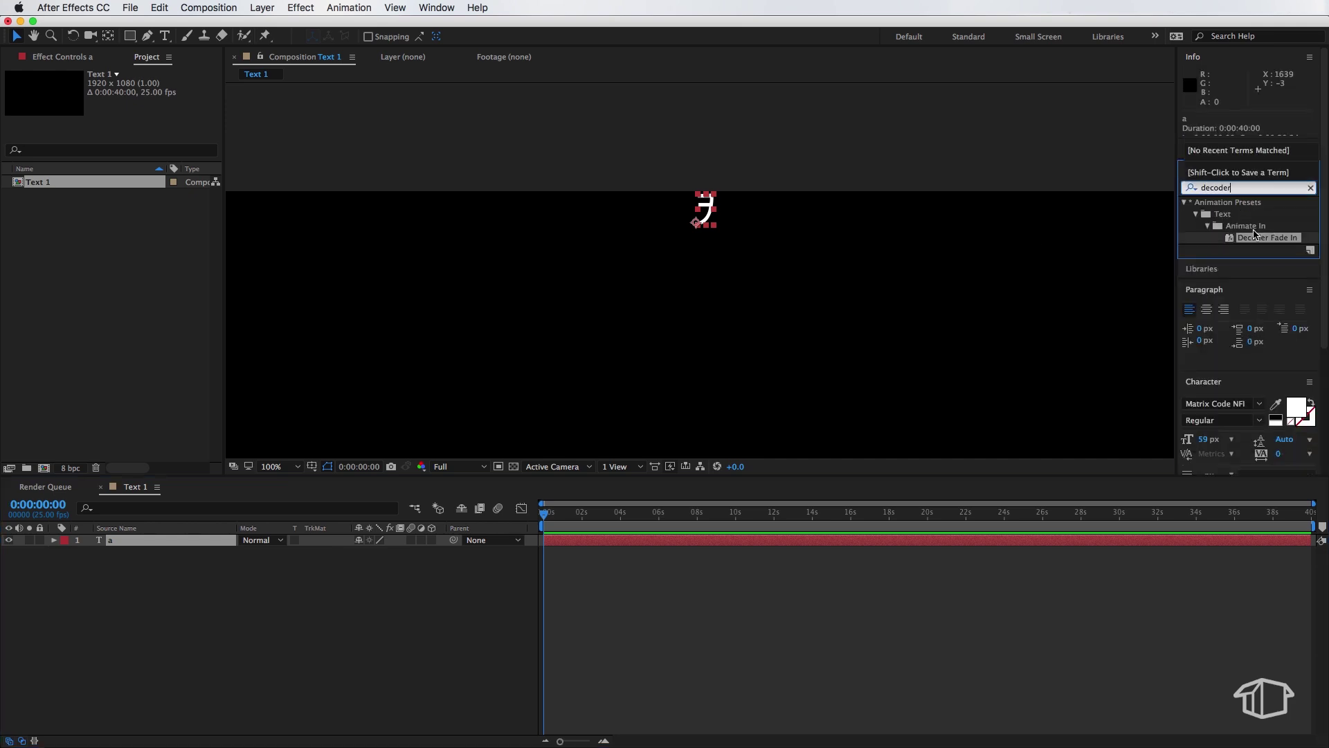
left_click_drag(1255, 233, 712, 216)
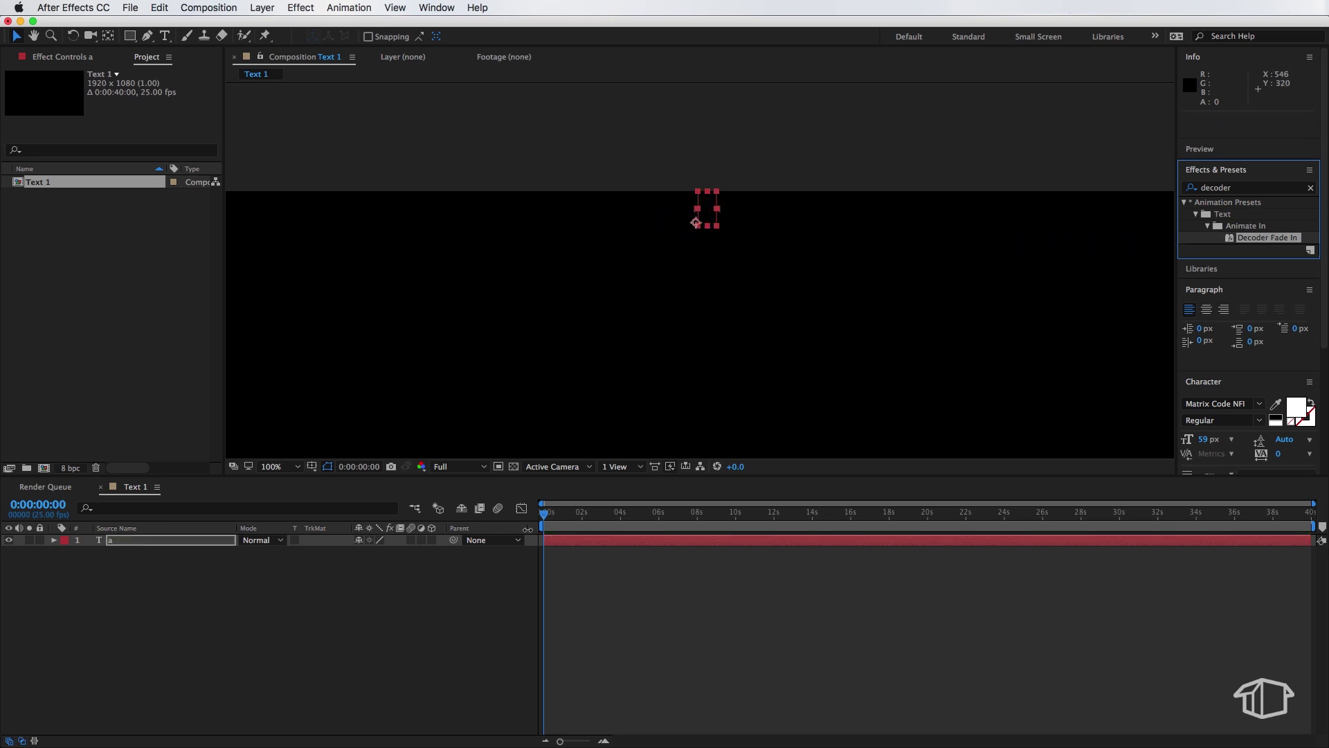
Move the second Start keyframe of the text animator's Range Selector 1 to 0:00:12:00
left_click(55, 540)
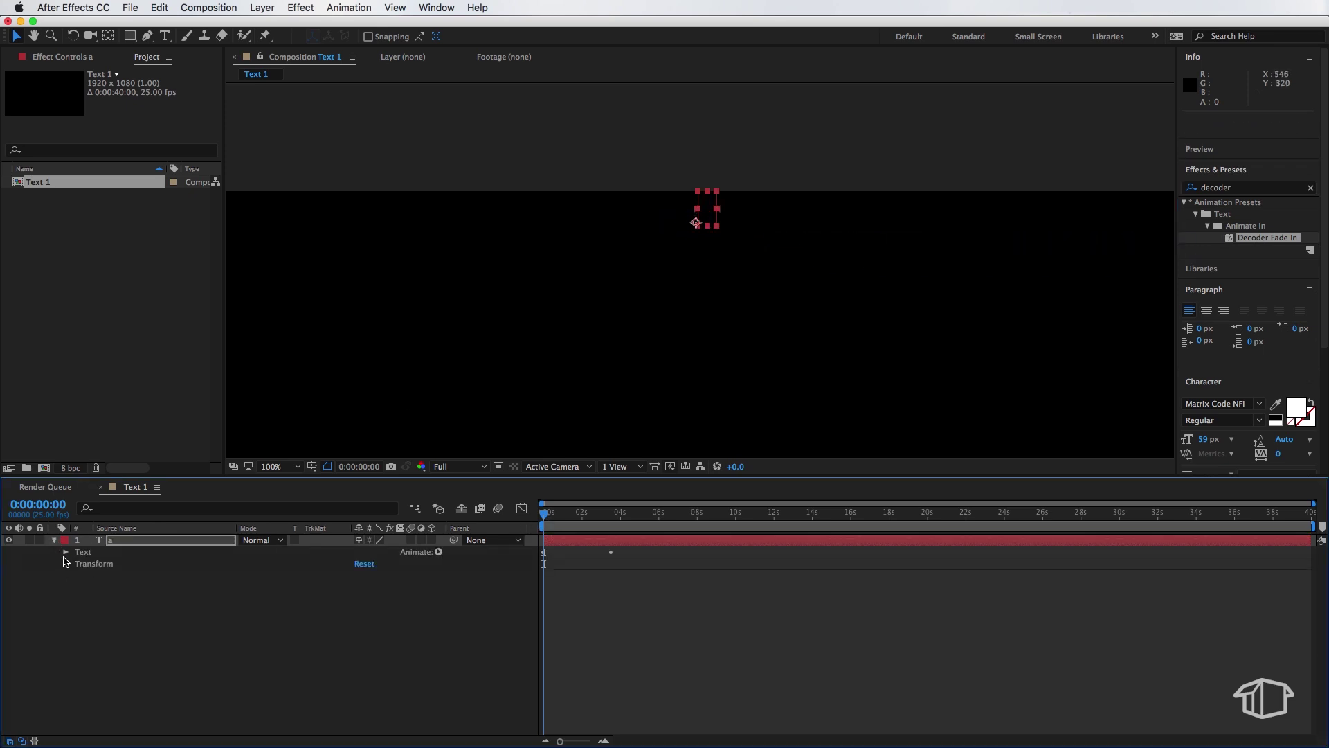
left_click(65, 552)
left_click(77, 599)
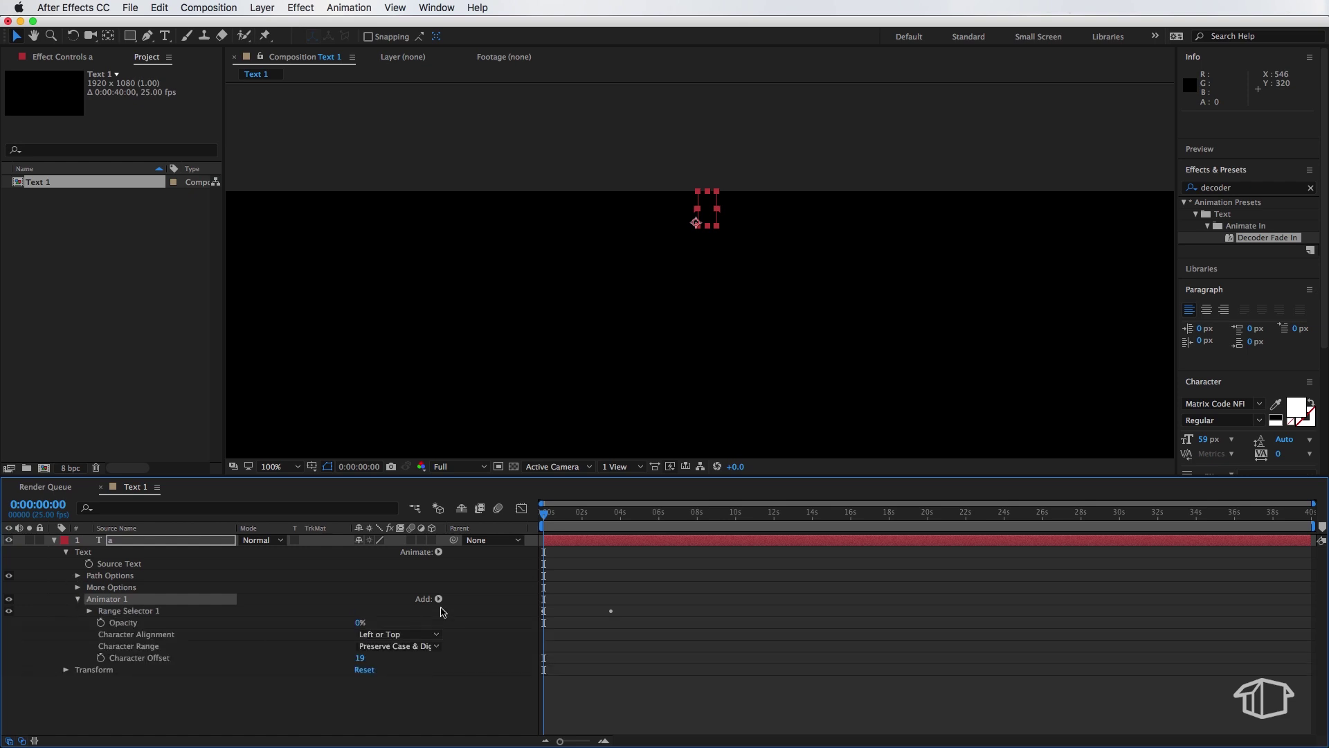
left_click(89, 610)
left_click_drag(612, 629, 774, 626)
left_click(775, 524)
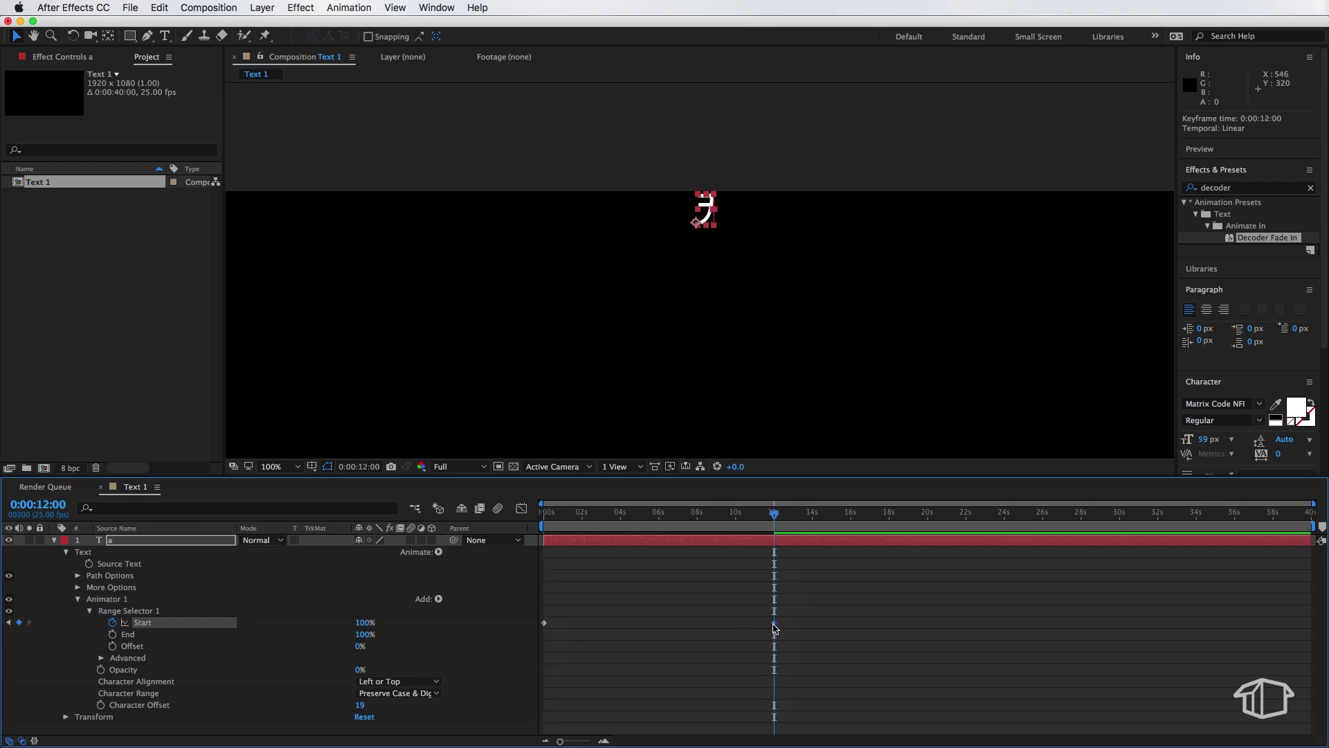
Set Animator 1's opacity to 100% and check the character at the start of the timeline
left_click_drag(774, 513, 541, 520)
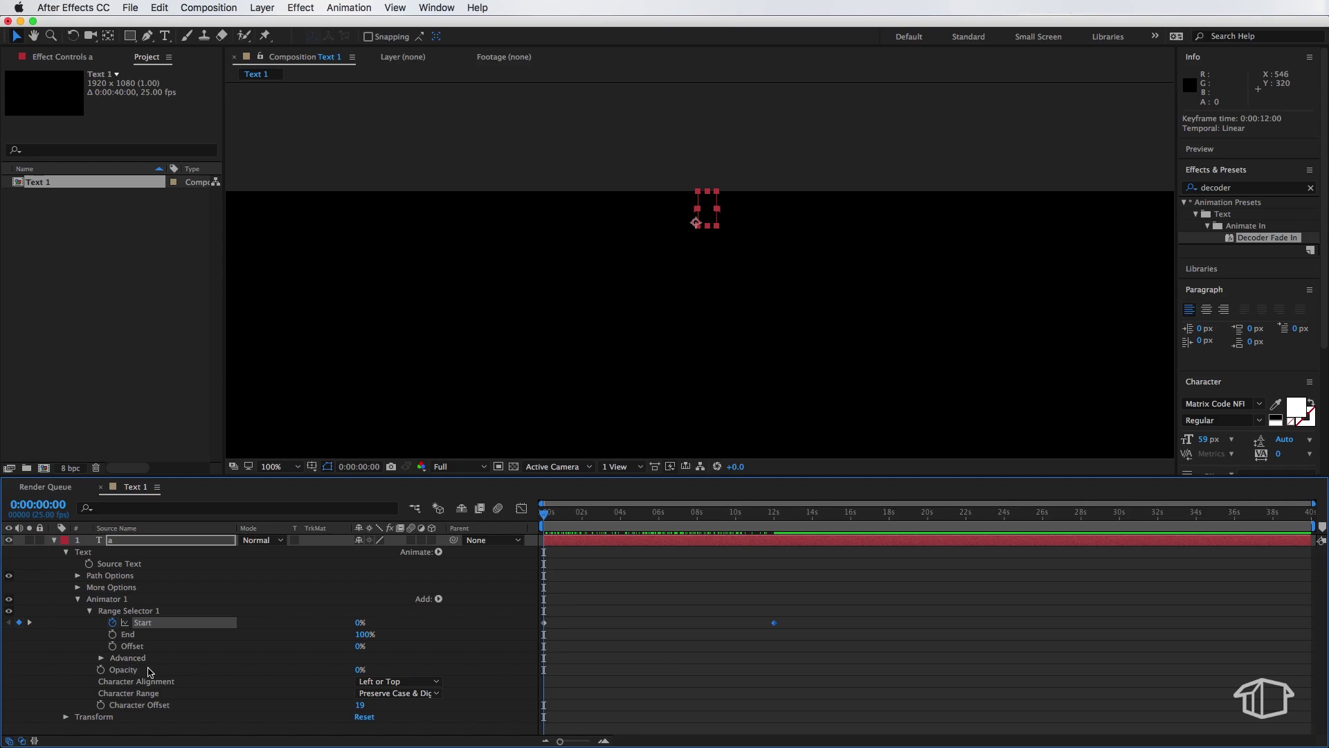
left_click_drag(360, 669, 509, 670)
left_click_drag(554, 516, 523, 523)
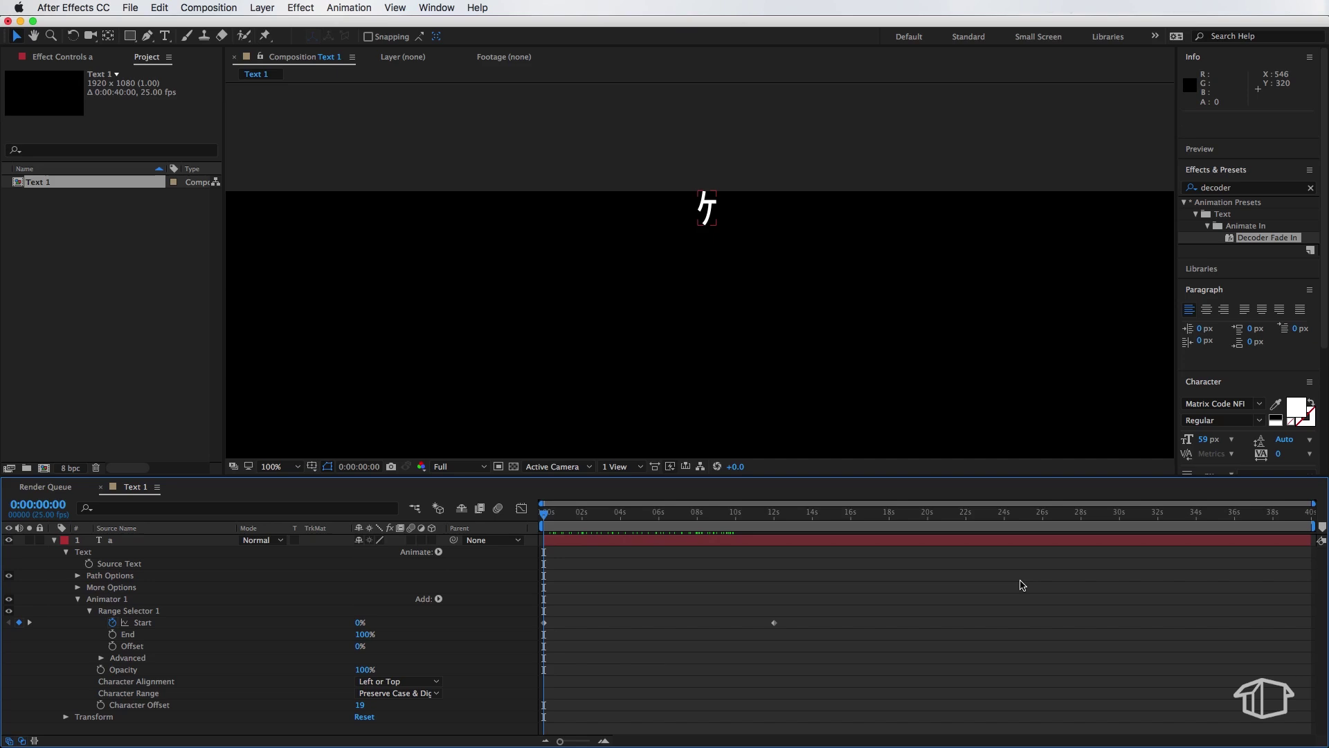
Apply the Tint color correction effect to the text layer
left_click(1018, 540)
left_click(302, 7)
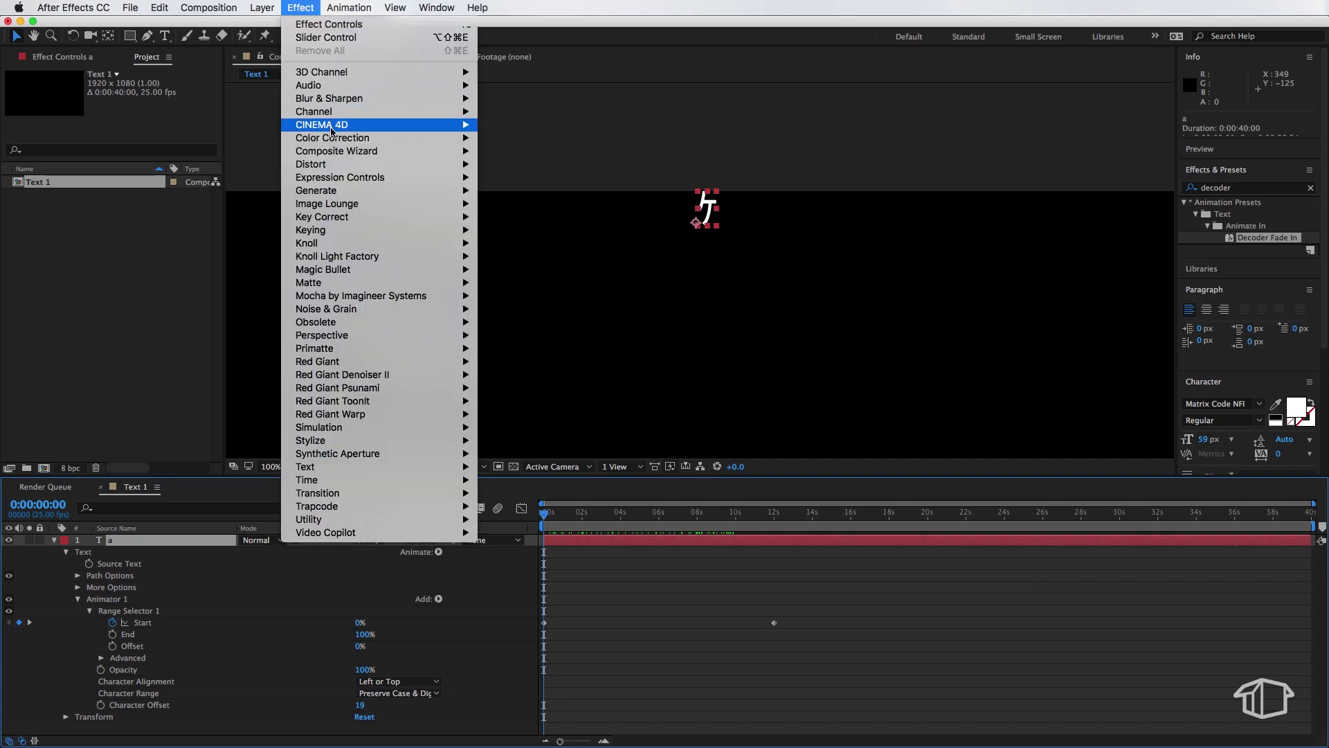
mouse_move(332, 138)
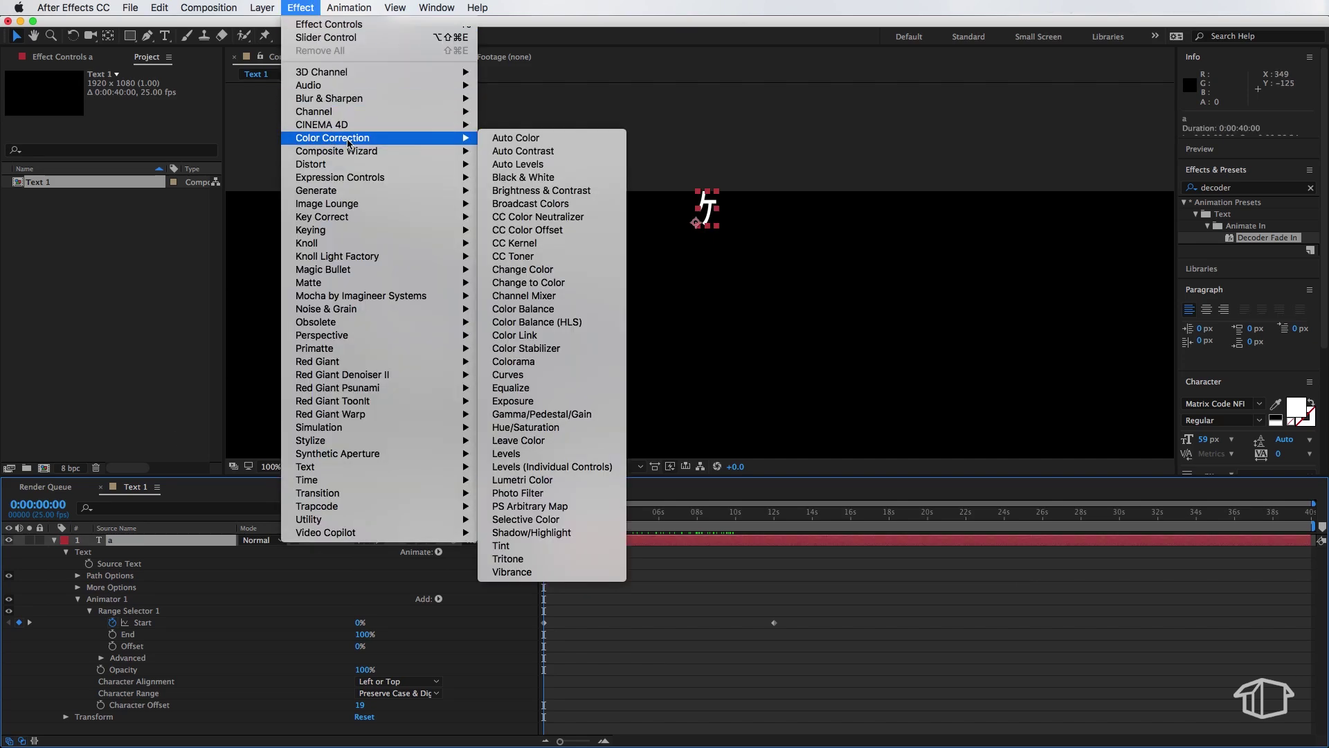
left_click(514, 545)
Add a keyframe for the Tint effect's Map White To colour at 0:00:00:00
left_click(66, 716)
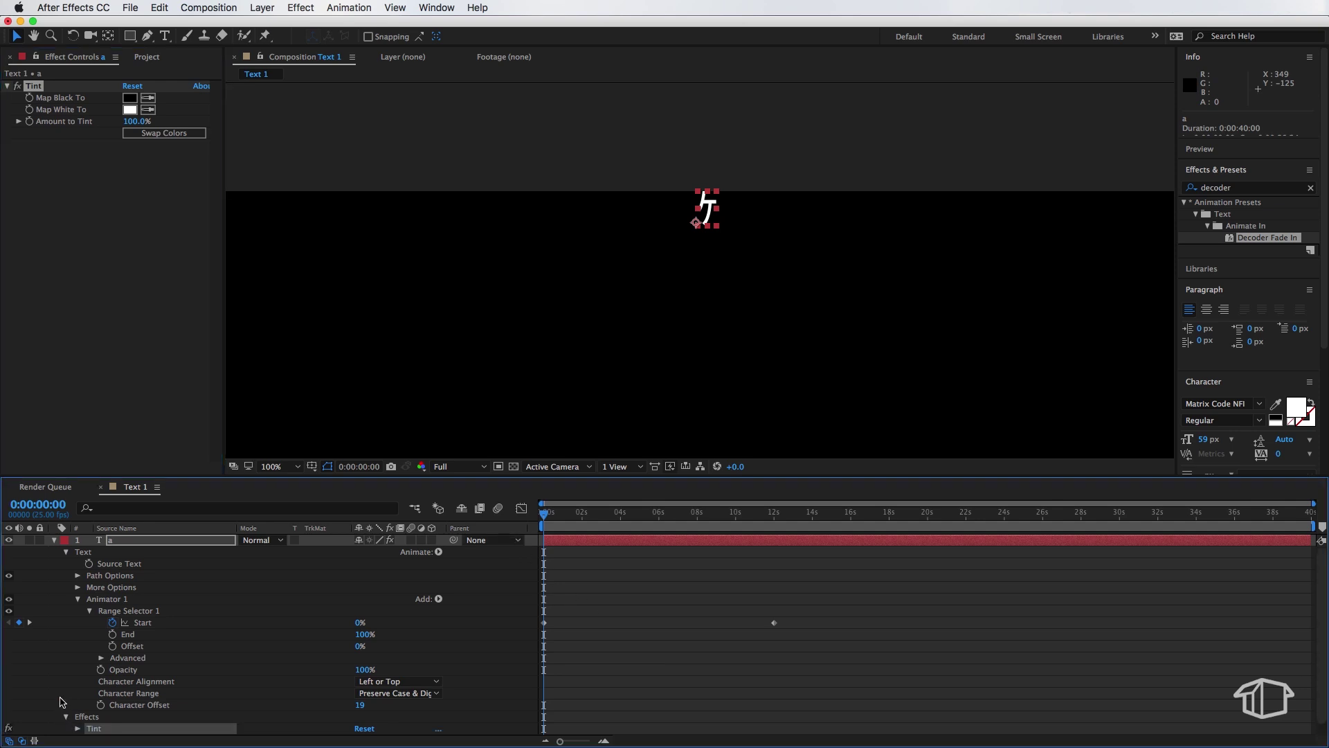
scroll(69, 720, "down", 1)
left_click(78, 717)
scroll(80, 722, "down", 5)
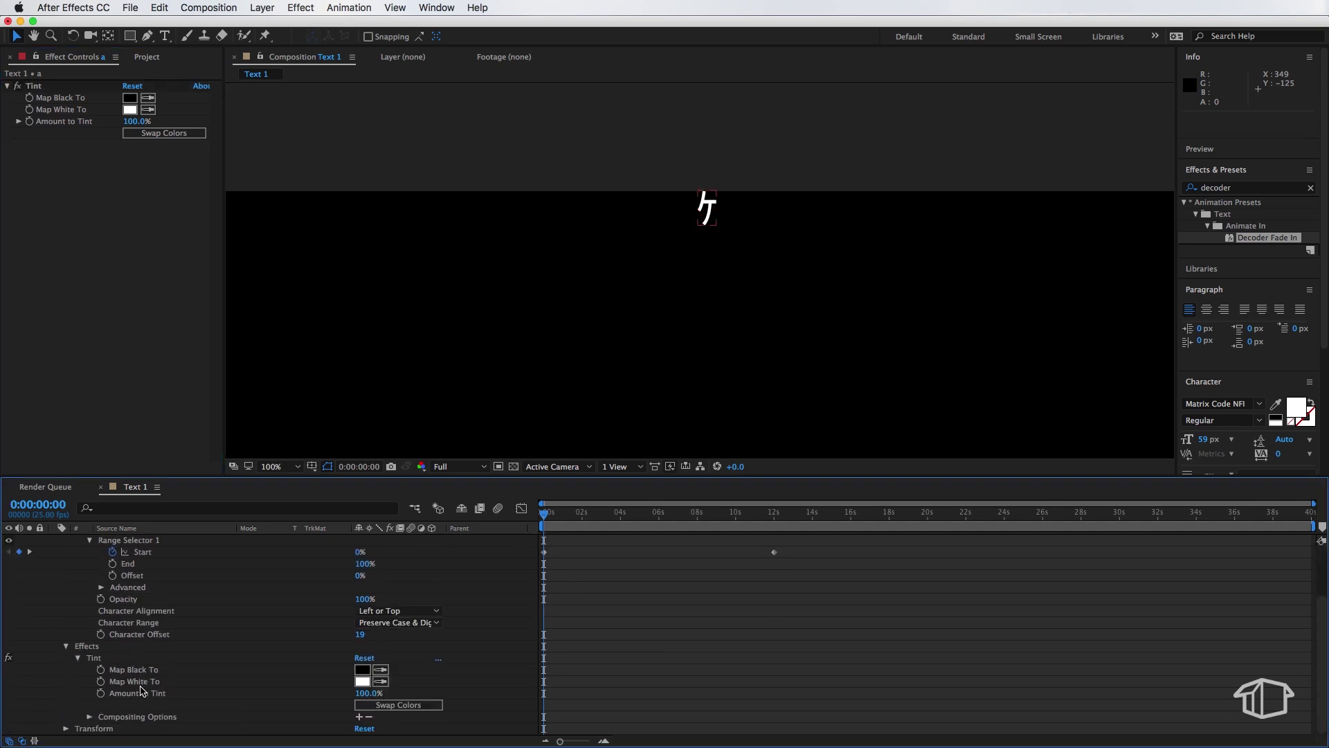
left_click(102, 682)
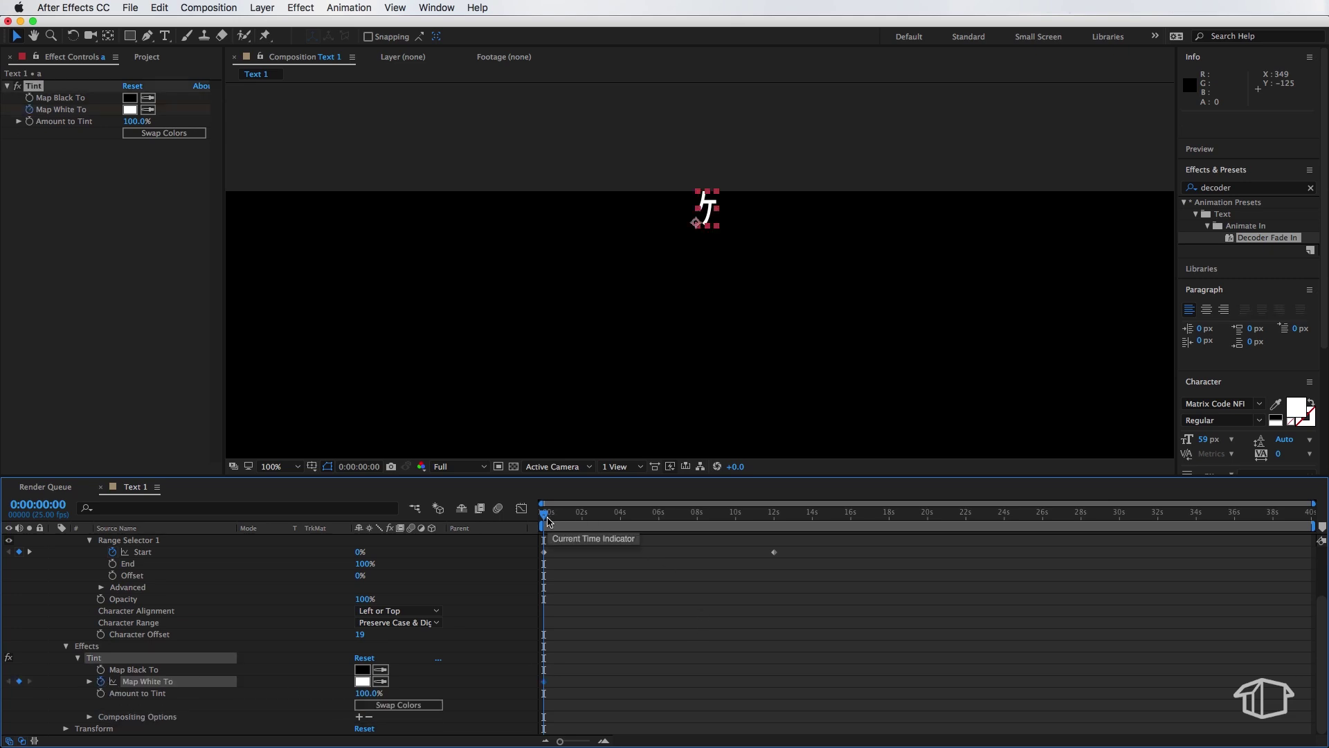
Keyframe the Tint effect's Map White To colour at 0:00:01:00 with the green 01A400
left_click_drag(547, 521, 565, 521)
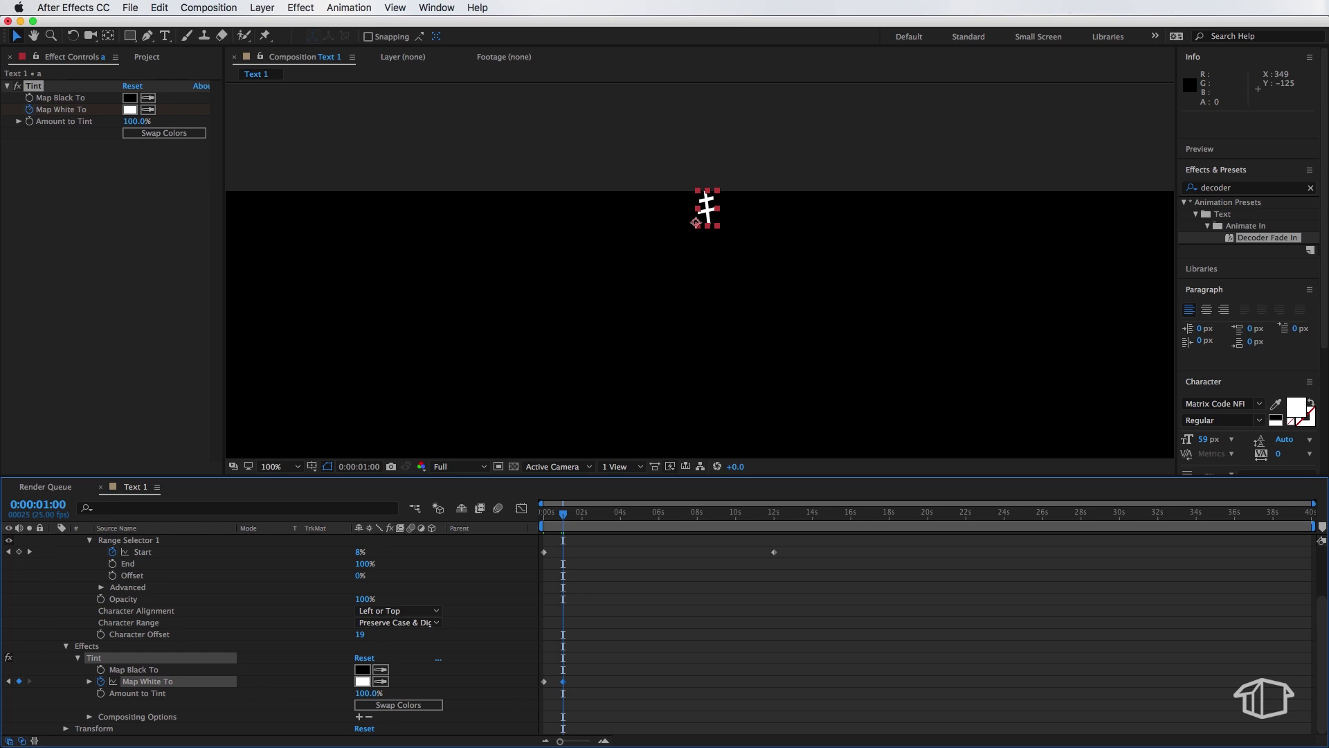
left_click(362, 682)
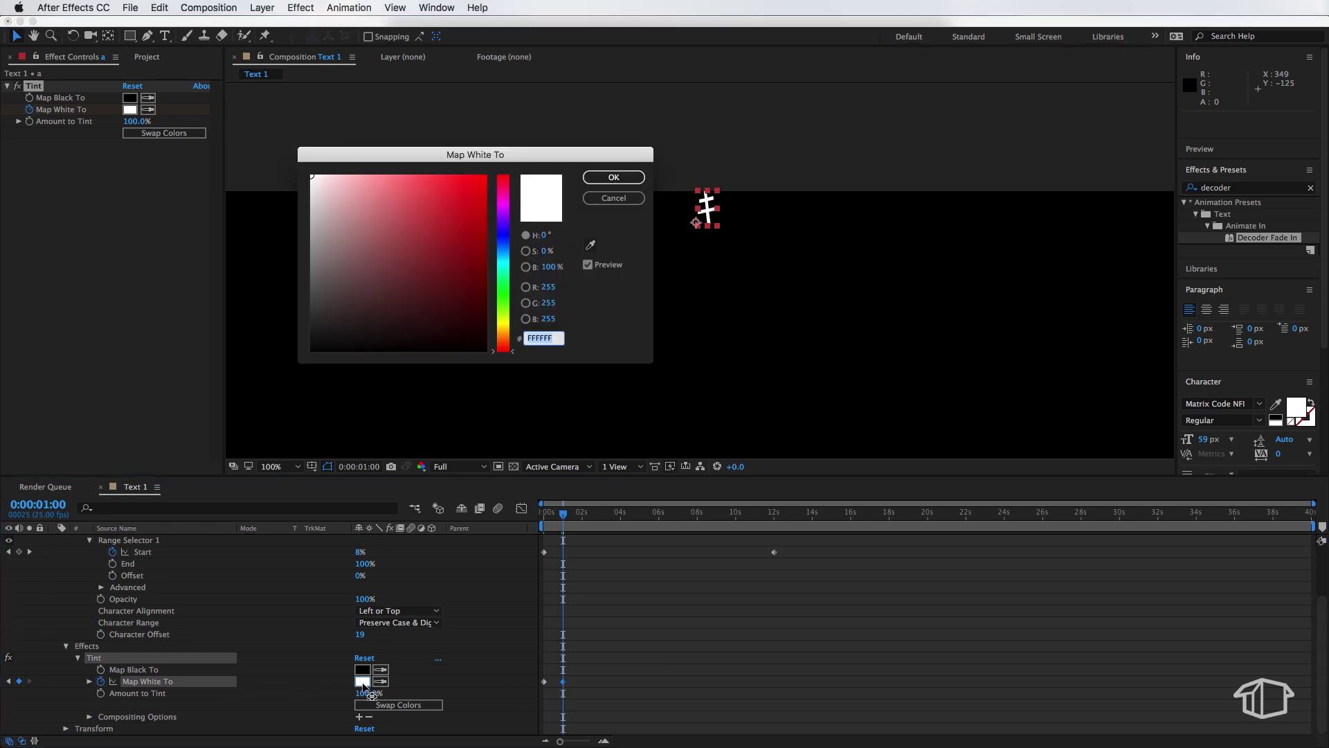
type("01A400")
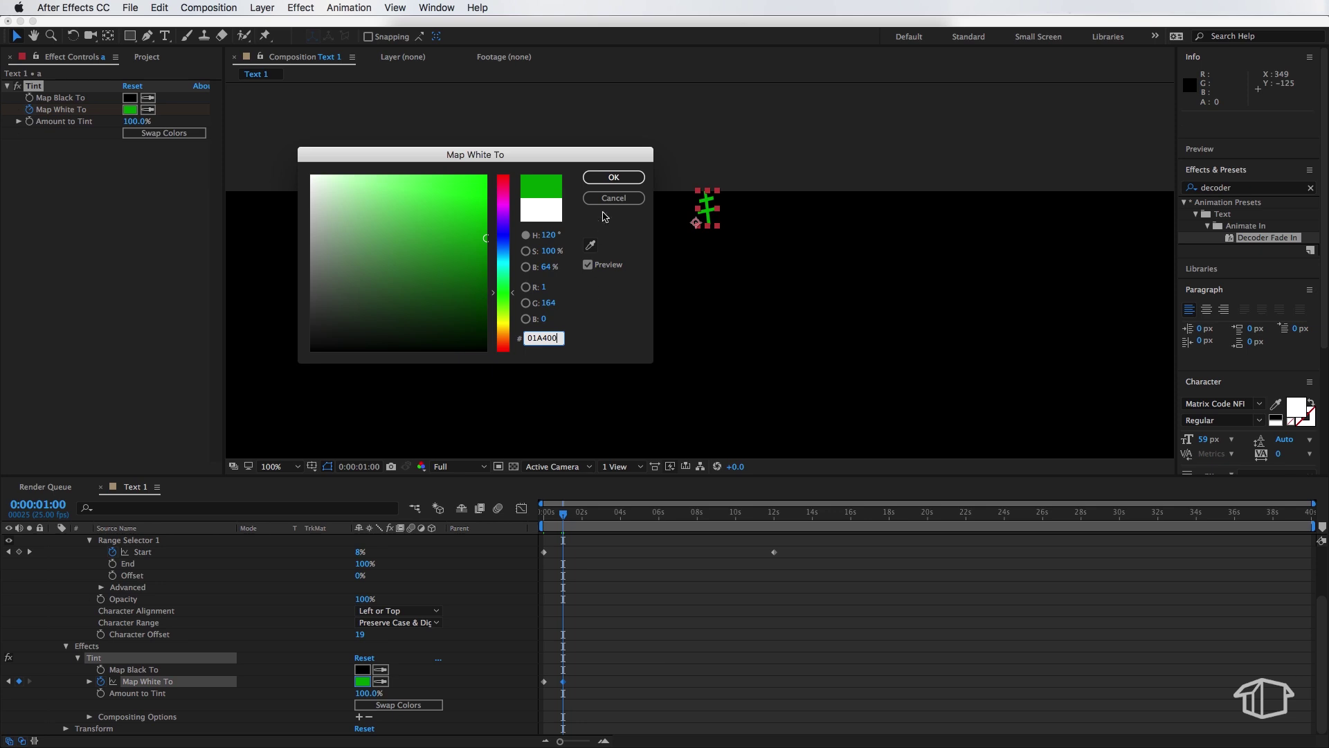
left_click(614, 178)
Scrub through the colour change and add a keyframe for the layer's transform opacity at 0:00:02:00
left_click(547, 513)
left_click_drag(547, 513, 592, 512)
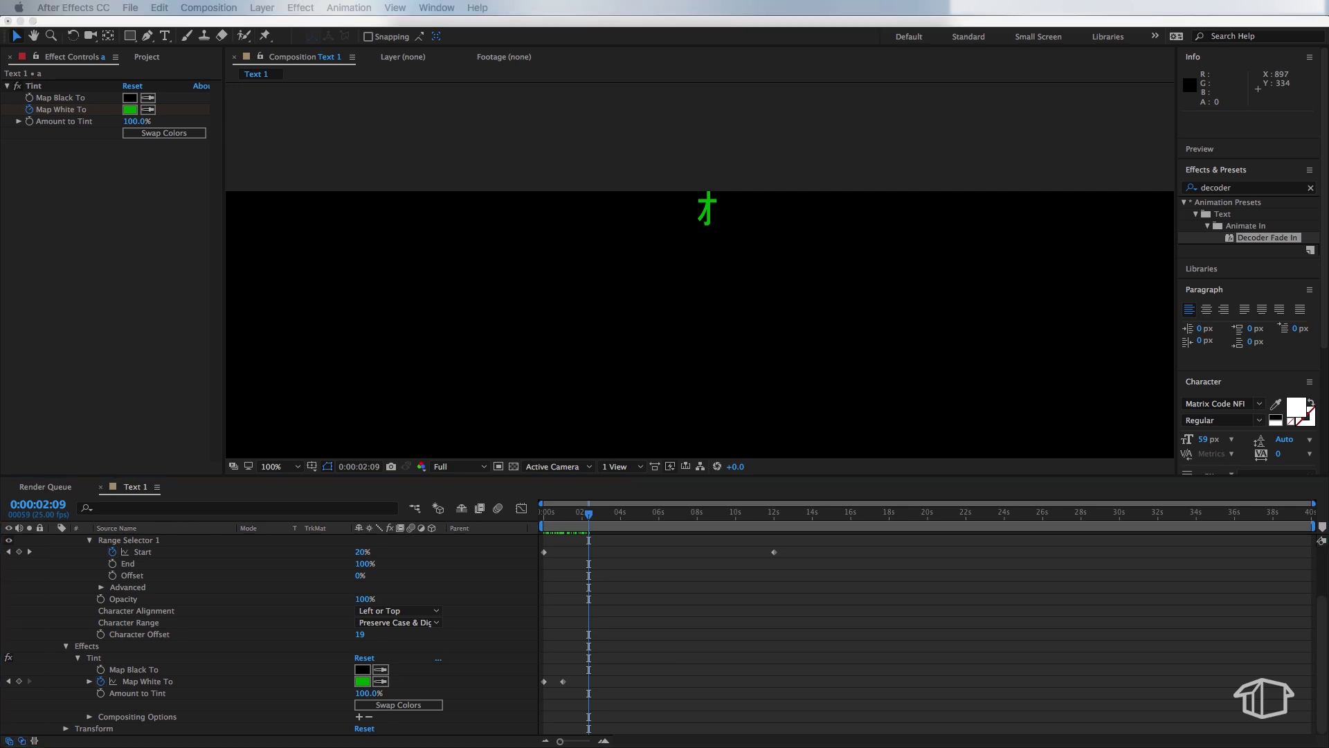
left_click(602, 525)
left_click_drag(594, 524, 583, 525)
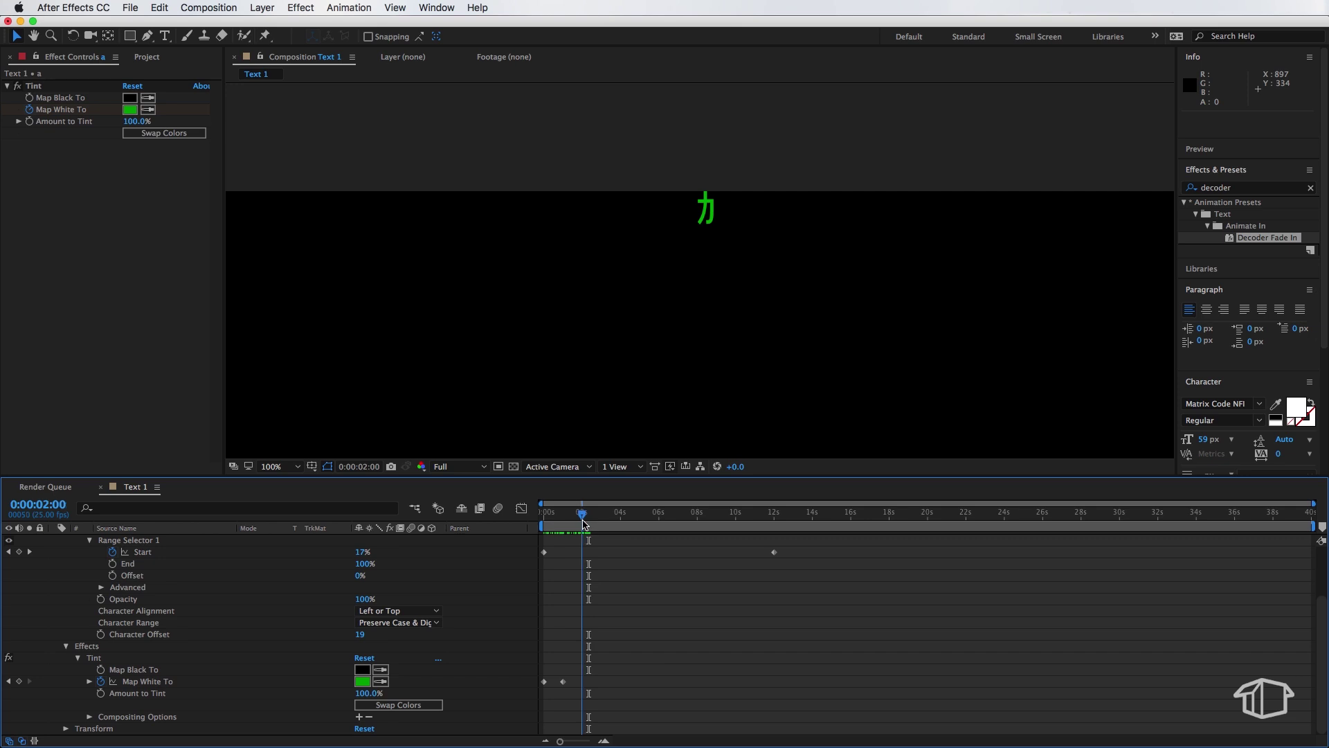
left_click(66, 728)
left_click(89, 729)
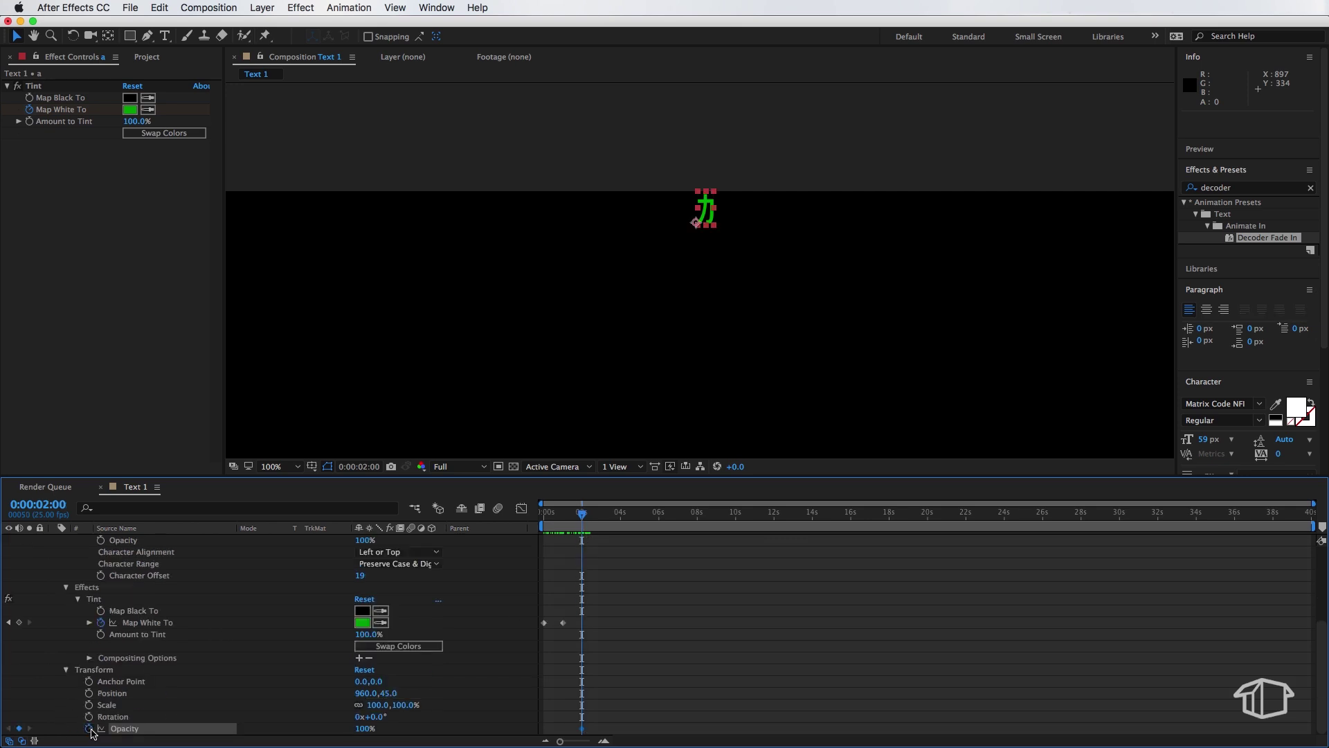
Keyframe the layer's transform opacity at 0% at 0:00:02:07 and play back the fade-out from the start
left_click_drag(581, 516, 589, 518)
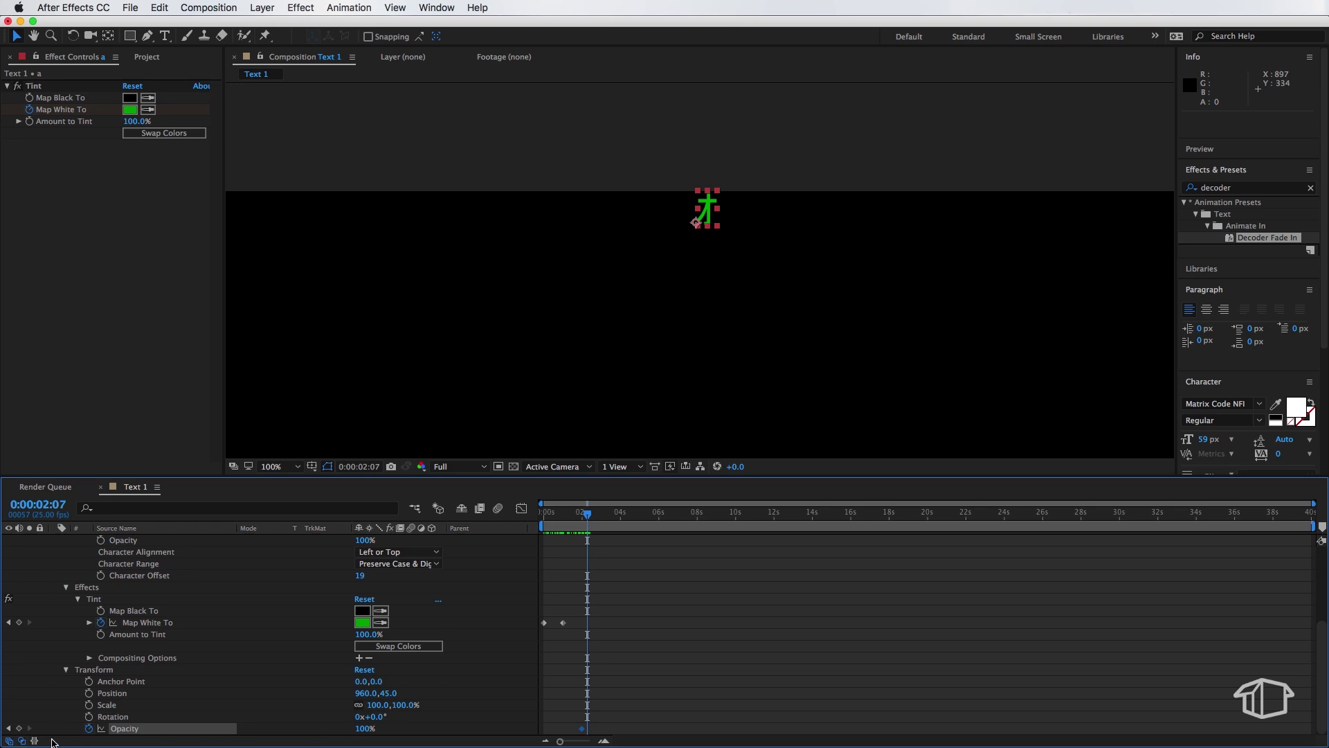
key("=")
left_click_drag(365, 728, 258, 729)
left_click(649, 585)
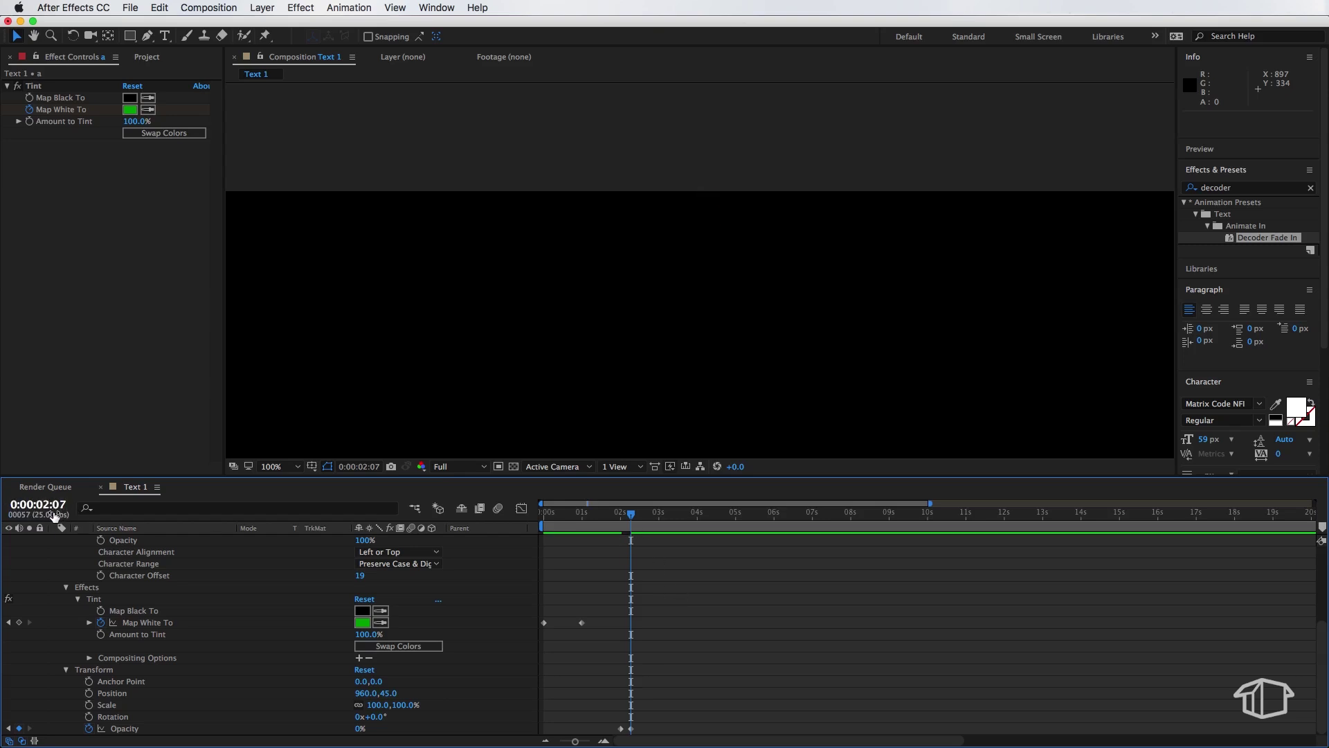
left_click_drag(631, 515, 611, 516)
key("space")
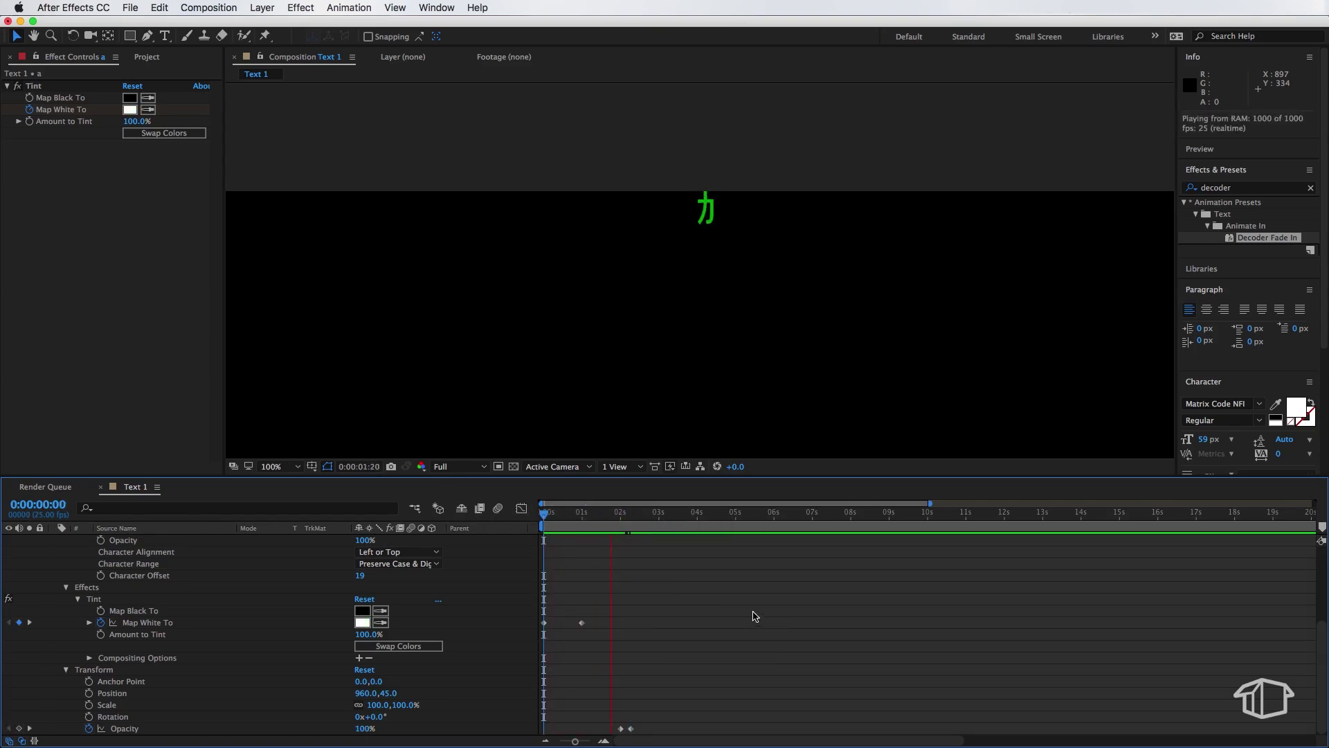
Duplicate the animated text layer and shift the copy 3 frames so it starts at 0:00:00:03
left_click(110, 543)
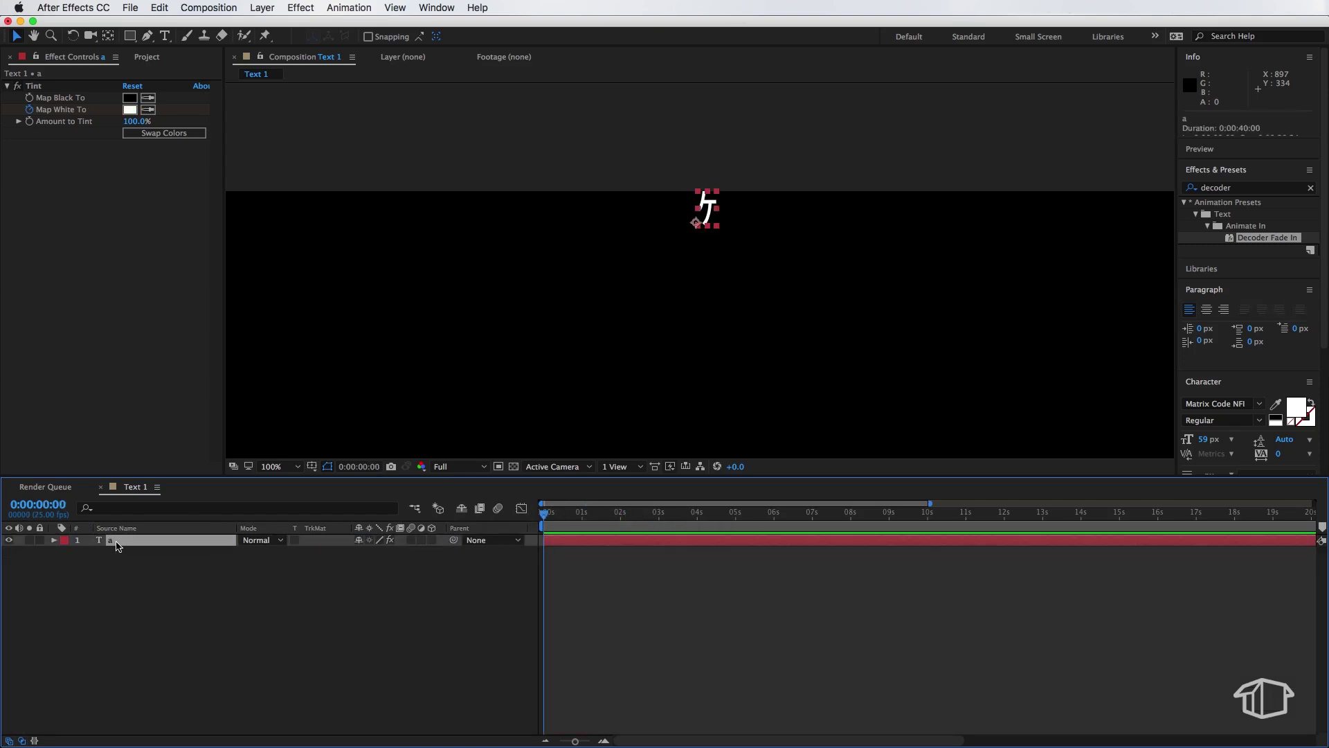
key("super+d")
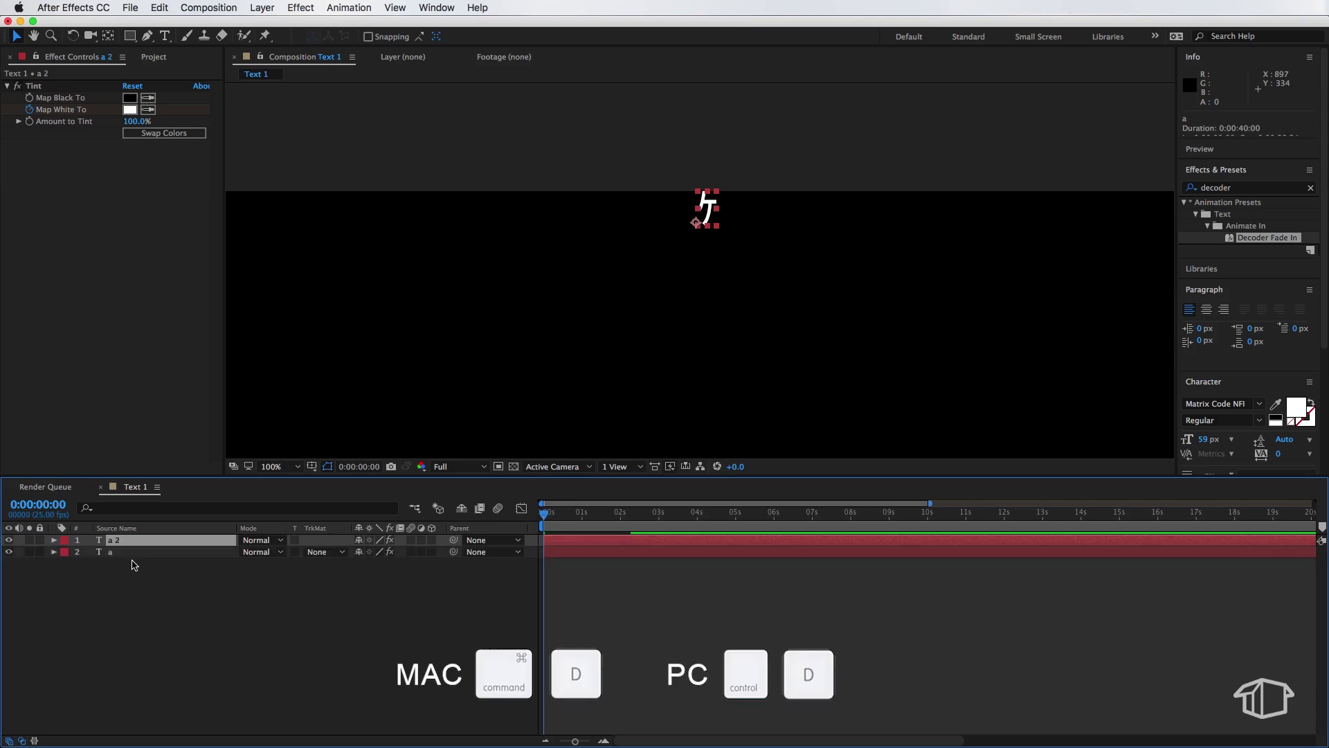
scroll(582, 565, "up", 5, "alt")
left_click_drag(594, 504, 562, 516)
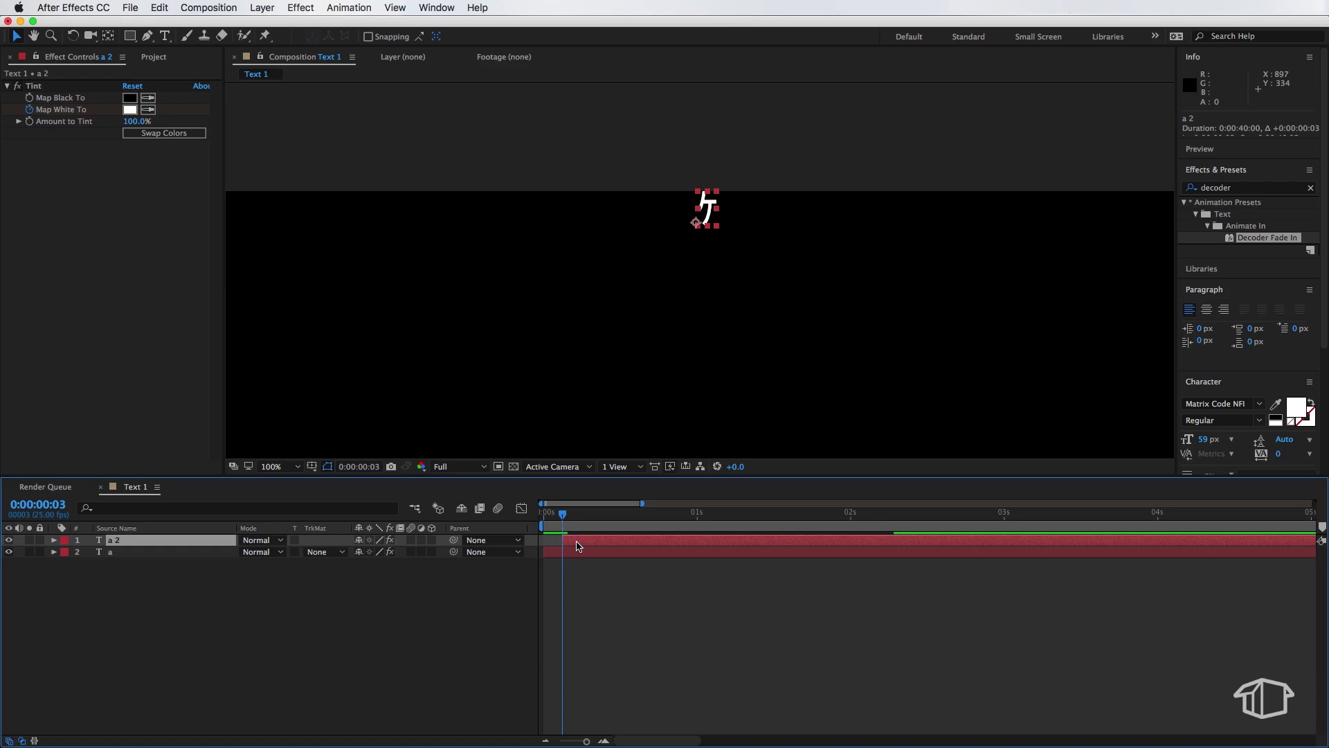
Place the duplicated text layer directly below the first character at position 960, 101 and change its character to s
left_click_drag(711, 210, 711, 249)
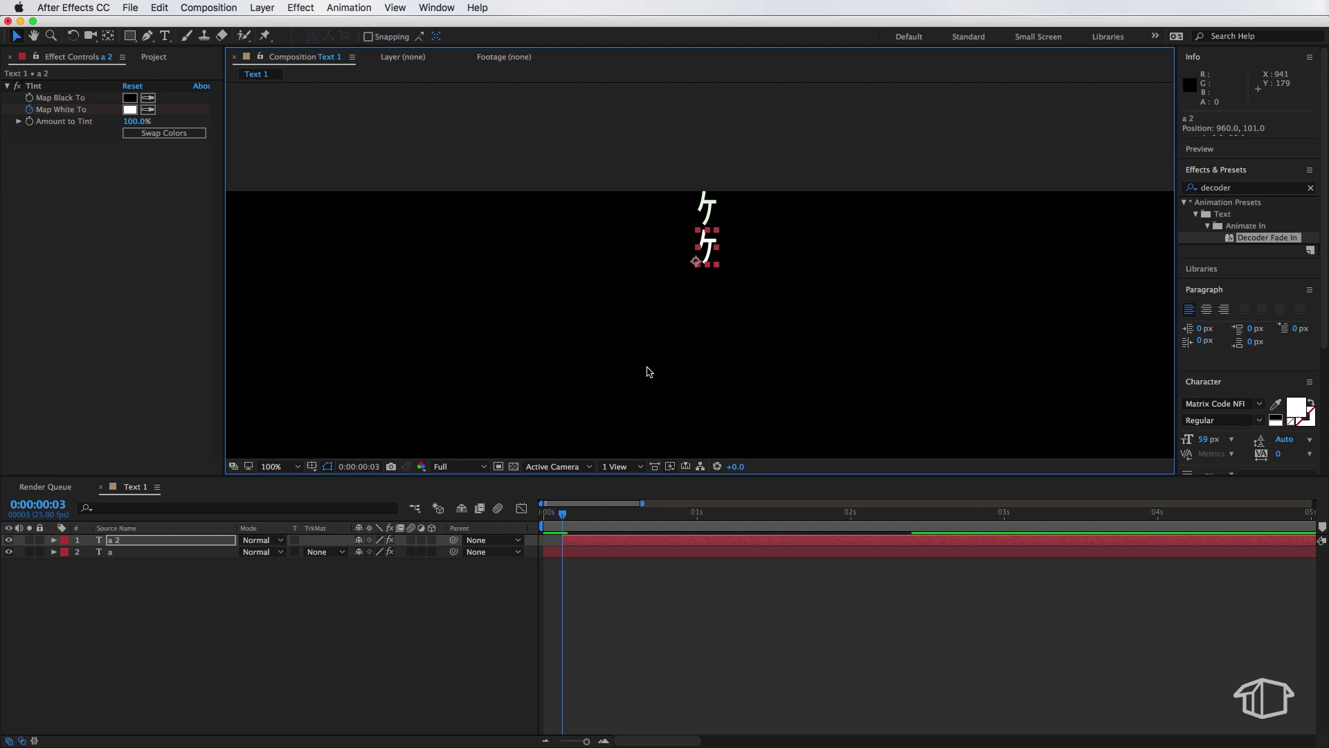
double_click(584, 544)
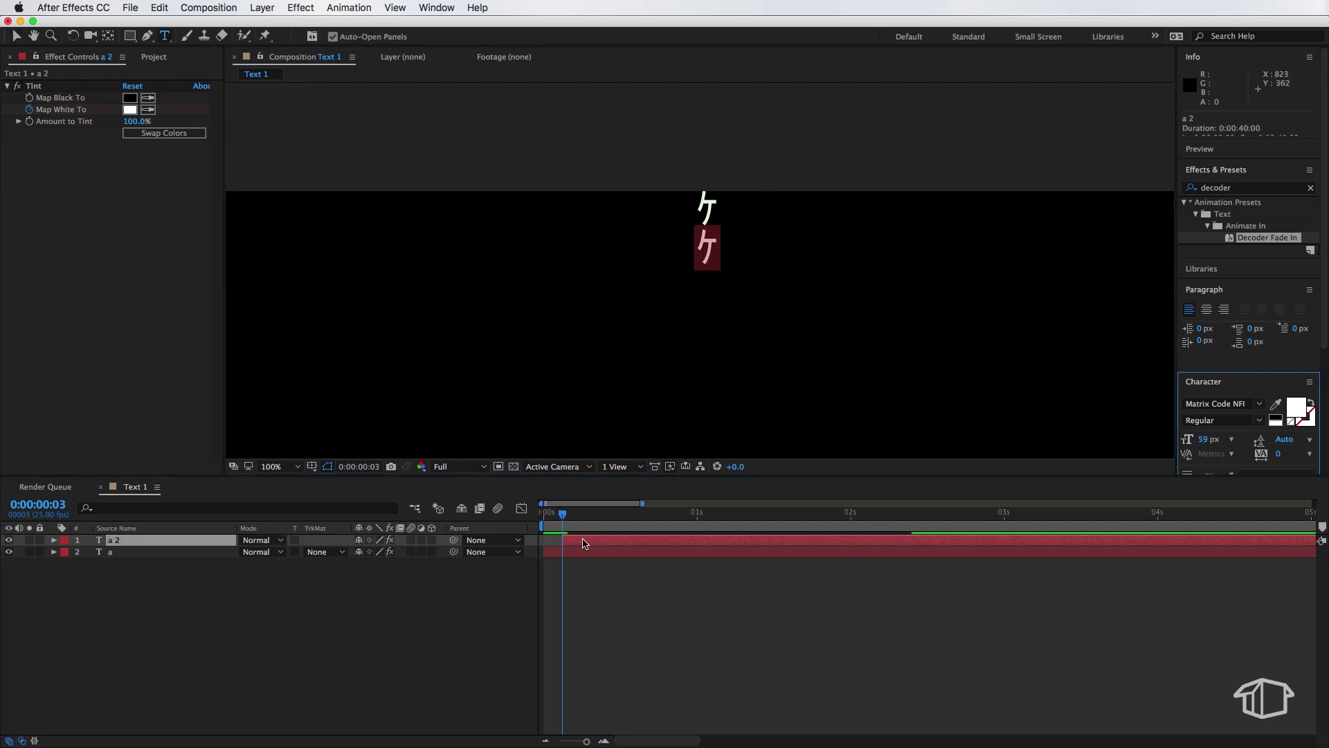
type("s")
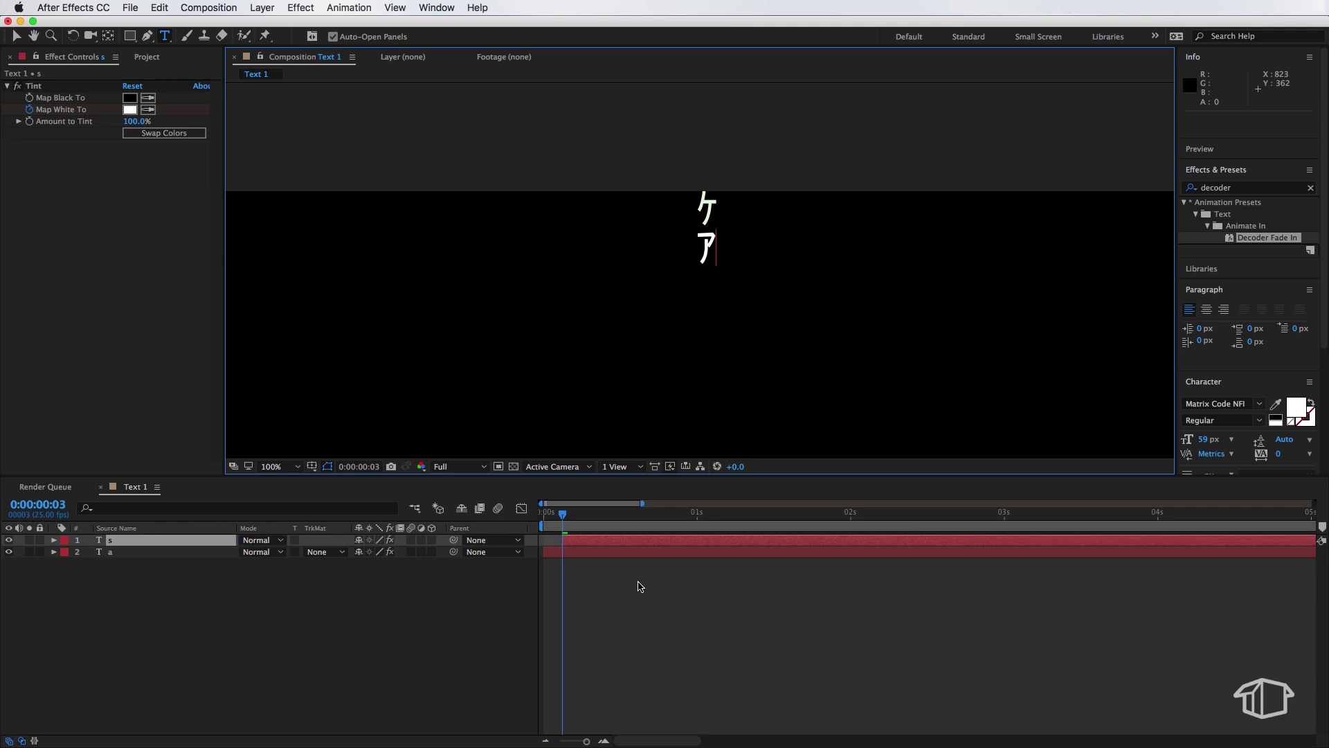
left_click(639, 585)
Duplicate the s layer and shift the copy 3 frames so it starts at 0:00:00:06
key("alt+bracketleft")
left_click_drag(565, 519, 581, 526)
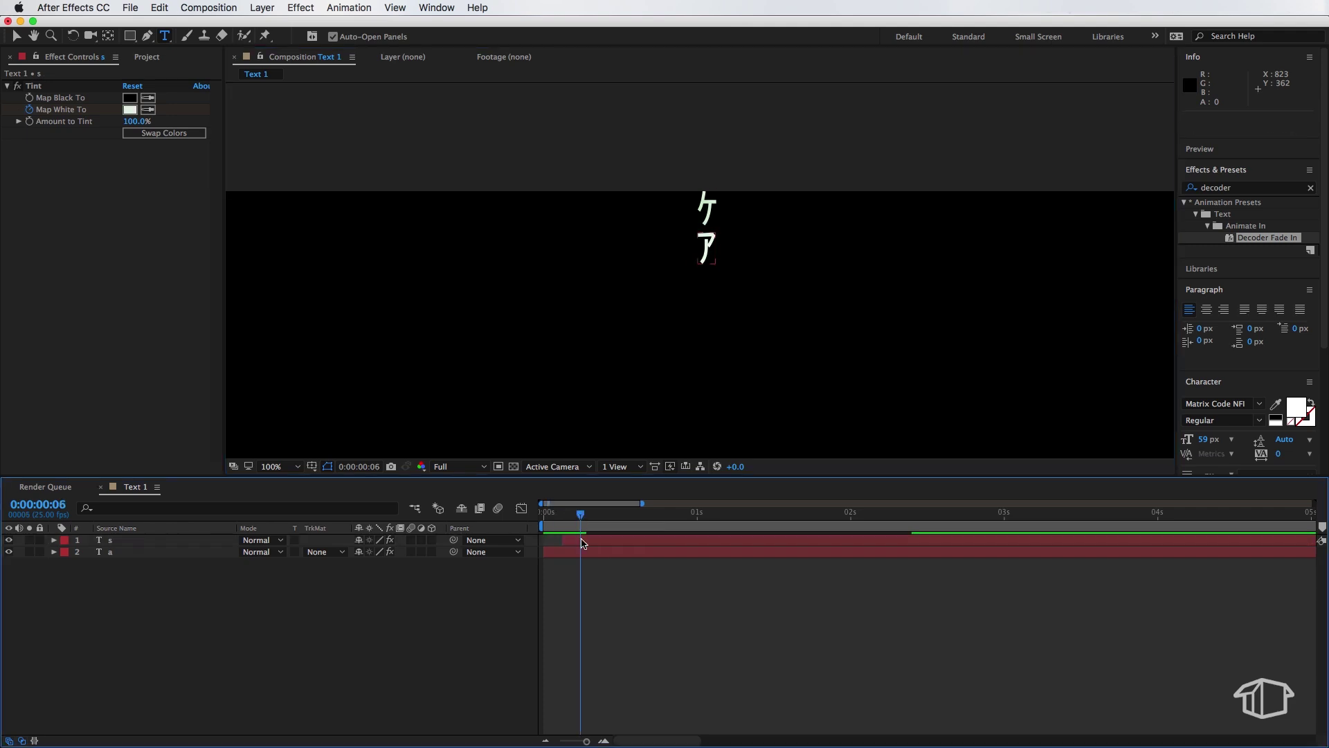
left_click(583, 543)
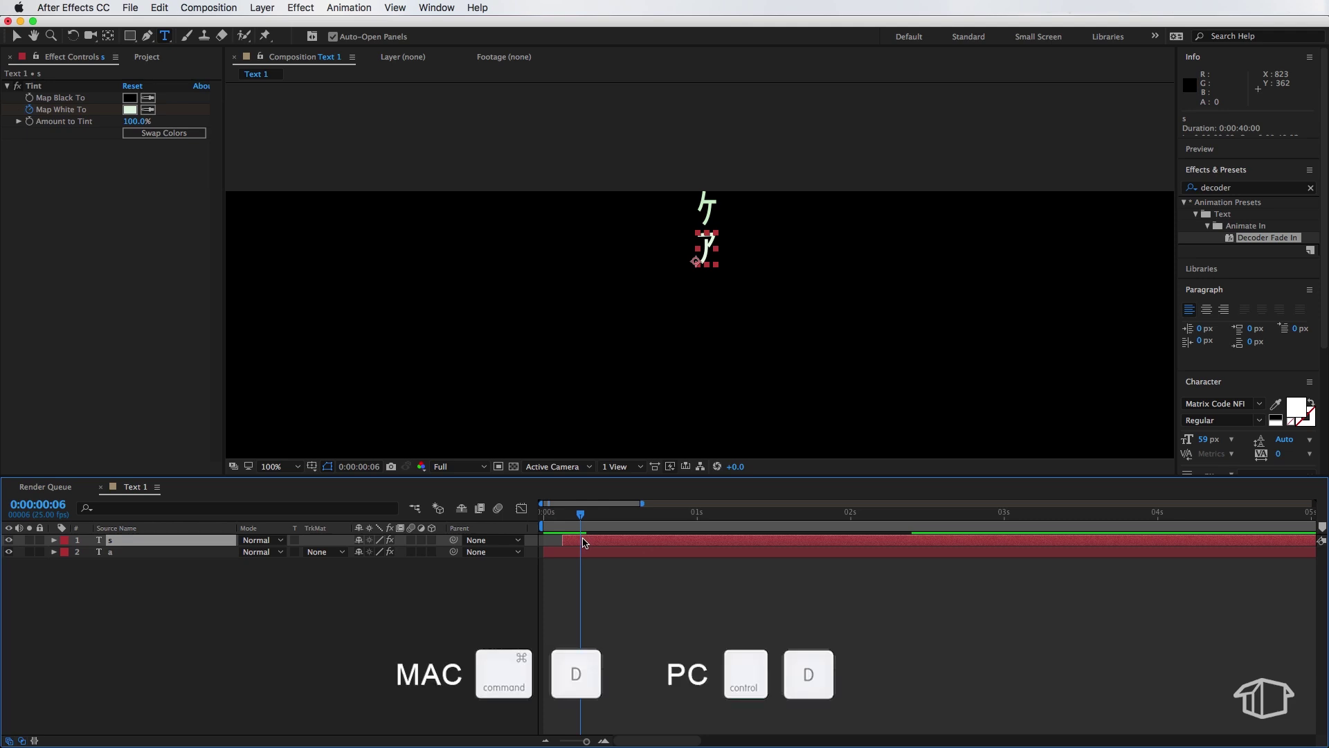
key("super+d")
left_click_drag(591, 544, 611, 544)
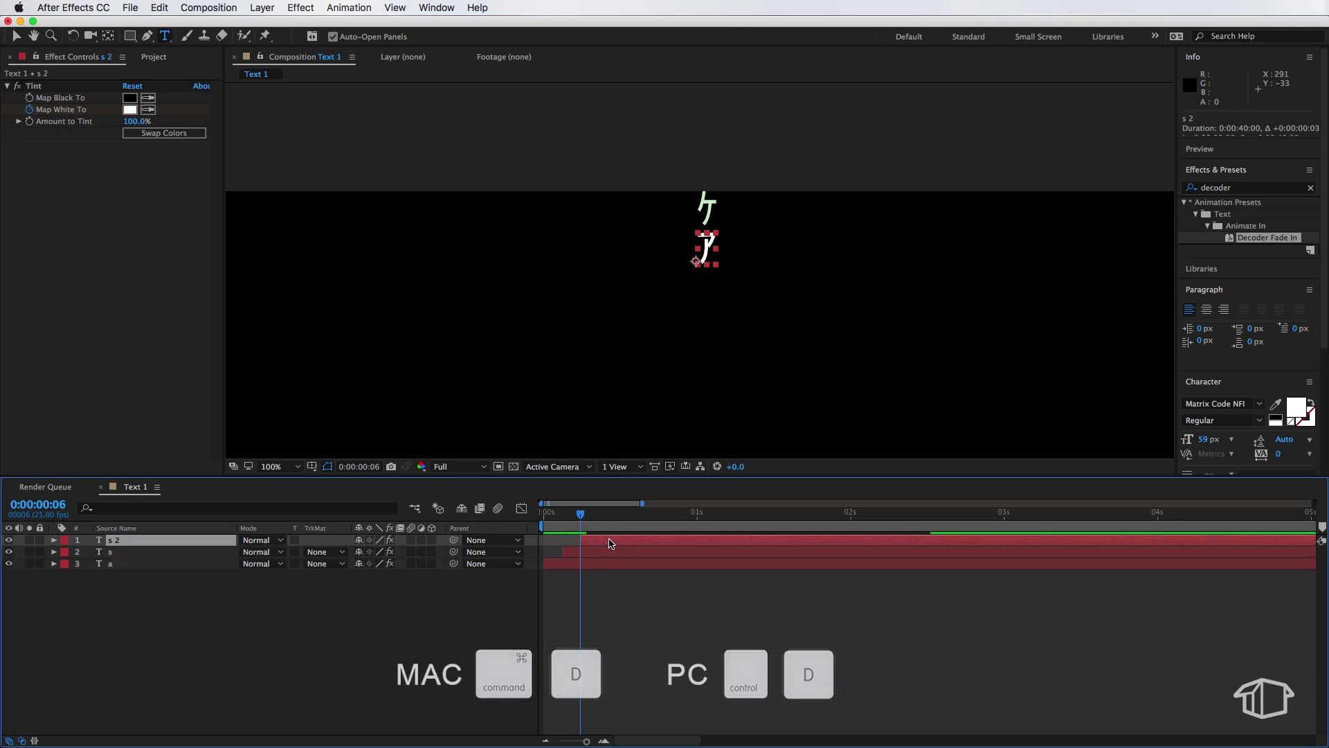
Change the newest copy's character to d and place it directly below the second character in the column
double_click(709, 247)
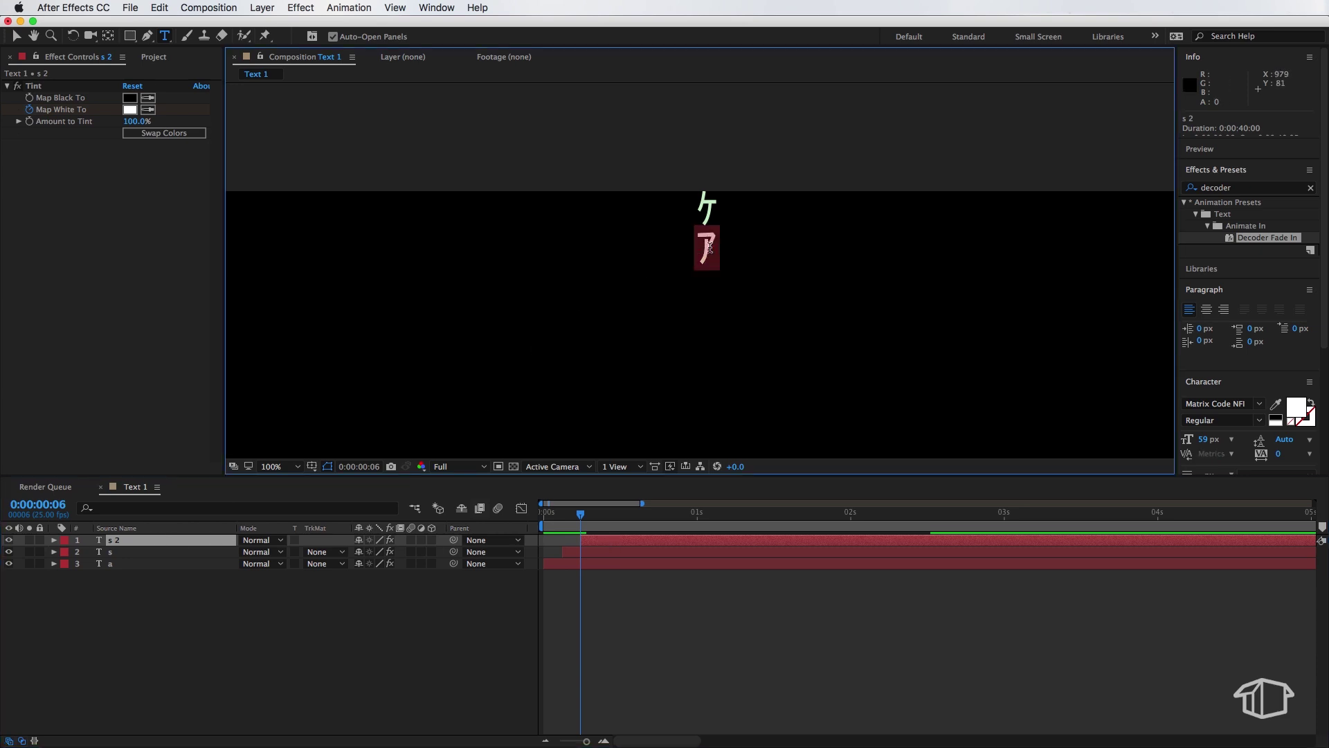
type("d")
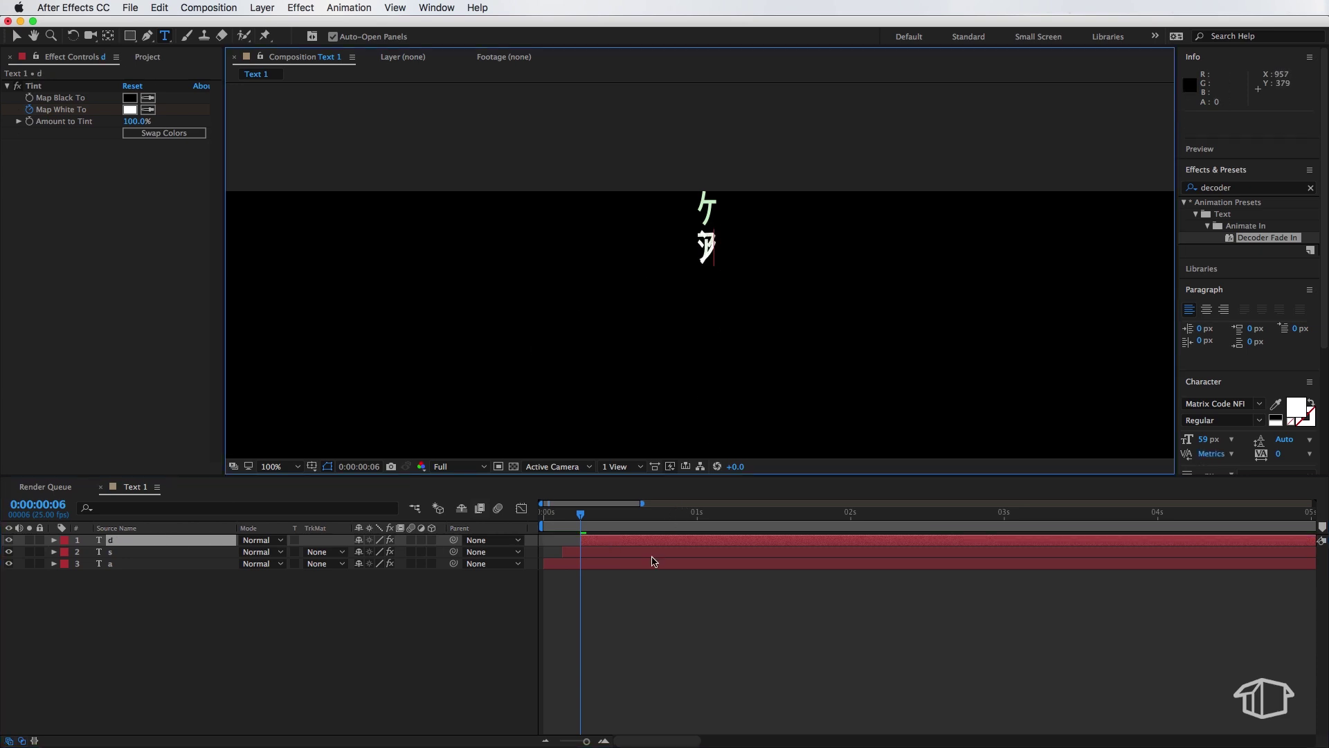
left_click(641, 595)
key("v")
left_click(601, 539)
left_click_drag(707, 248, 705, 282)
key("Return")
left_click(621, 586)
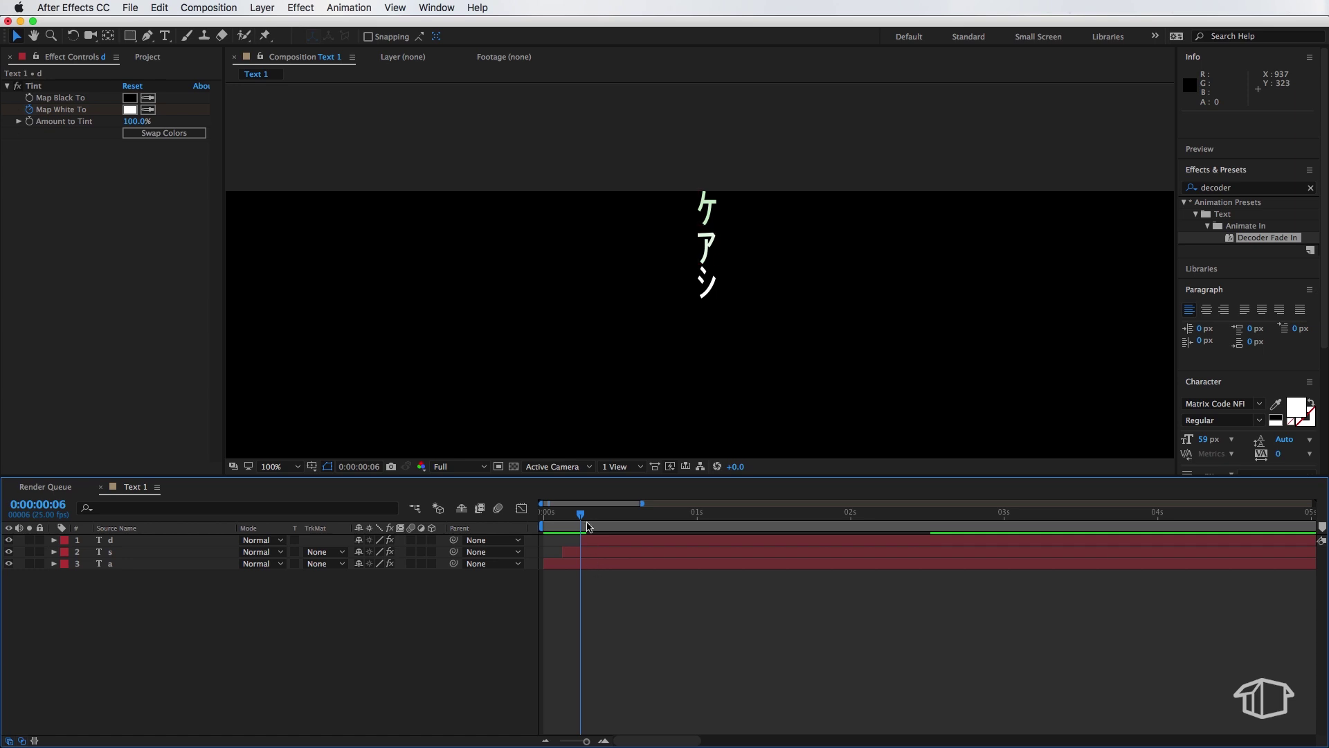
Duplicate the d layer to start at 0:00:00:09, place the copy below it and change its character to f
left_click_drag(581, 513, 623, 543)
left_click(604, 542)
key("super+d")
left_click_drag(709, 295, 708, 317)
double_click(708, 317)
type("f")
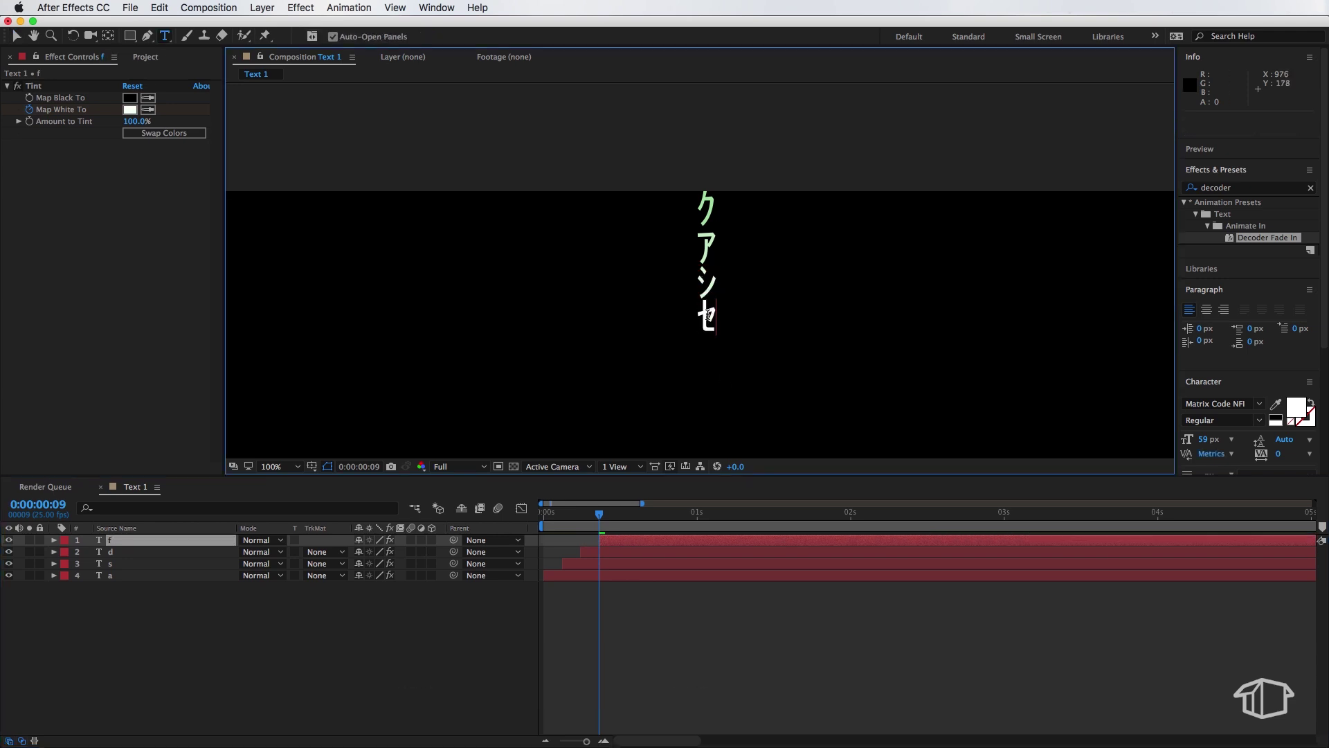
left_click(632, 625)
key("v")
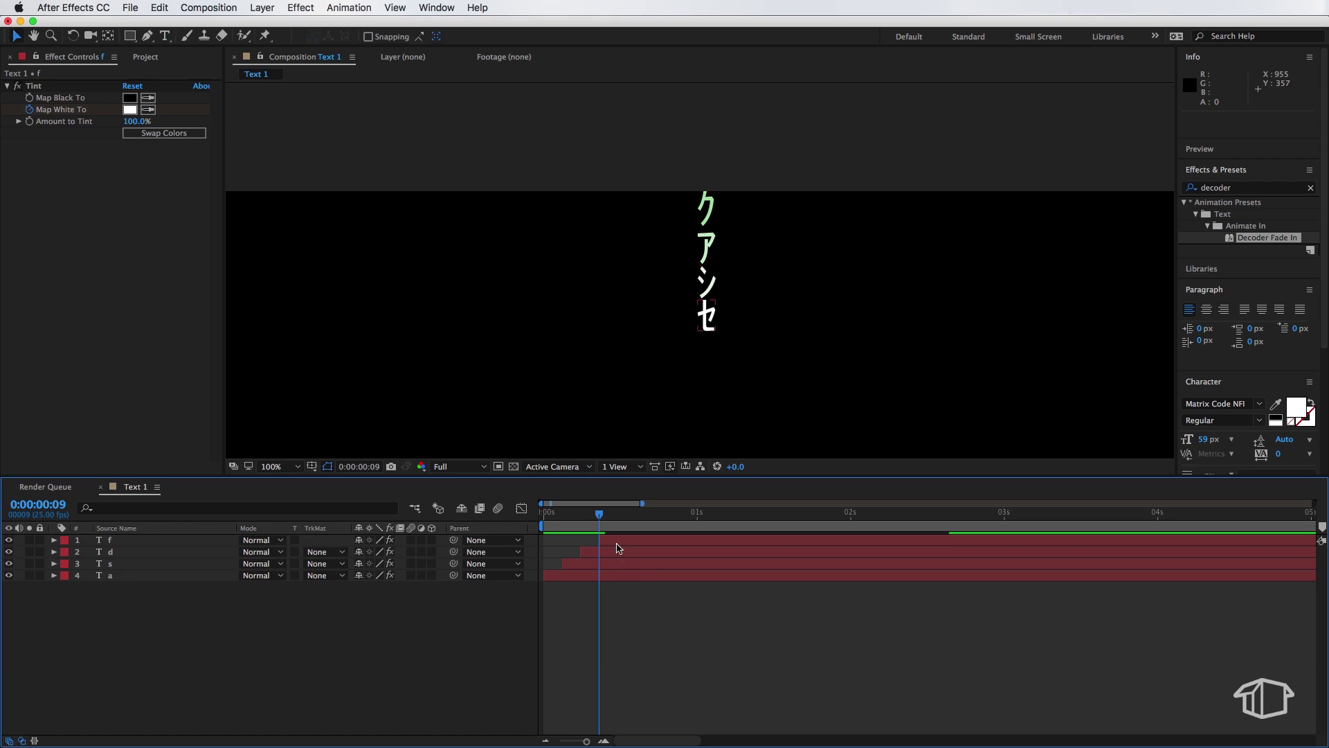
Duplicate the f layer with a 3-frame offset, place the copy below it and change its character to g
left_click(616, 541)
key("super+d")
left_click_drag(600, 515, 618, 517)
key("[")
left_click_drag(709, 317, 709, 355)
double_click(708, 356)
type("gg")
key("BackSpace")
key("BackSpace")
type("g")
left_click(670, 623)
Duplicate the g layer to start at 0:00:00:15, place the copy at position 960, 304 and change its character to h
left_click(630, 541)
key("super+d")
left_click_drag(617, 517, 636, 516)
key("[")
key("v")
left_click_drag(706, 356, 707, 389)
double_click(706, 389)
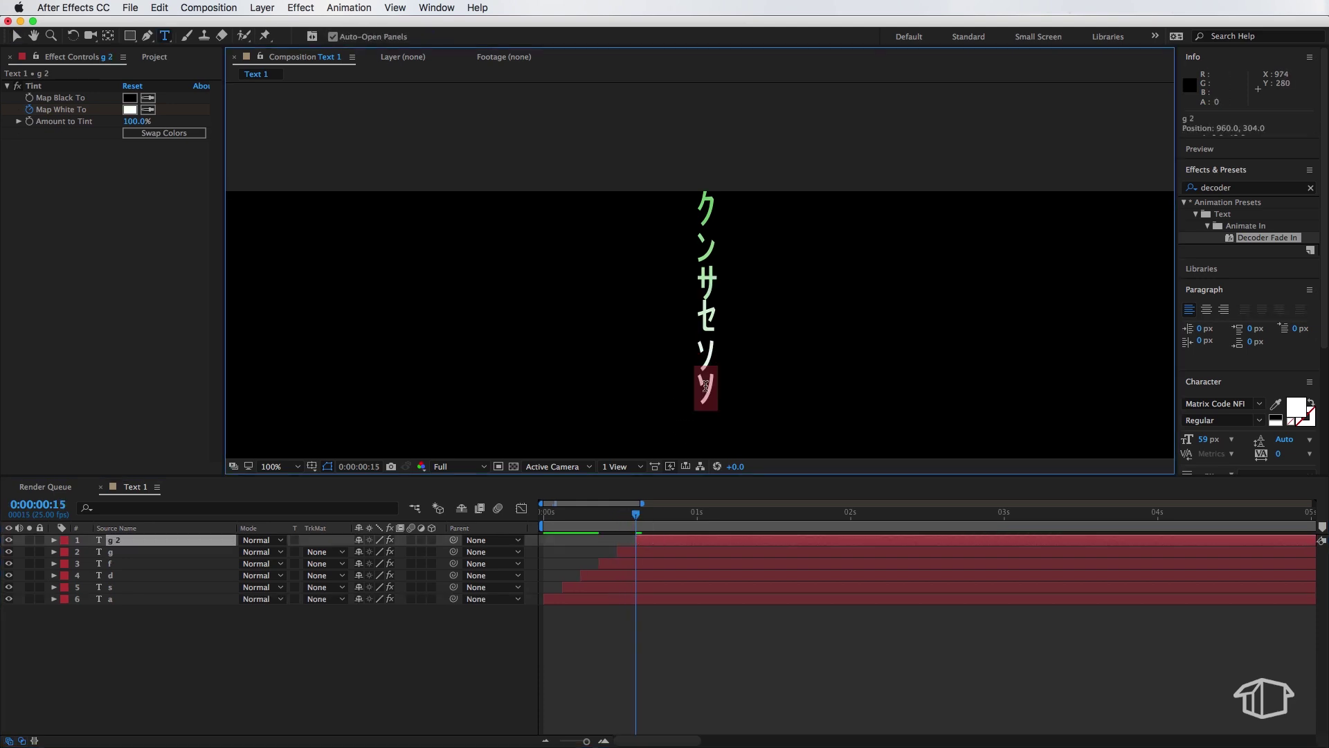
type("h")
left_click(645, 662)
Duplicate the h layer to start at 0:00:00:18, place the copy at position 960, 354 and change its character to j
key("h")
mouse_move(727, 364)
left_mouse_down()
mouse_move(718, 330)
mouse_move(718, 354)
left_mouse_up()
left_click(656, 543)
key("super+d")
left_click_drag(656, 543, 674, 542)
key("i")
scroll(627, 207, "up", 1)
left_click_drag(624, 189, 624, 223)
double_click(625, 224)
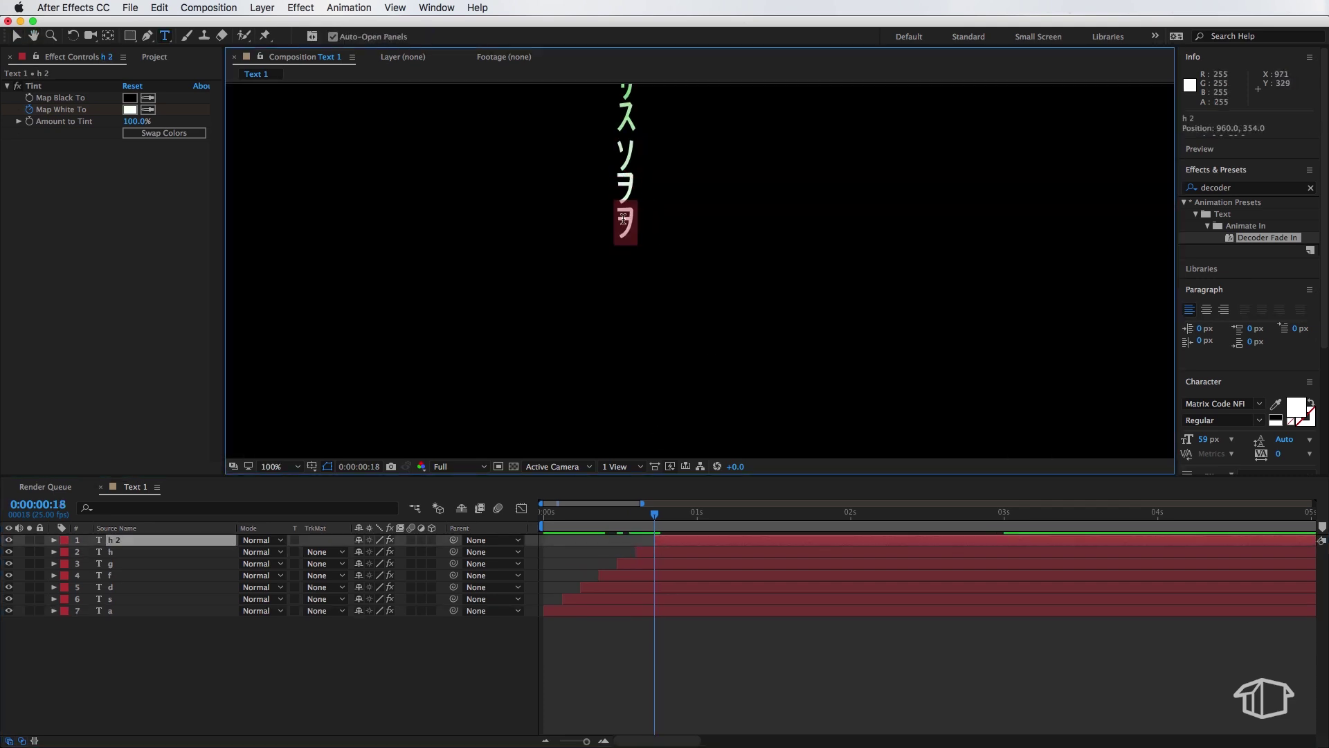
type("j")
Duplicate the j layer with a 3-frame offset, place the copy below it and change its character to l
left_click(659, 540)
key("super+d")
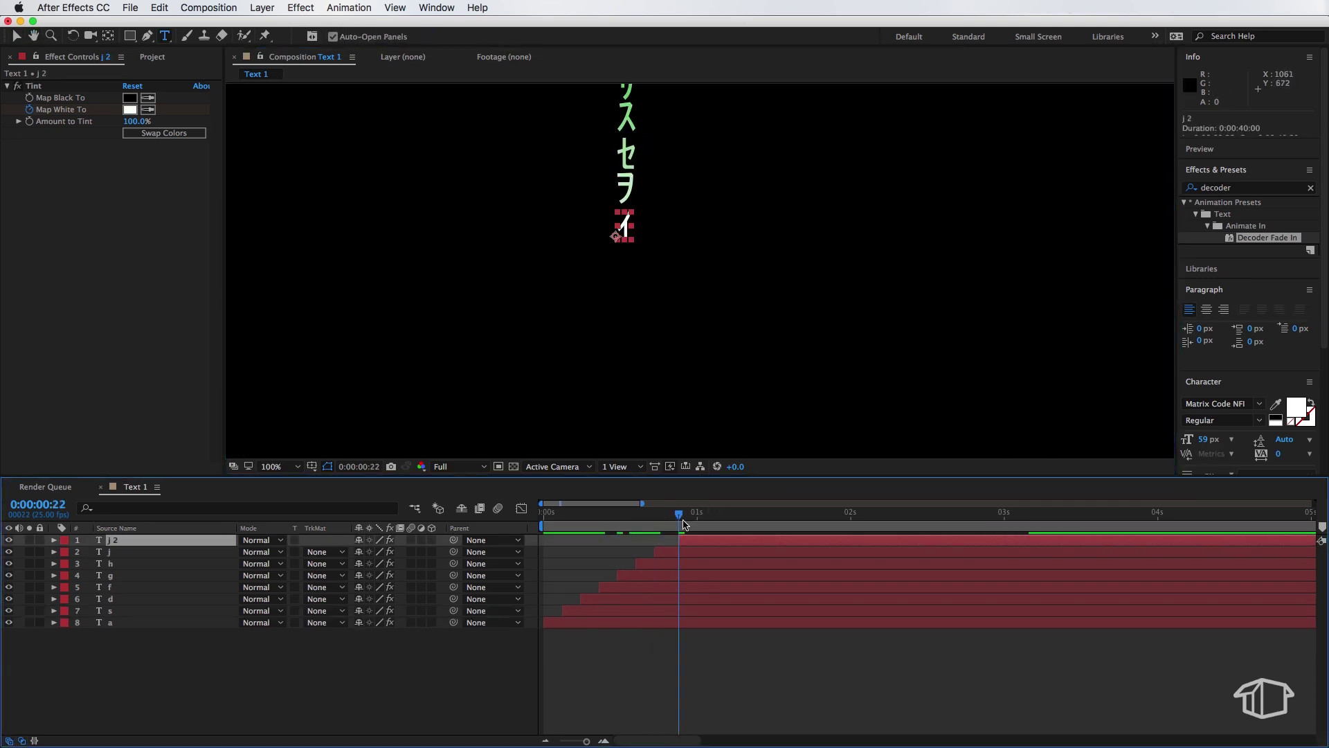
left_click_drag(626, 220, 627, 254)
double_click(627, 254)
type("l")
left_click(713, 657)
Duplicate the l layer to start at 0:00:00:24, change the copy's character to i and place it below
left_click(705, 543)
key("ctrl+d")
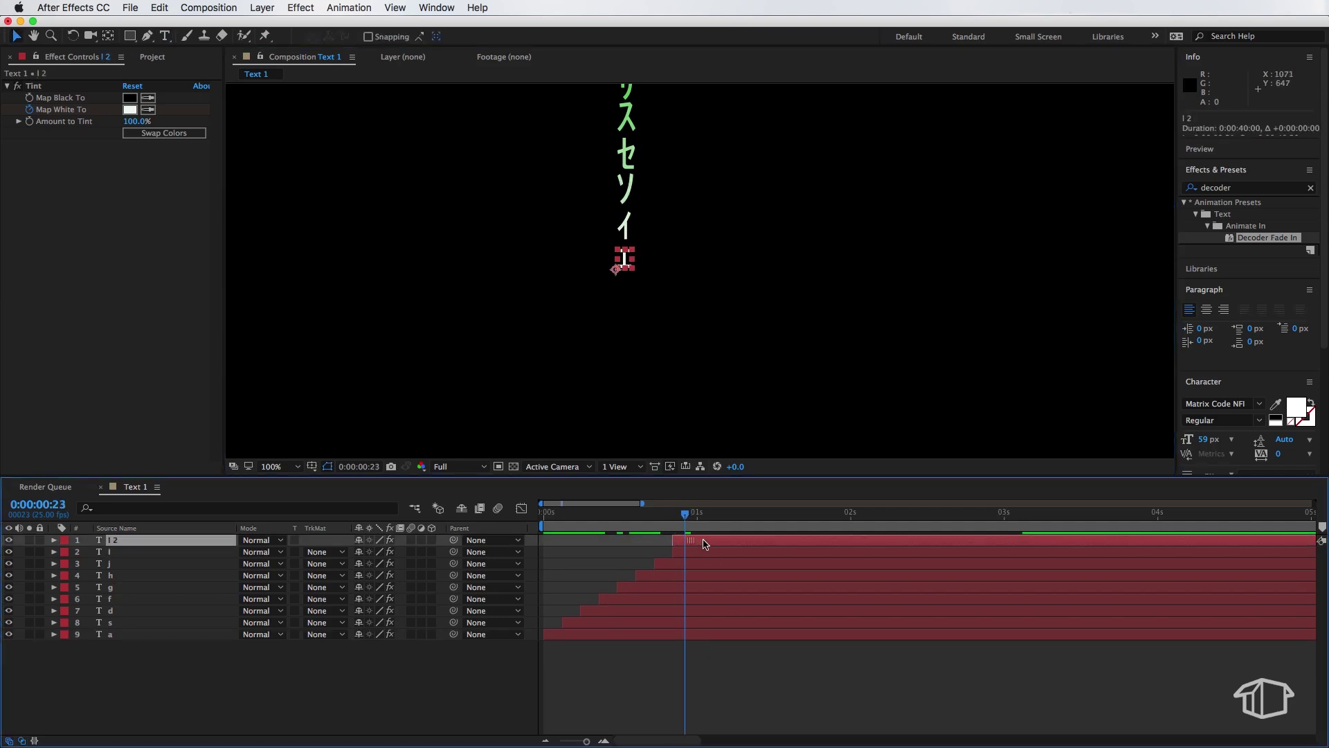
double_click(624, 258)
type("i")
left_click(713, 654)
left_click_drag(625, 283, 626, 287)
left_click(721, 657)
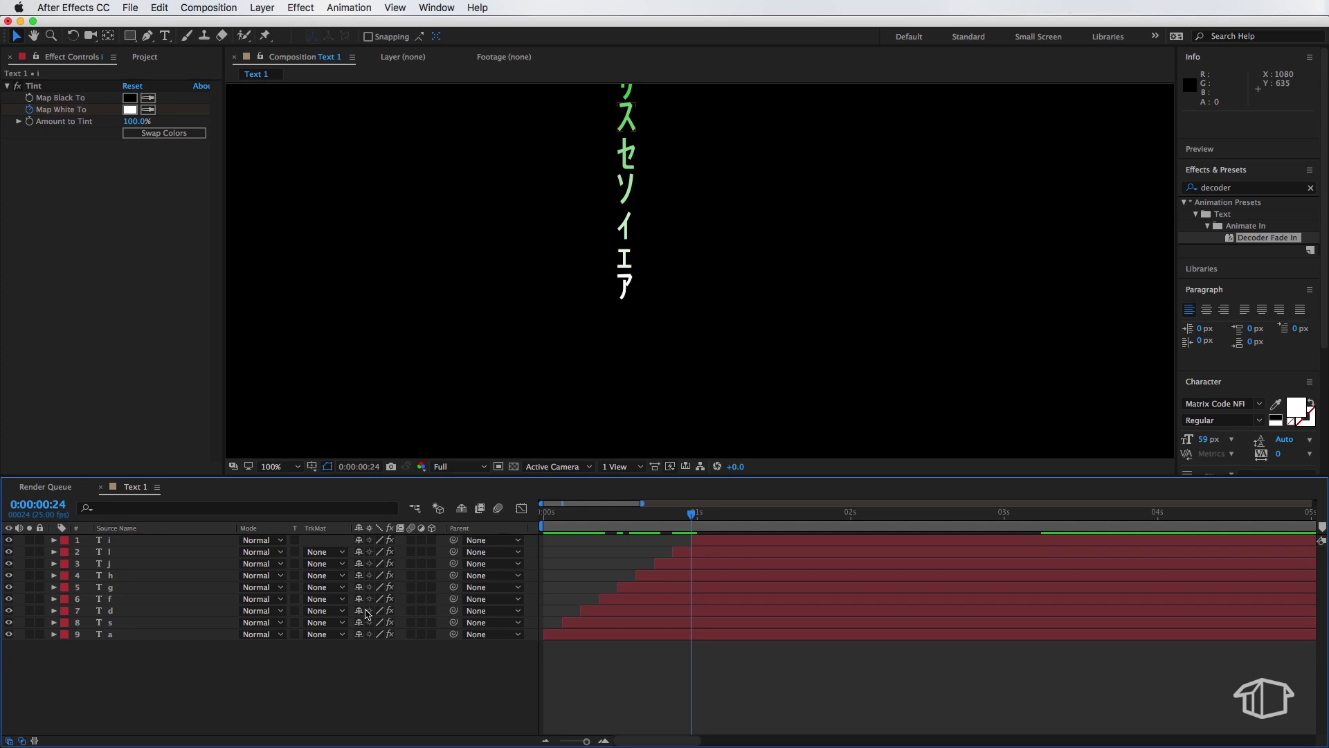
Duplicate all nine character layers, shift the copies by 0:00:01:02 above the originals in the stack and place them below the existing column
left_click(125, 636)
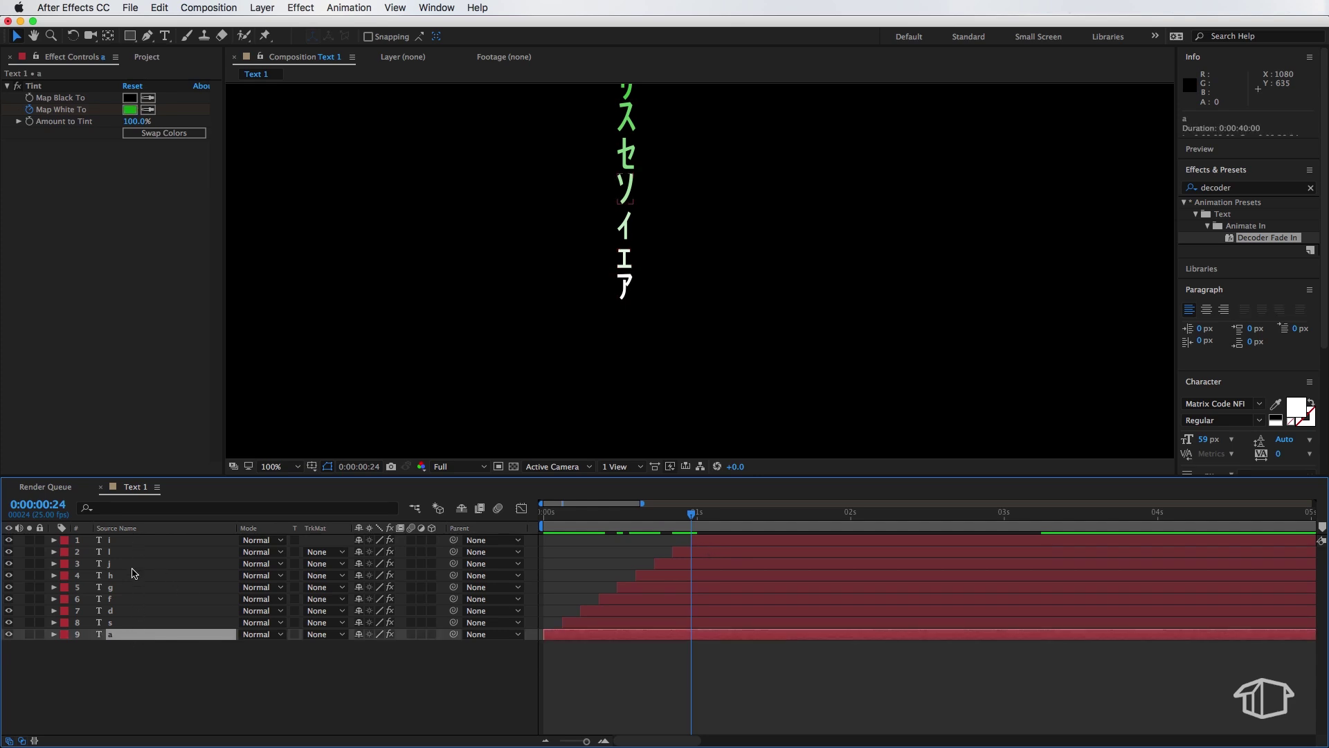
left_click(124, 540, "shift")
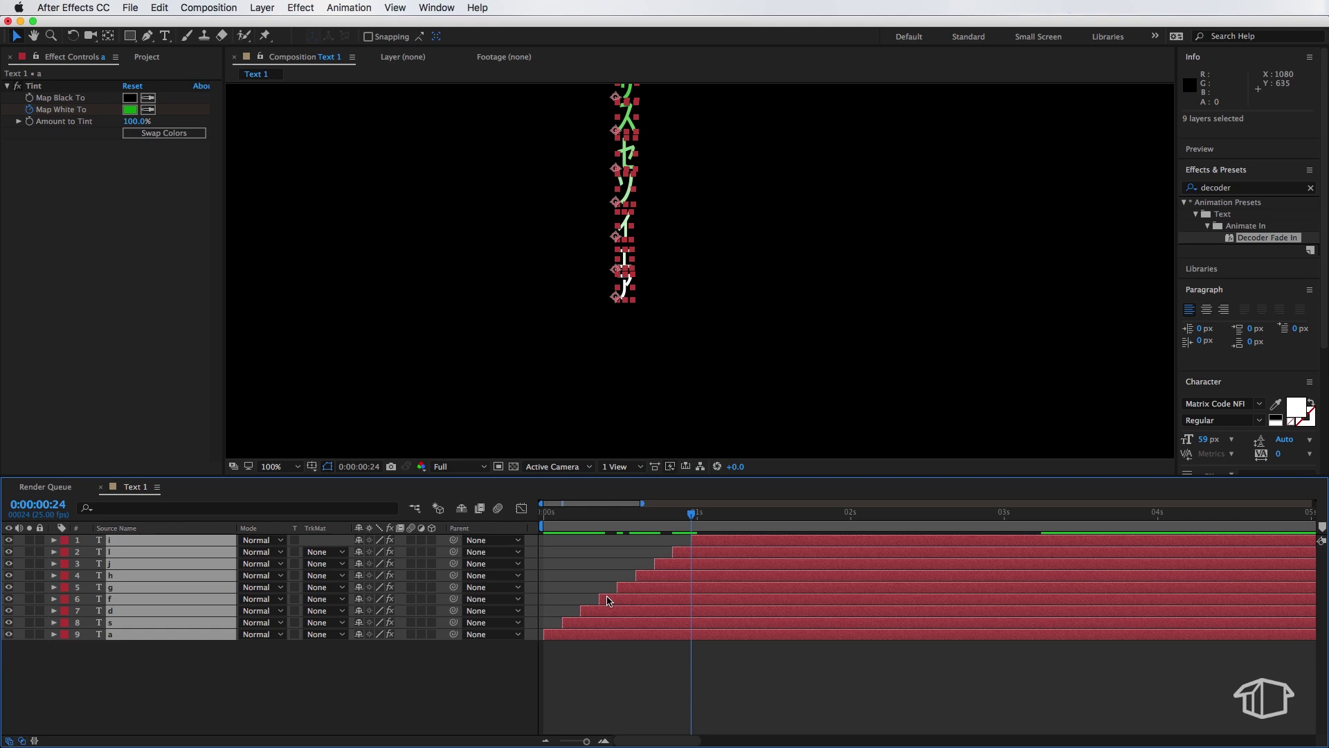
key("super+d")
left_click_drag(122, 547, 120, 547)
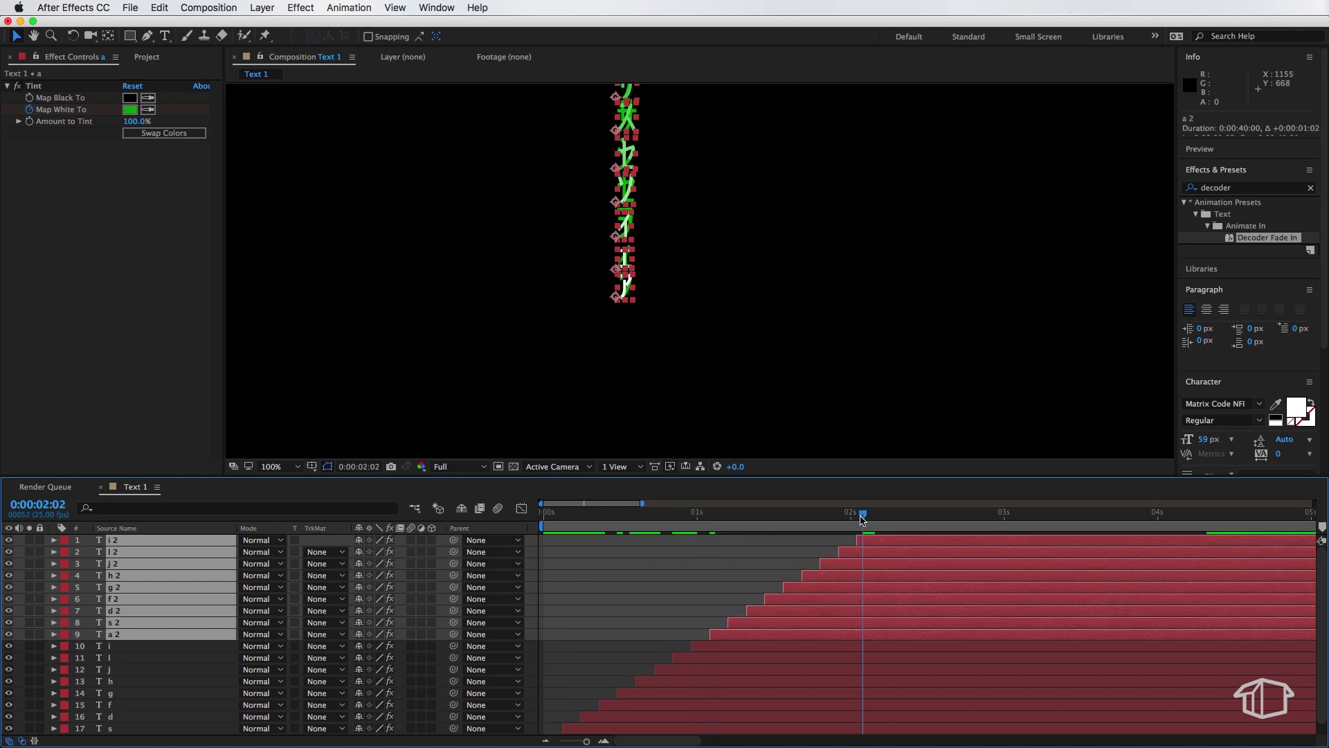
left_click_drag(625, 114, 629, 425)
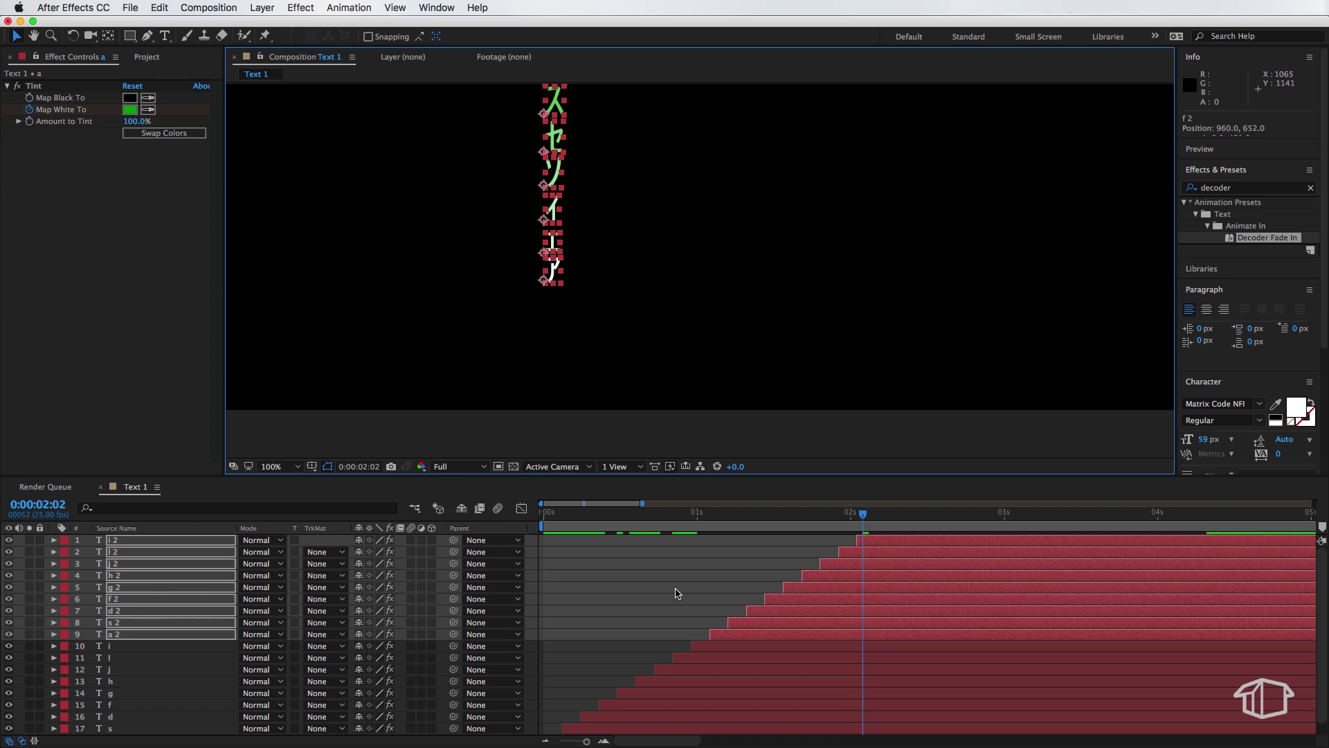
left_click(709, 595)
Duplicate the d 2, s 2 and a 2 layers, move the copies to the top of the stack and offset them in time
left_click(769, 615)
left_click(762, 642, "shift")
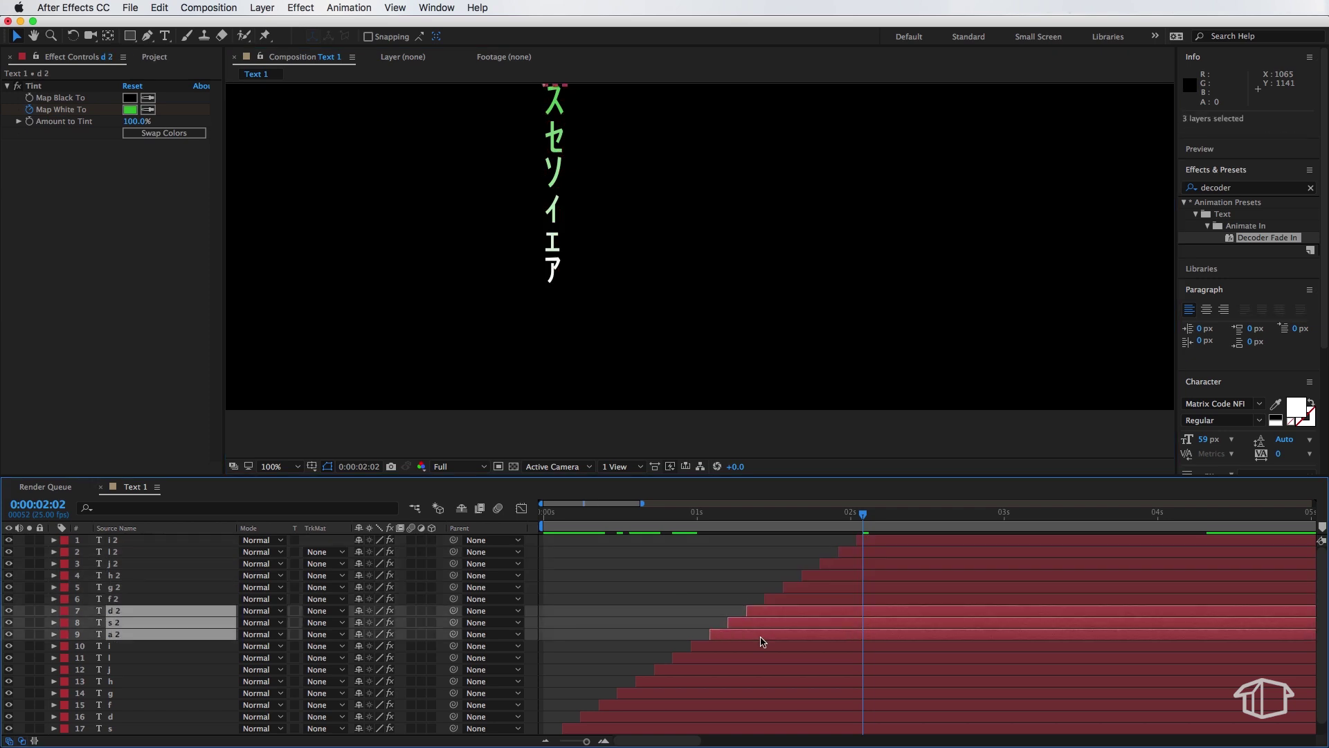
key("super+d")
left_click_drag(123, 612, 115, 539)
left_click_drag(764, 550, 844, 545)
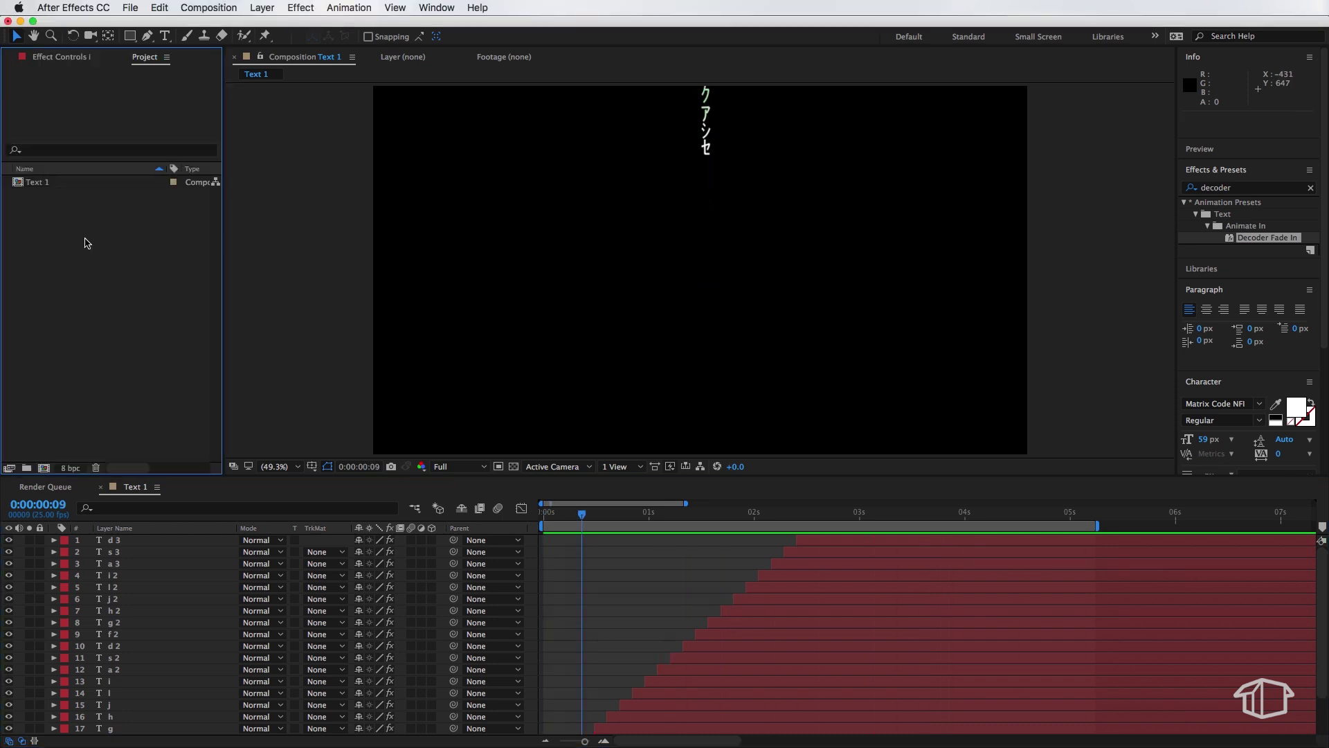
Create a new composition named Text 2 with the HDTV 1080 25 preset and a duration of 0:00:40:00
right_click(48, 238)
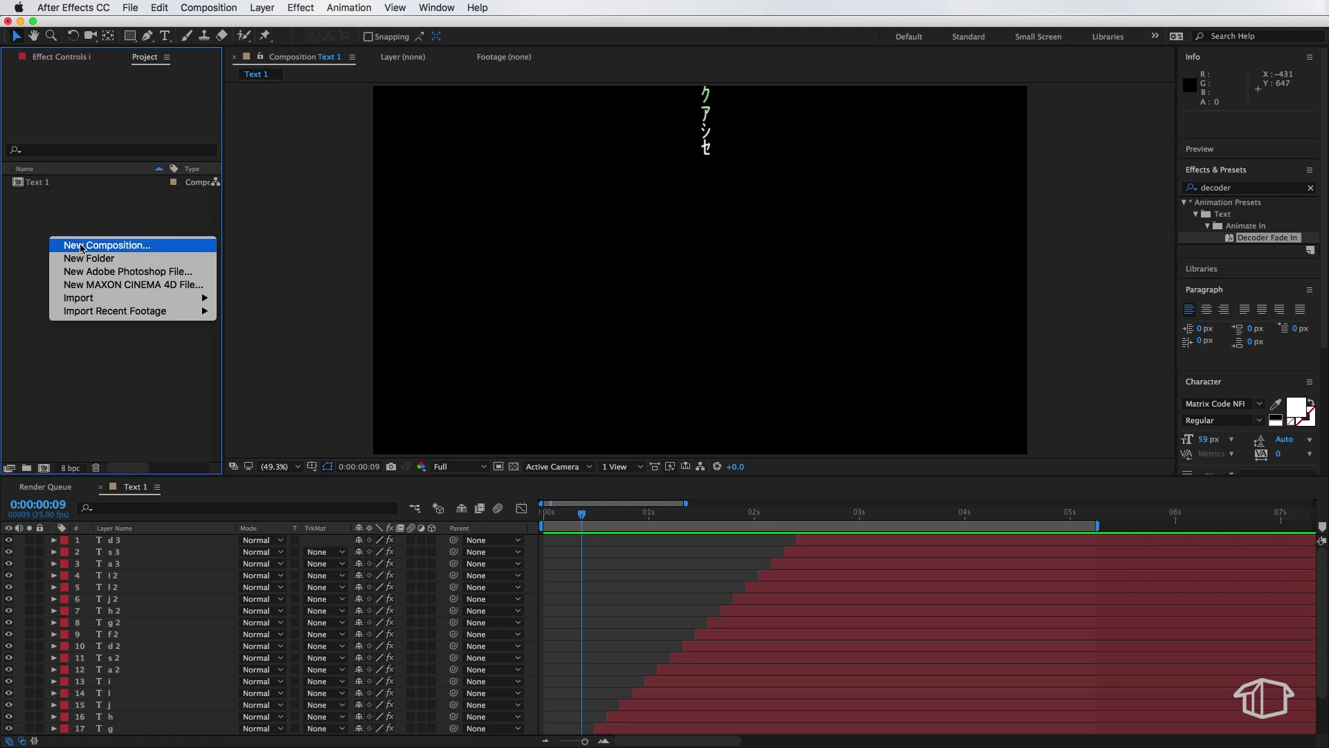
left_click(81, 246)
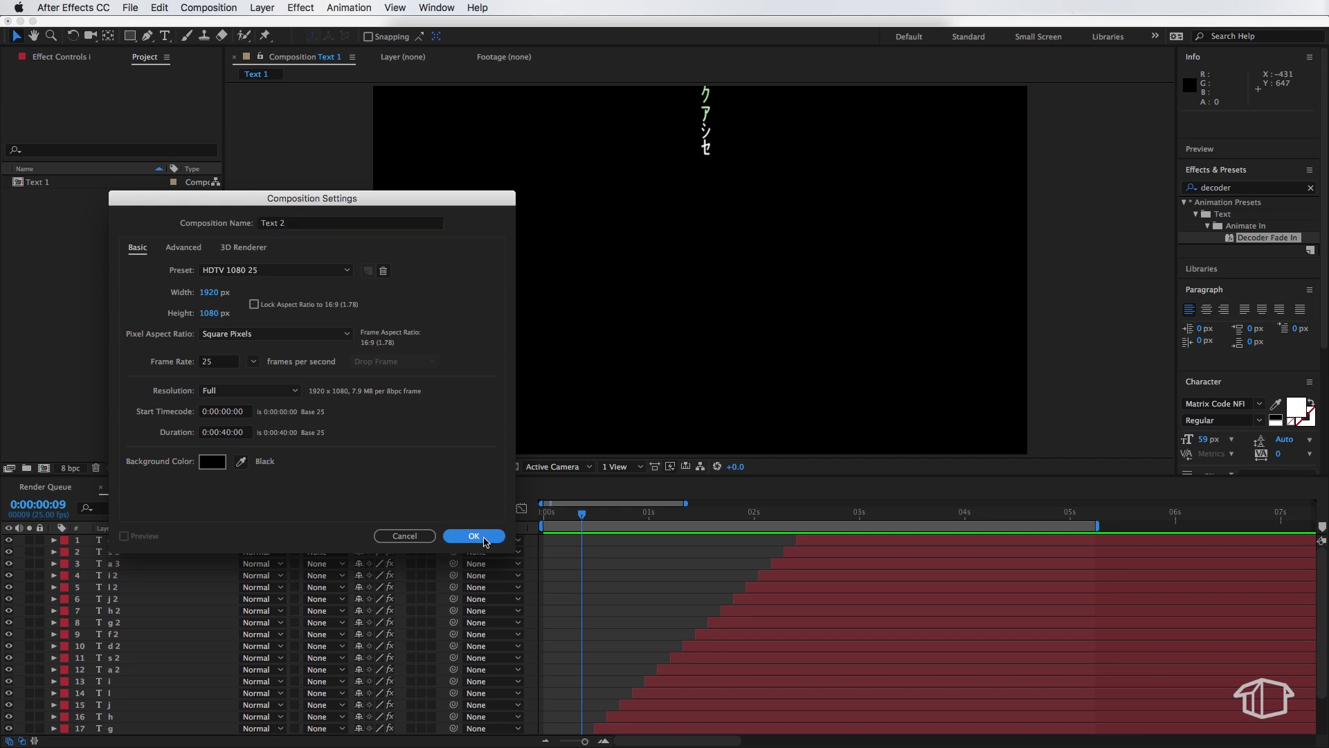
left_click(474, 537)
Add the Text 1 composition to Text 2 as a layer and scrub through its falling column
left_click(38, 184)
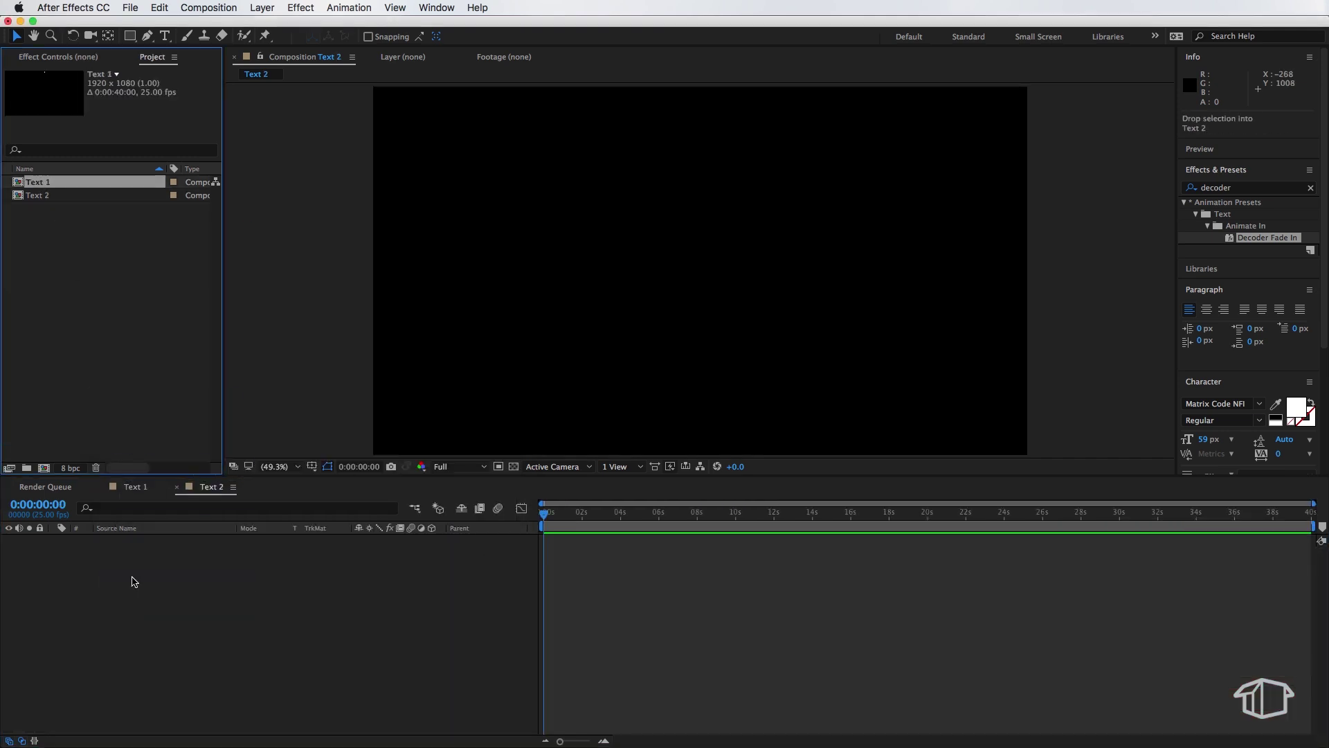
left_click_drag(134, 581, 133, 577)
scroll(541, 510, "up", 2)
left_click_drag(559, 505, 513, 508)
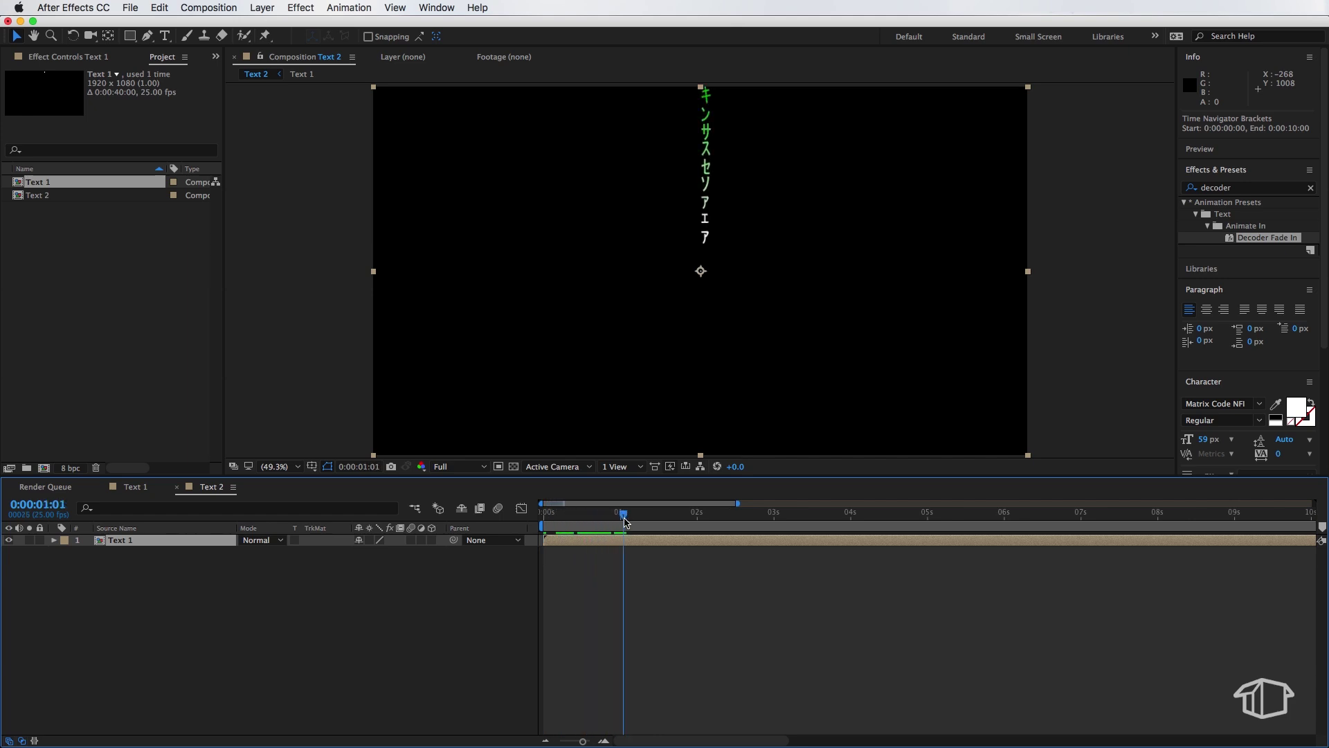
left_click_drag(653, 524, 684, 524)
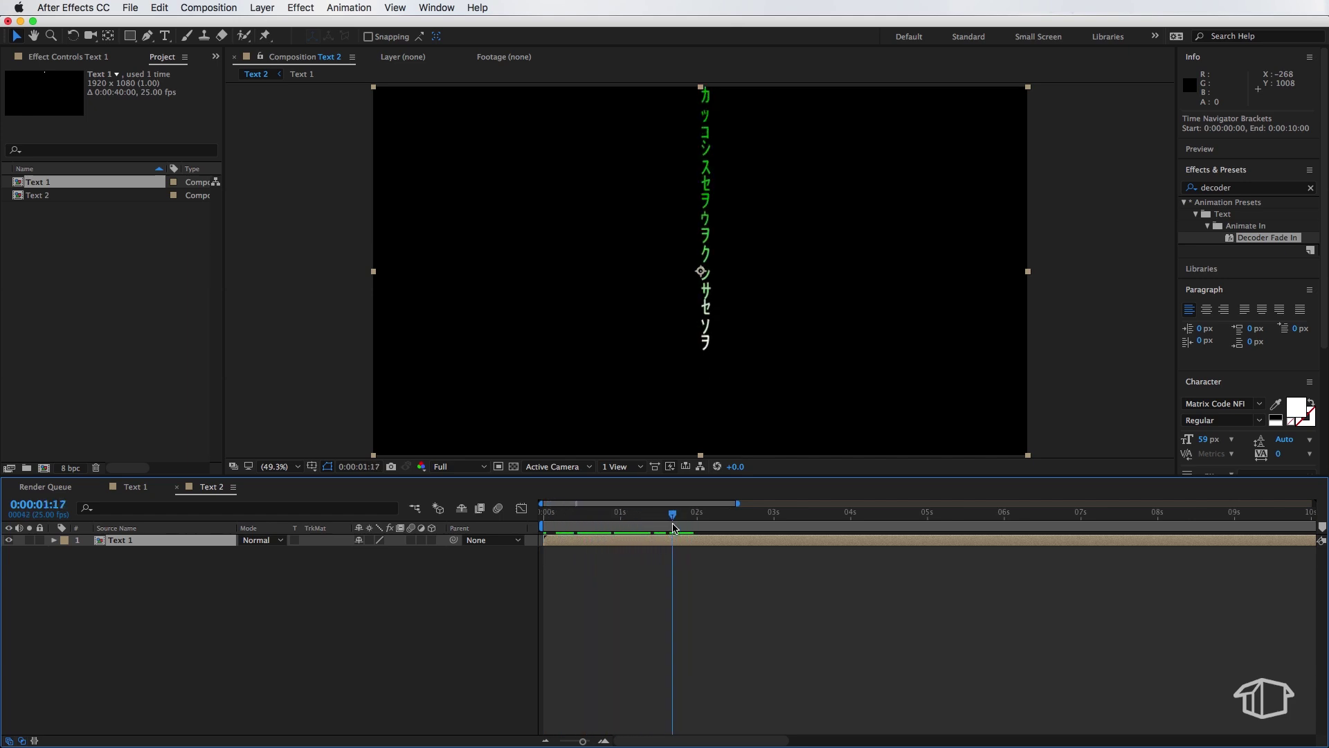
Duplicate the Text 1 layer, start the copy at 0:00:01:15 and move it left to about position 887, 540
key("super+d")
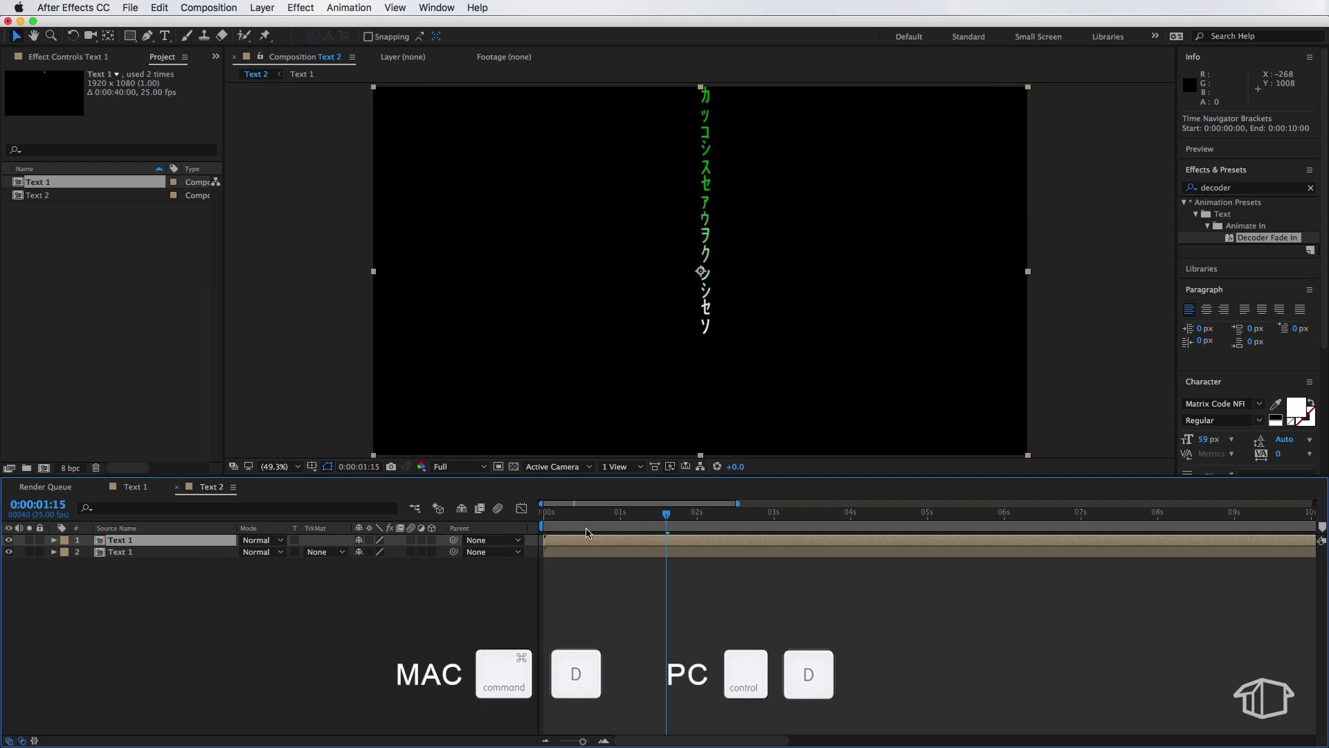
left_click_drag(682, 518, 687, 519)
left_click_drag(768, 245, 743, 246)
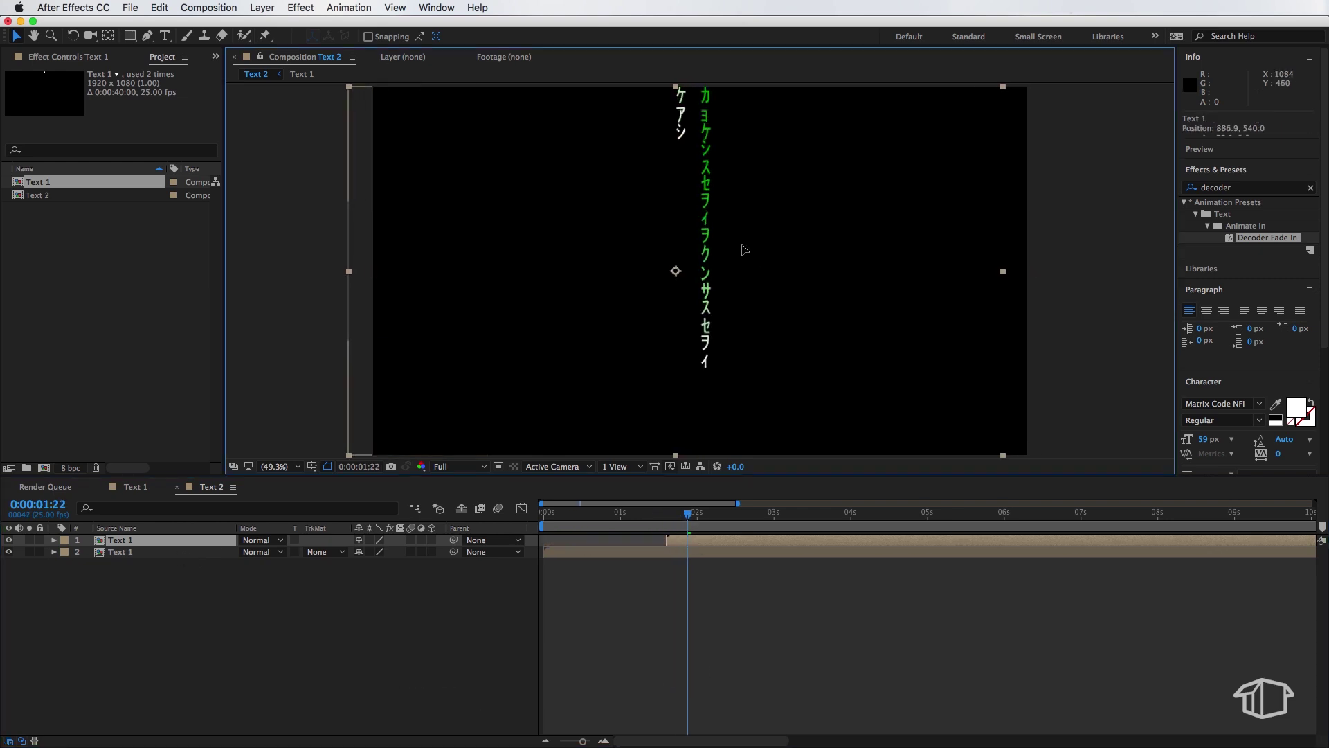
Duplicate the offset column, shift the copy 7 frames to start at 0:00:01:22 and move it right of the centre column
key("super+d")
left_click_drag(692, 208, 767, 208)
left_click_drag(718, 542, 741, 543)
key("space")
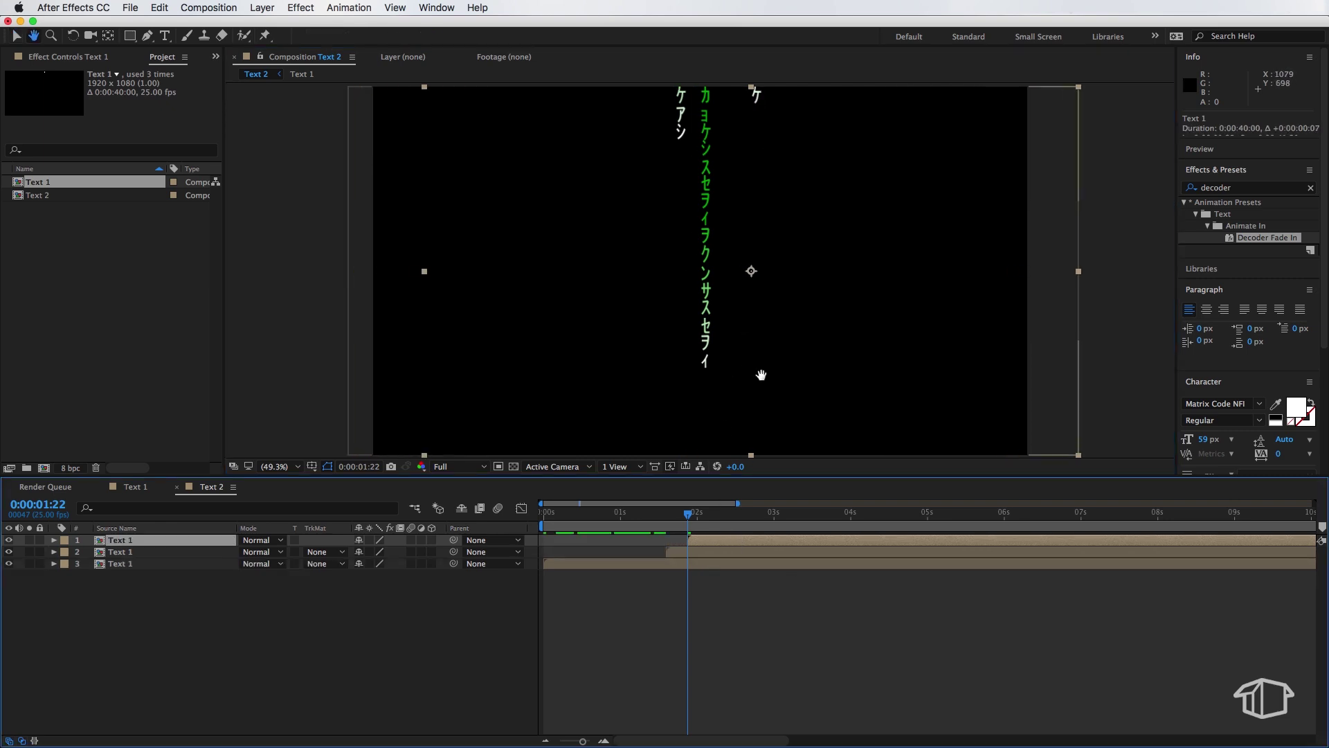
scroll(773, 647, "right", 2)
Duplicate two of the offset columns, placing one copy near the frame's left edge and the other just right of the existing columns
key("super+d")
left_click_drag(712, 208, 392, 208)
left_click(678, 565)
key("super+d")
left_click_drag(711, 148, 801, 140)
Duplicate the far-left column, offset the copy's start time and move it slightly right of the original
left_click(691, 542)
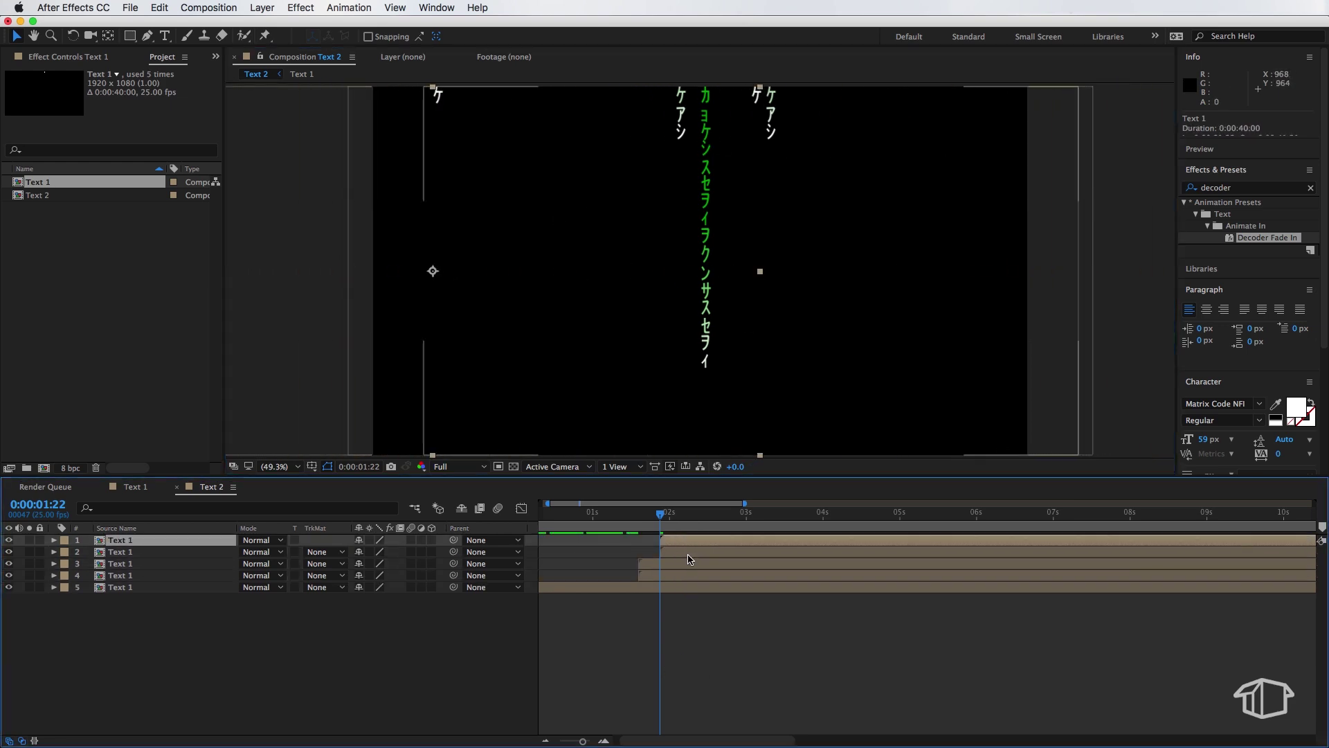
key("super+d")
left_click_drag(692, 541, 701, 541)
left_click(706, 514)
left_click_drag(727, 237, 774, 238)
Duplicate the newest column, offset its start time and move the copy right to position 558, 540
left_click(718, 541)
key("super+d")
left_click_drag(719, 541, 737, 541)
left_click_drag(524, 213, 606, 206)
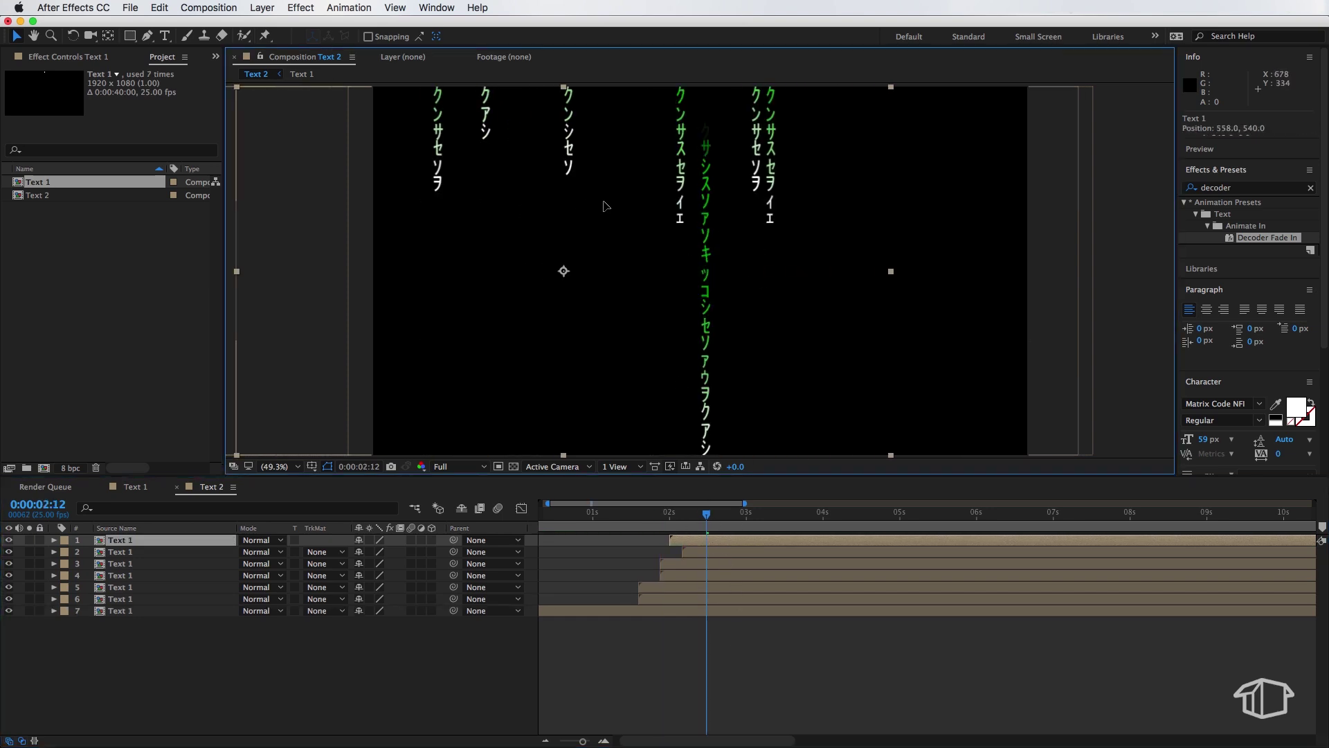
Add two more column copies in the right half of the frame, offsetting the last one in time at about position 1573, 540
left_click(696, 541)
key("super+d")
left_click_drag(543, 154, 812, 151)
key("super+d")
left_click_drag(724, 542, 745, 543)
left_click_drag(898, 222, 974, 222)
Duplicate the rightmost column, move the copy left of the centre column and shift it 3 frames earlier
key("super+d")
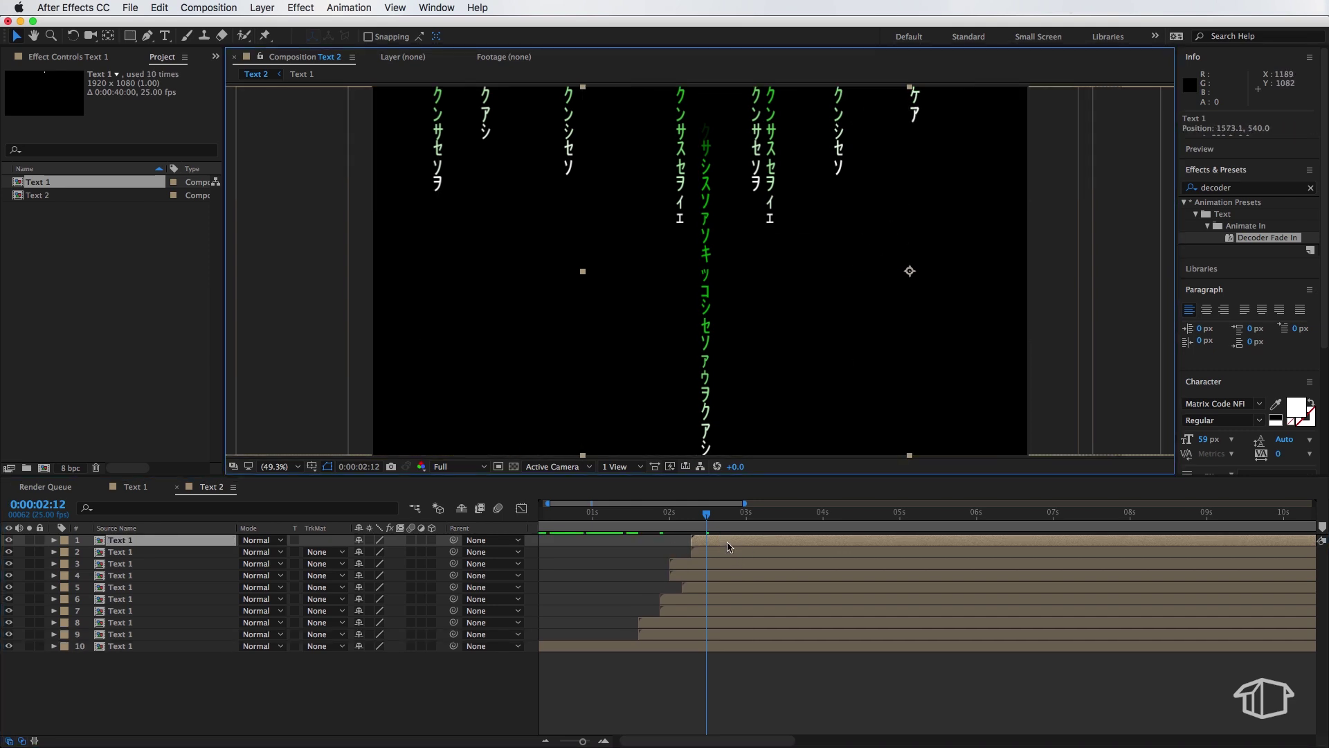
left_click_drag(857, 265, 564, 262)
left_click_drag(733, 541, 724, 541)
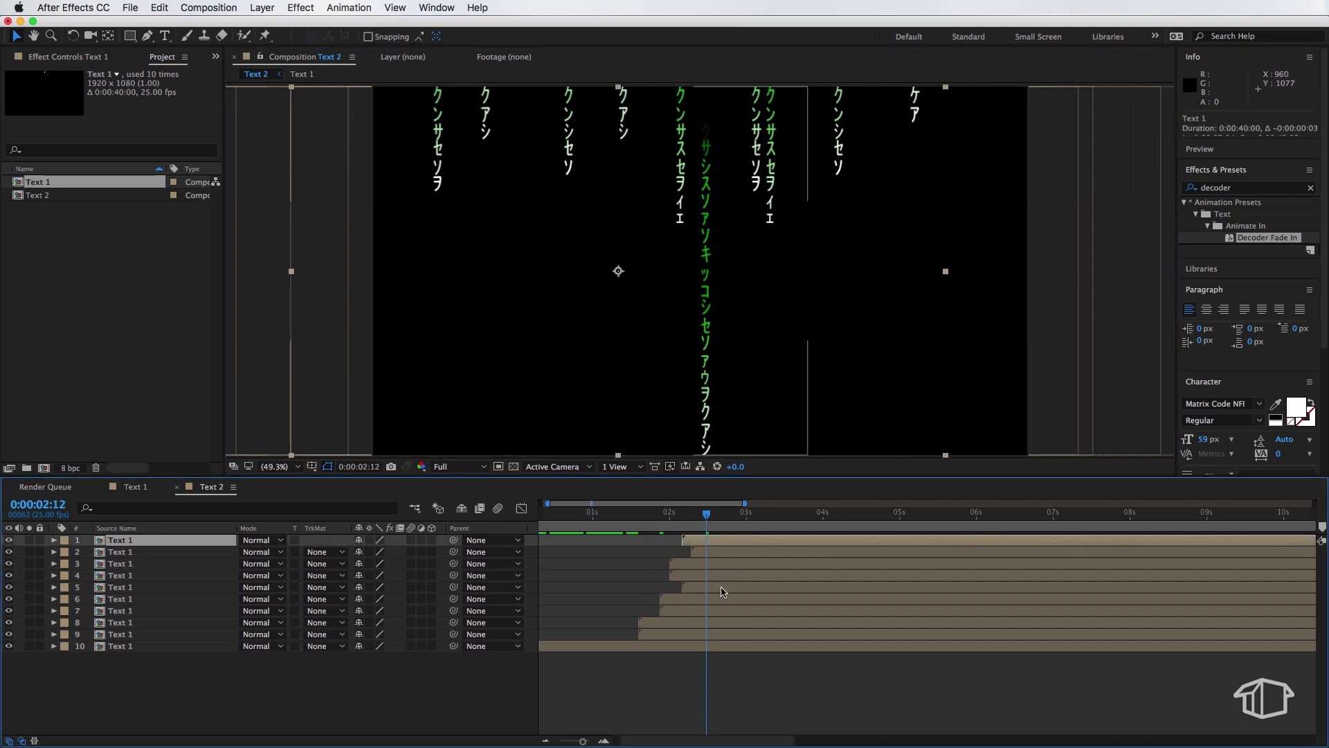
Duplicate the top five column layers, move the copies sideways into the gaps and shift them 8 frames
left_click(716, 586, "shift")
key("super+d")
left_click_drag(732, 296, 758, 286)
mouse_move(789, 539)
left_mouse_down()
mouse_move(760, 543)
mouse_move(796, 547)
left_mouse_up()
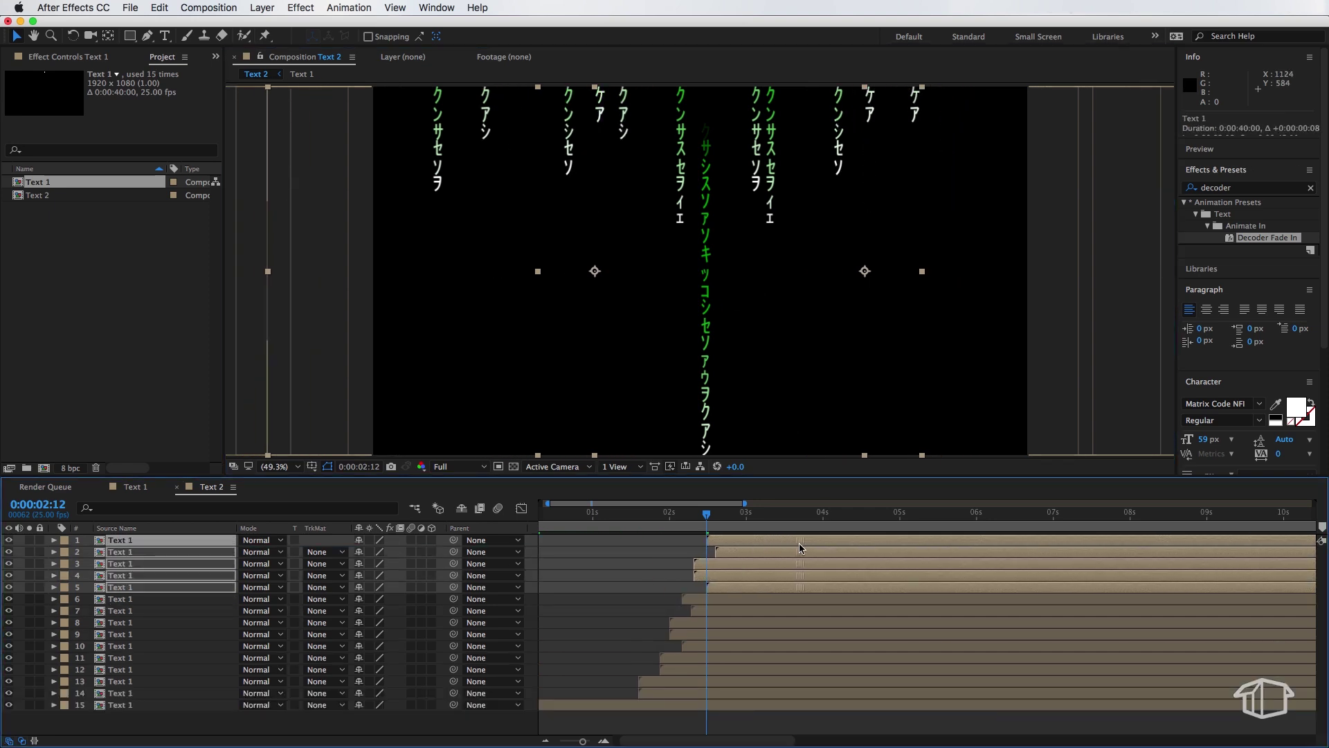
Duplicate six column layers, bring the copies to the top of the layer stack and move them left into the gaps
left_click(684, 515)
left_click_drag(684, 516, 768, 529)
left_click(617, 570)
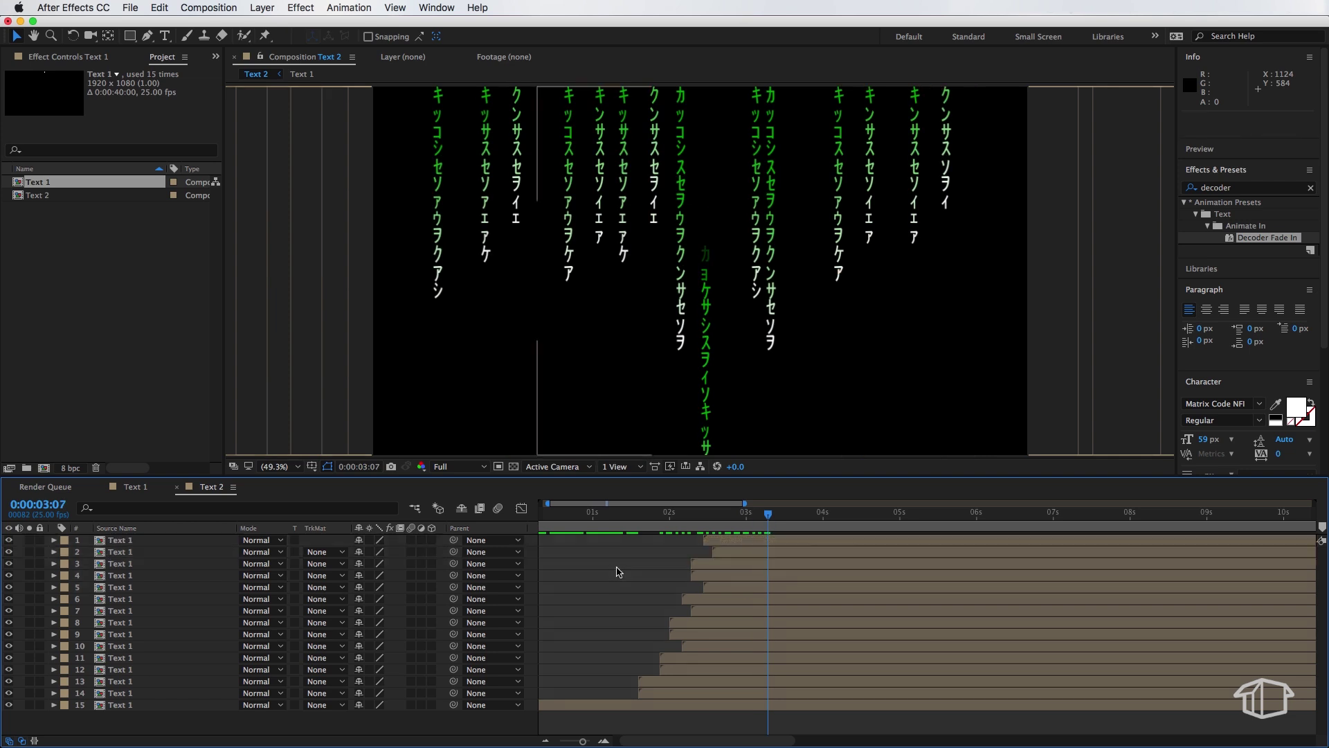
key("super+Down")
key("super+Down")
key("super+Down")
key("super+Down")
key("super+Down")
key("super+Down")
left_click(733, 543, "shift")
key("super+d")
left_click_drag(168, 542, 169, 535)
left_click_drag(791, 243, 723, 229)
Stagger the start times of individual column layers so the new columns fall at different moments, and preview the motion
left_click(644, 583)
left_click_drag(723, 599, 698, 598)
left_click_drag(723, 586, 750, 585)
mouse_move(755, 564)
left_mouse_down()
mouse_move(733, 563)
mouse_move(756, 552)
left_mouse_up()
left_click_drag(743, 541, 727, 694)
key("i")
left_click(742, 681)
left_click_drag(745, 635, 750, 635)
mouse_move(759, 577)
left_mouse_down()
mouse_move(777, 566)
mouse_move(756, 564)
left_mouse_up()
left_click_drag(753, 540, 777, 541)
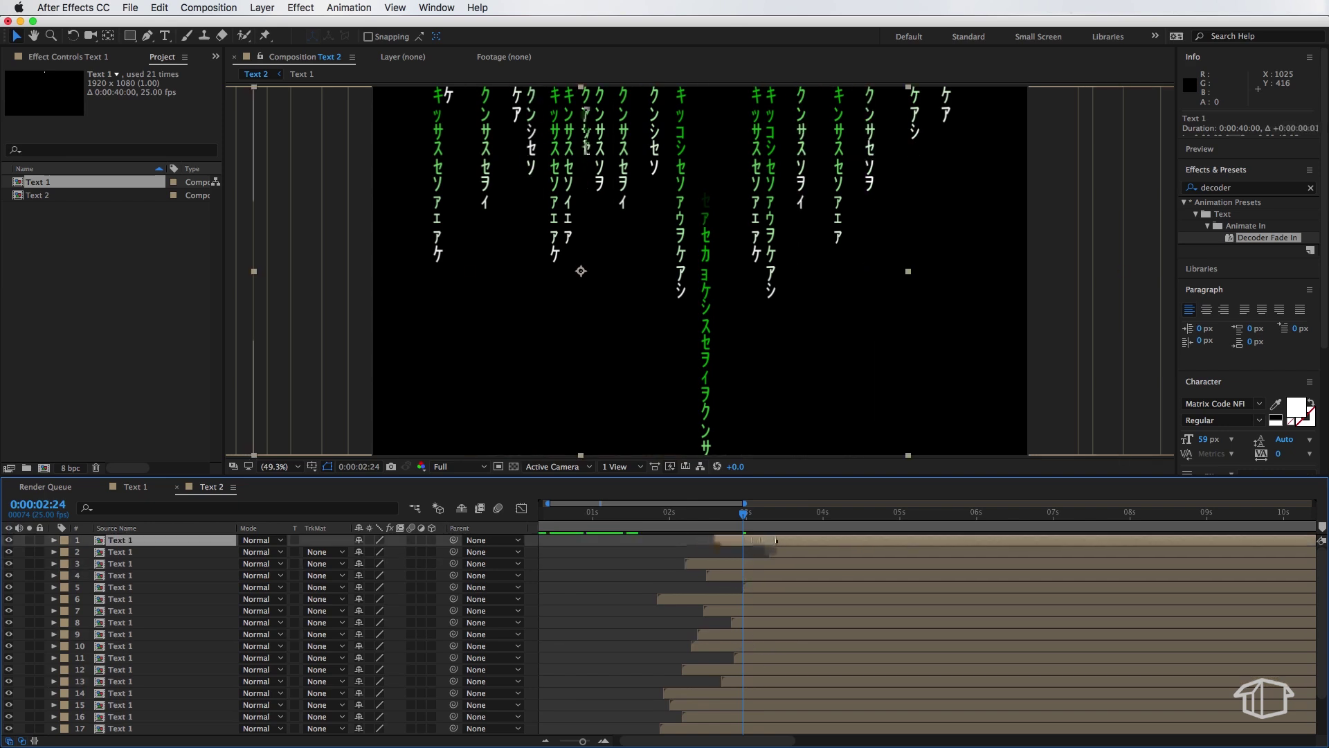
key("space")
scroll(819, 577, "down", 2)
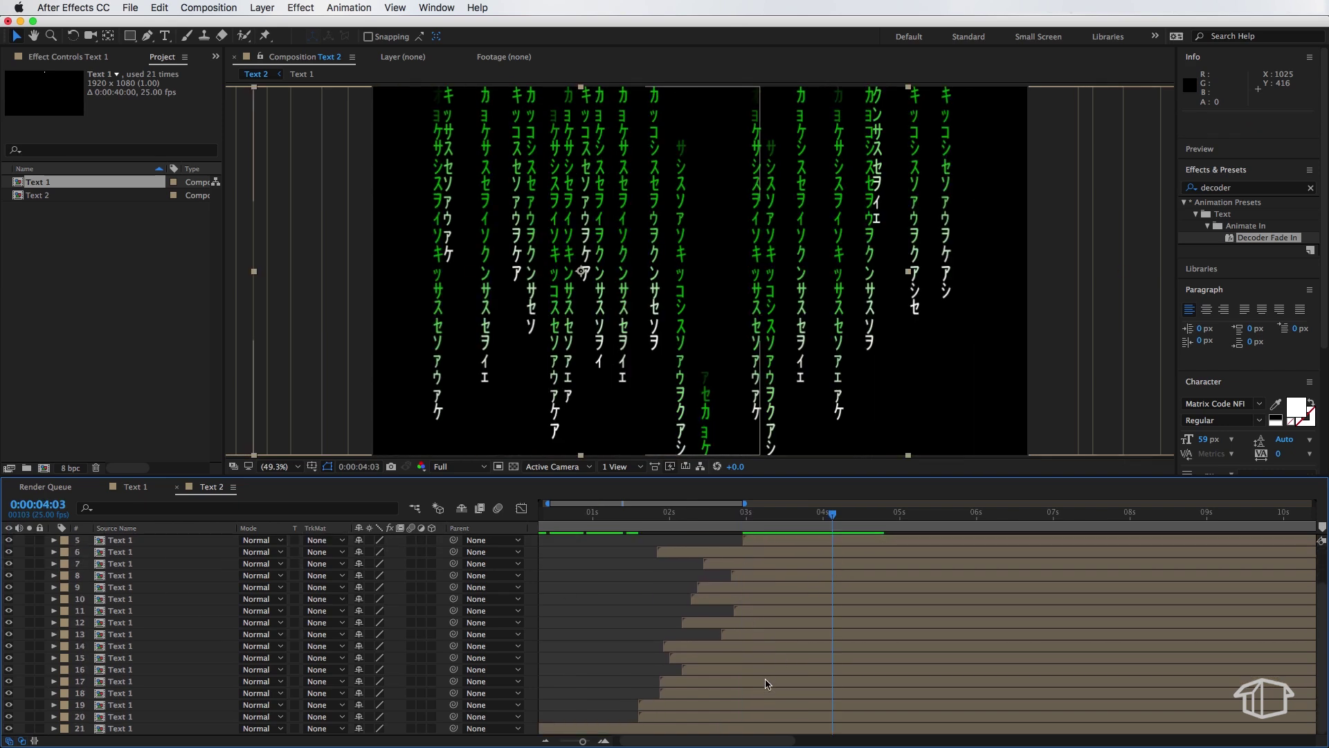
Duplicate every column except the bottom layer, stack the copies on top, delay them about 1.5 seconds and move them left
left_click(142, 720, "shift")
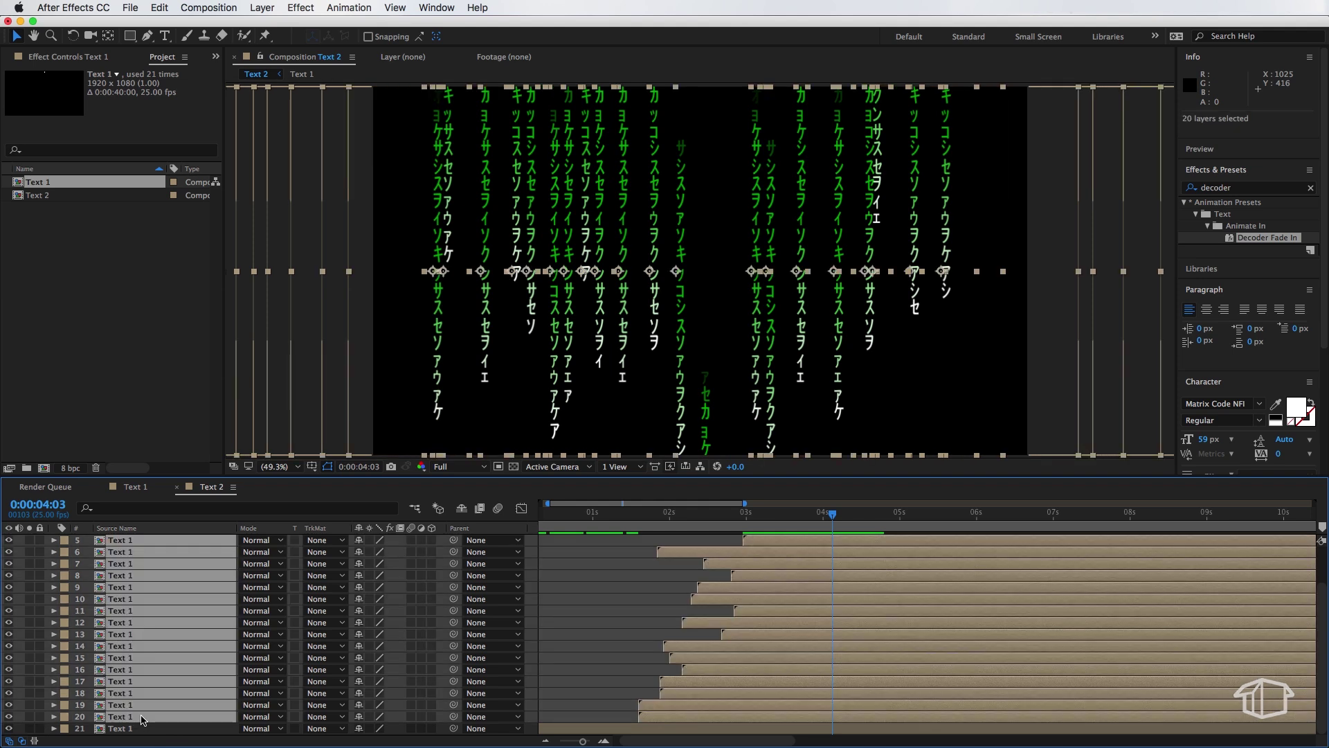
key("super+d")
left_click_drag(136, 542, 138, 539)
left_click_drag(841, 544, 955, 545)
left_click_drag(665, 330, 560, 329)
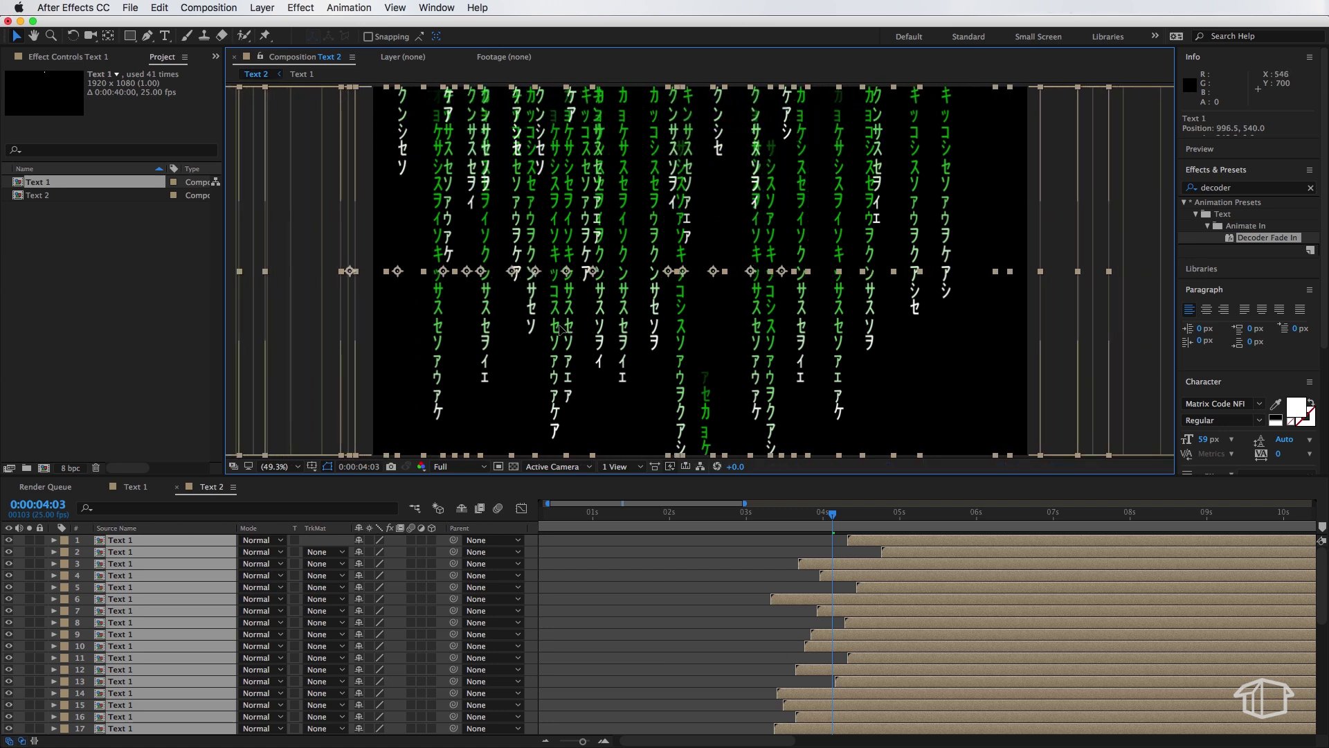
left_click_drag(795, 520, 936, 521)
left_click(702, 590)
Duplicate the top three column layers and move the copies right, to position 1603.5, 540
left_click(883, 544)
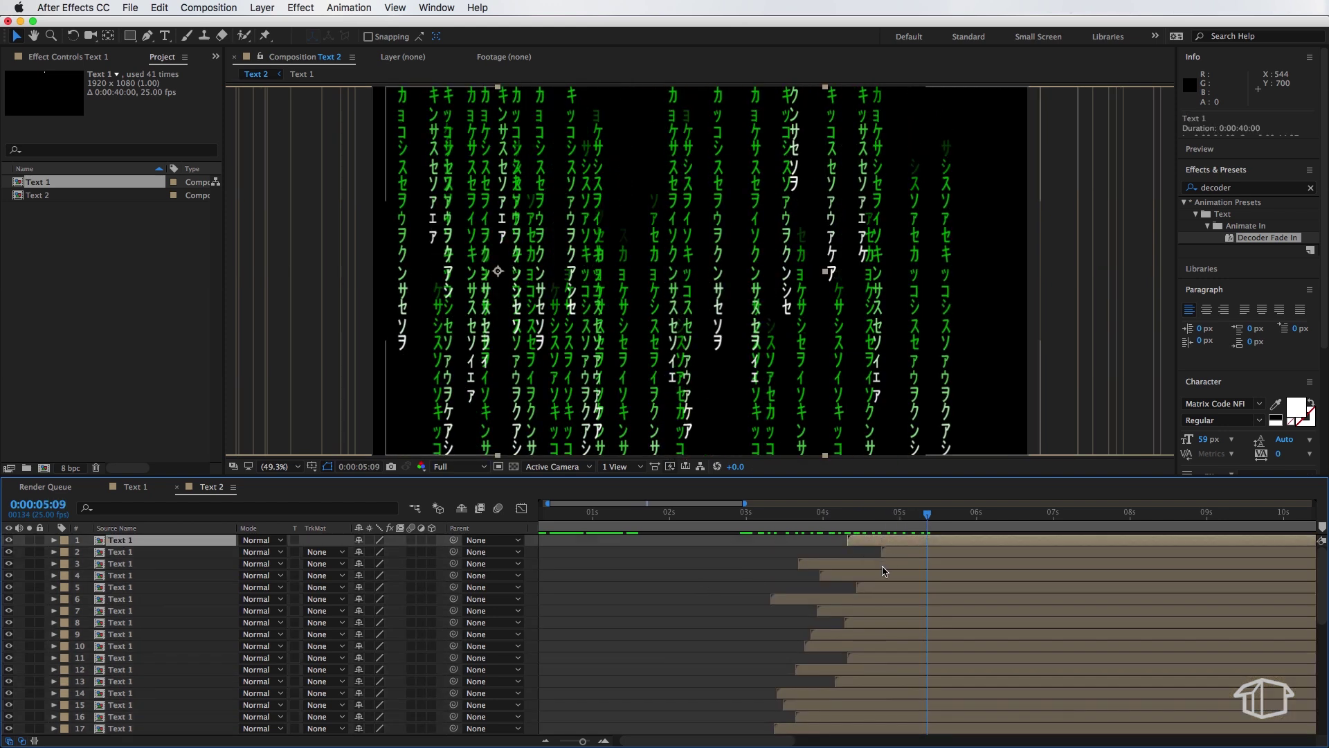
left_click(883, 563, "shift")
key("super+d")
left_click_drag(602, 302, 809, 288)
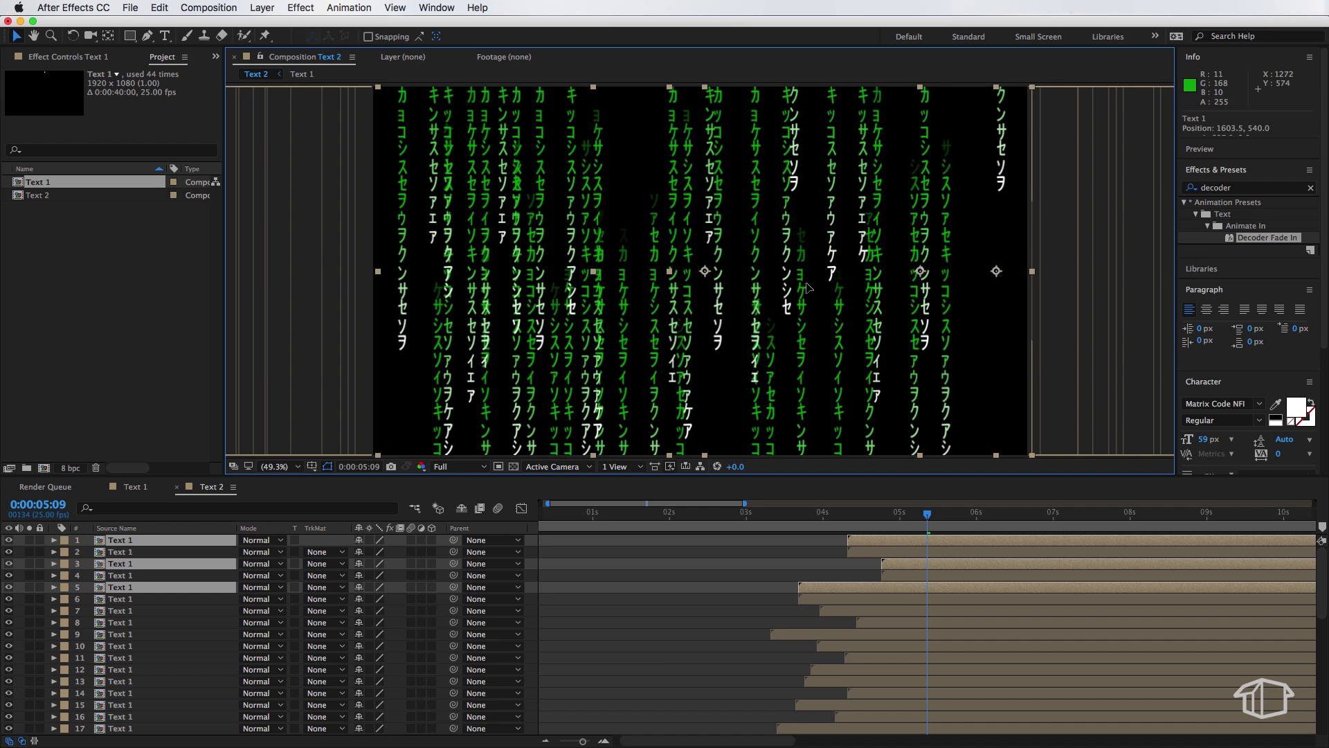
Duplicate the three newest columns again, shift the copies 1 frame earlier and move them left
key("ctrl+d")
left_click_drag(907, 543, 904, 543)
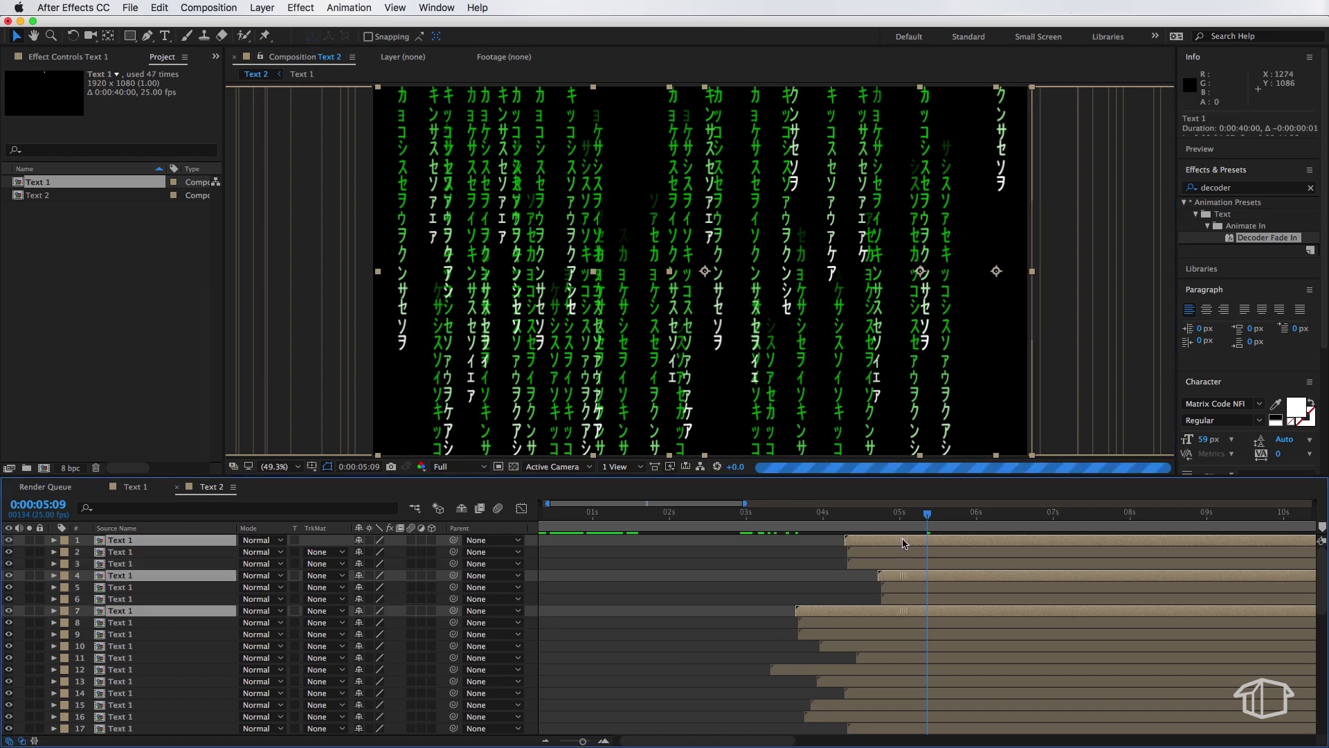
left_click_drag(819, 187, 789, 186)
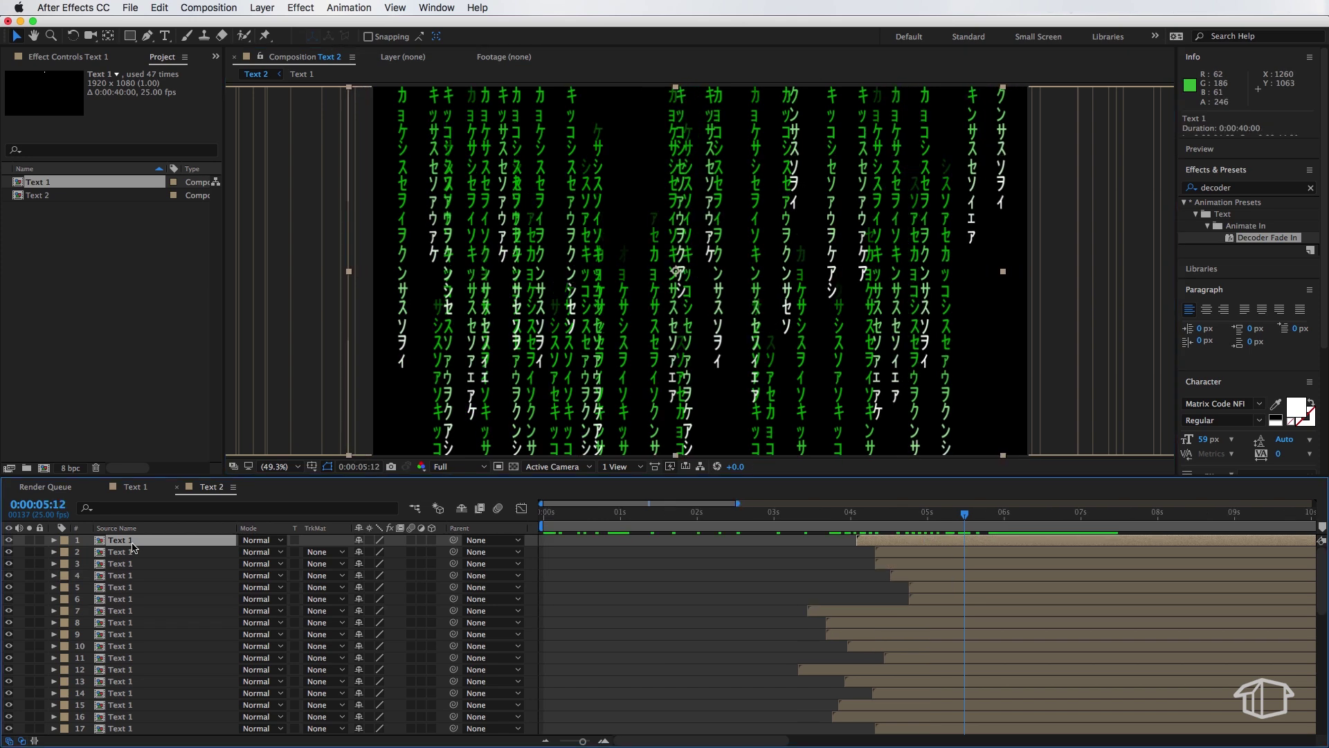
Duplicate all column layers except the bottom one, stack the copies on top, delay them about 3 seconds and preview the rain
scroll(142, 718, "down", 10)
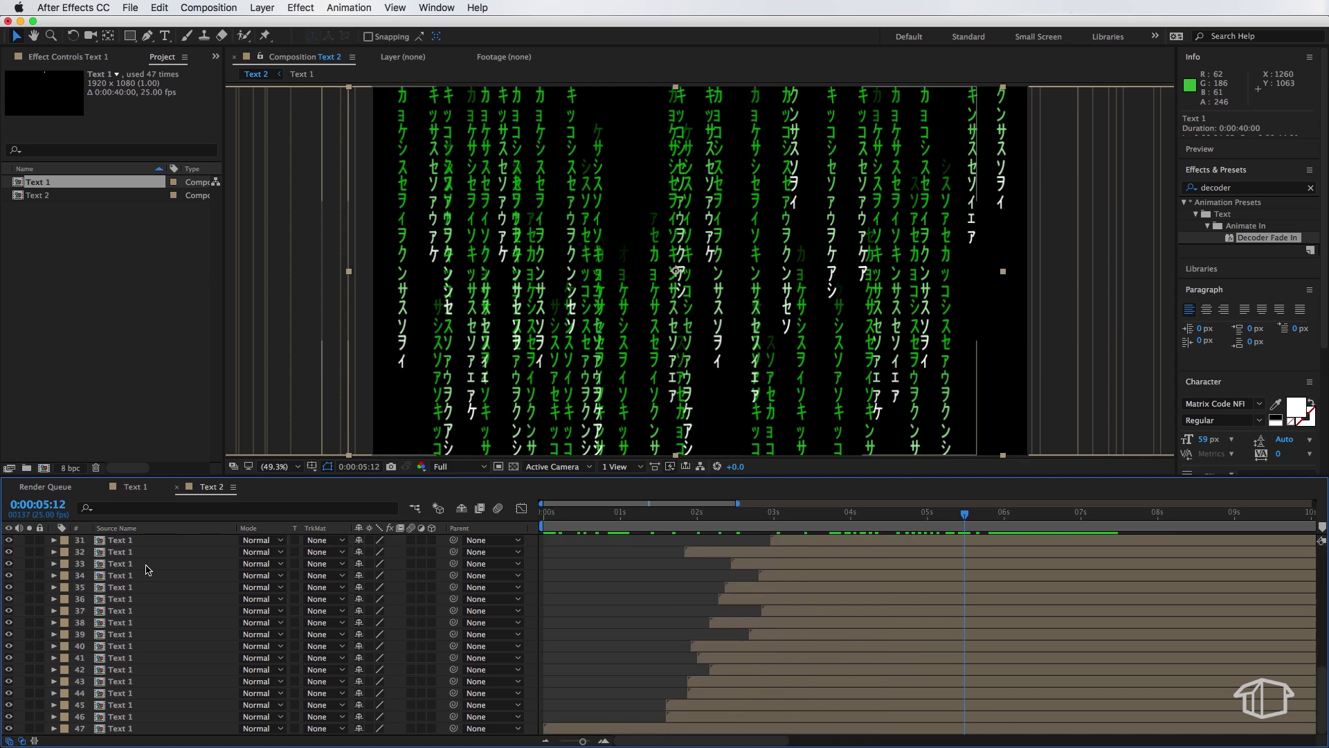
left_click(142, 717, "shift")
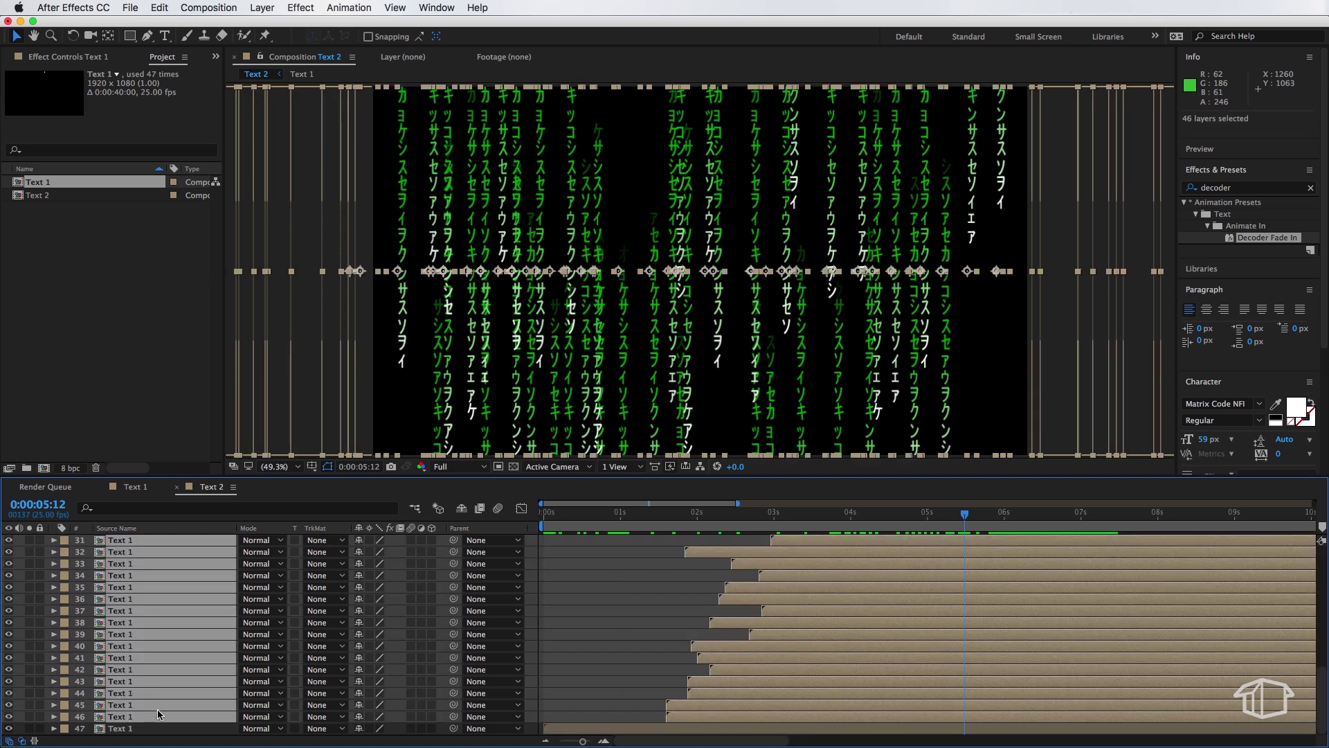
key("ctrl+d")
left_click_drag(130, 639, 125, 546)
left_click_drag(892, 544, 917, 524)
key("space")
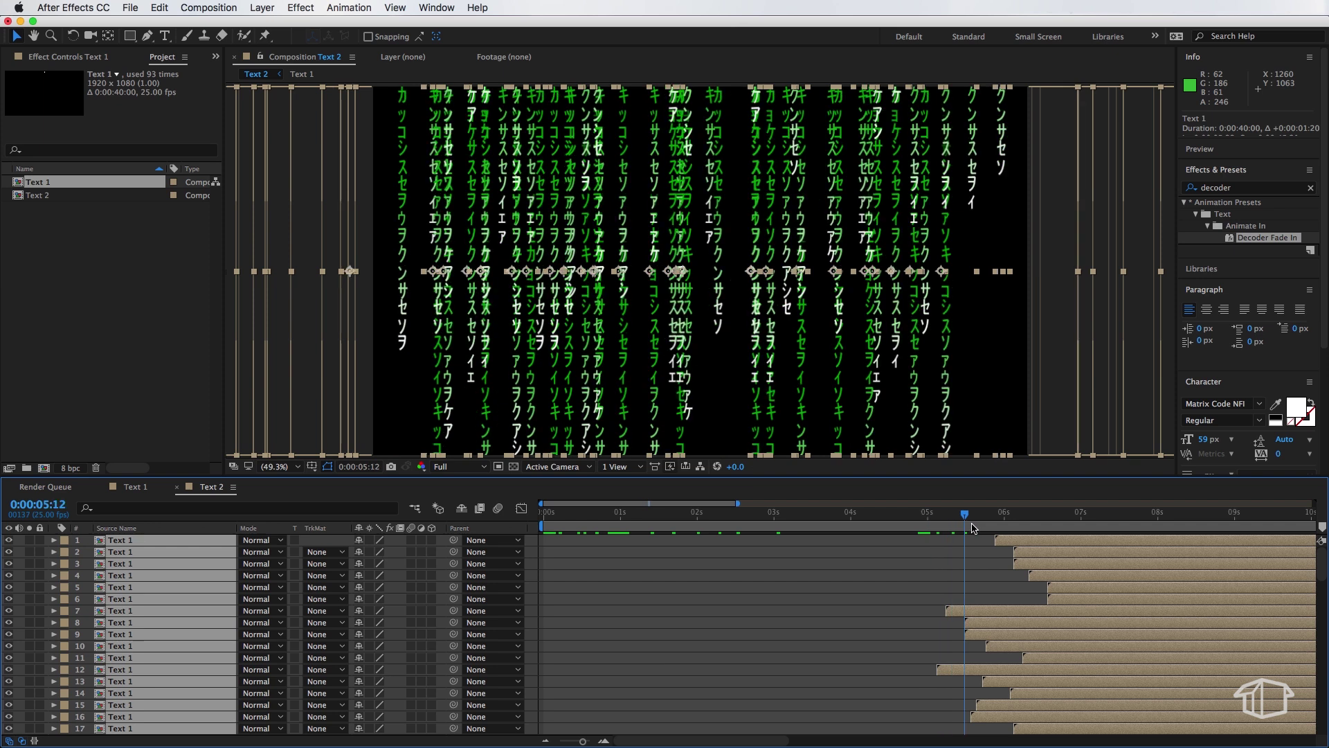
left_click_drag(1039, 540, 1129, 550)
left_click(983, 553)
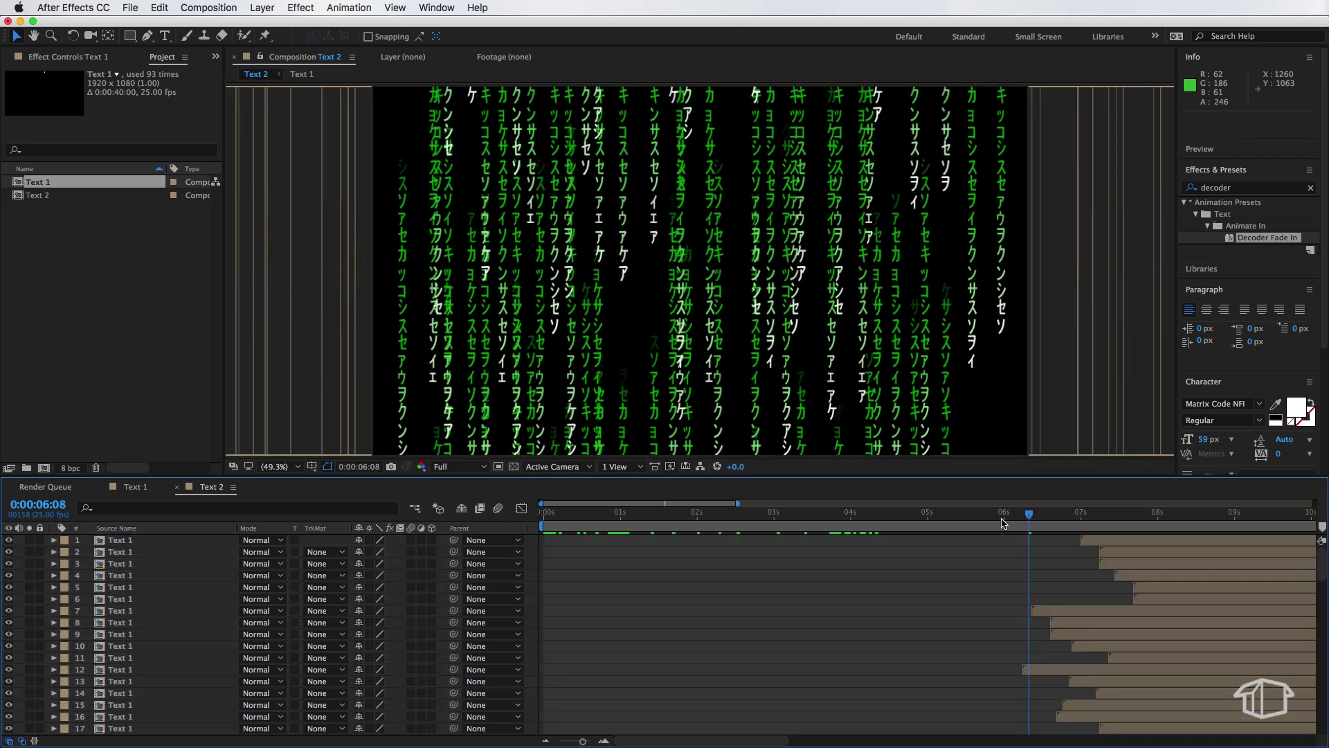
left_click_drag(1003, 522, 651, 527)
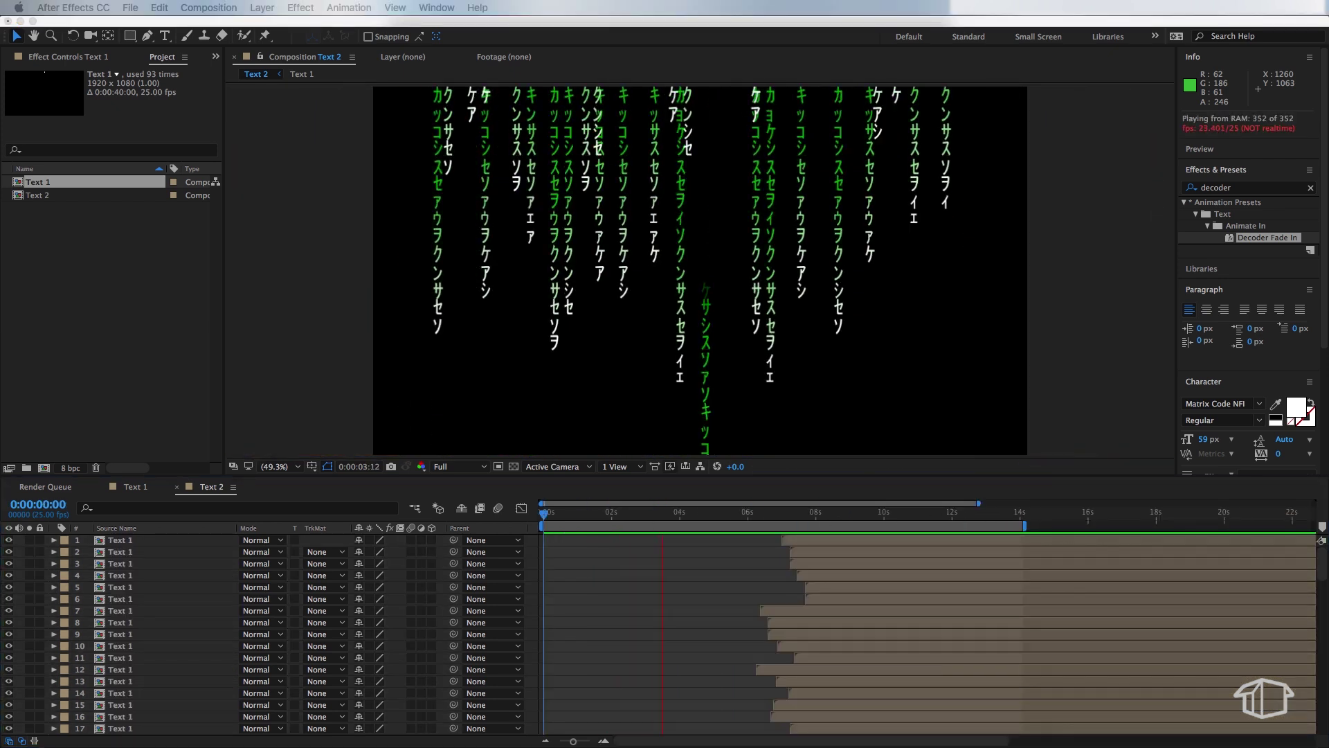
left_click(660, 614)
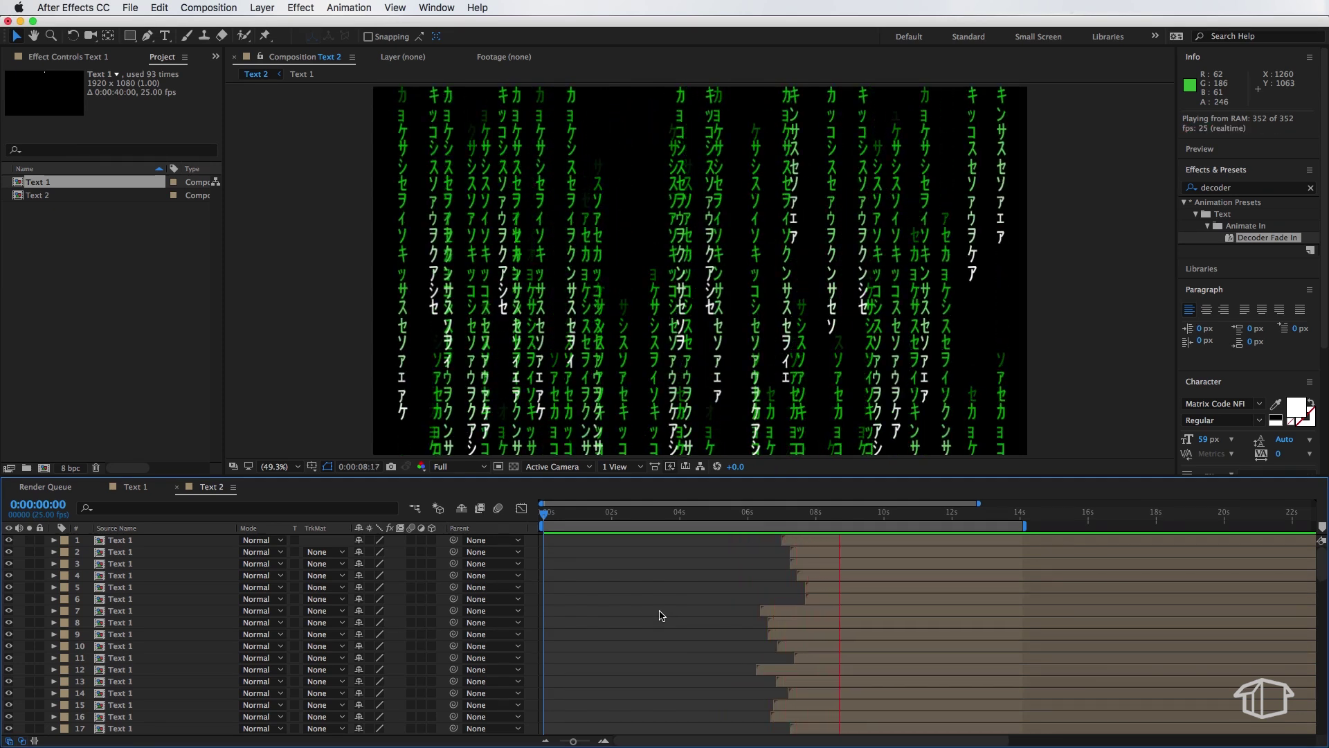
Create a 1920 x 1080 composition named Matrix and add the Text 2 composition to it as a layer
left_click(69, 264)
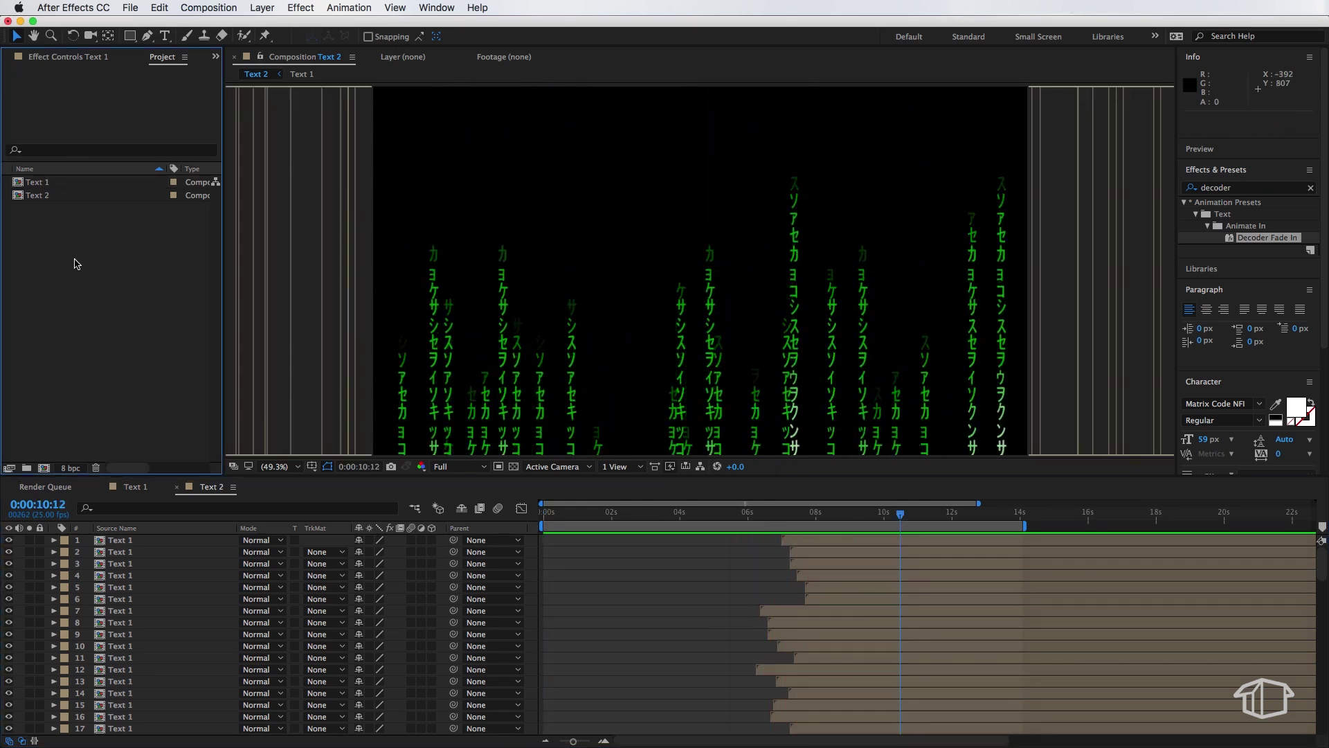
right_click(67, 265)
left_click(91, 277)
type("Matrix")
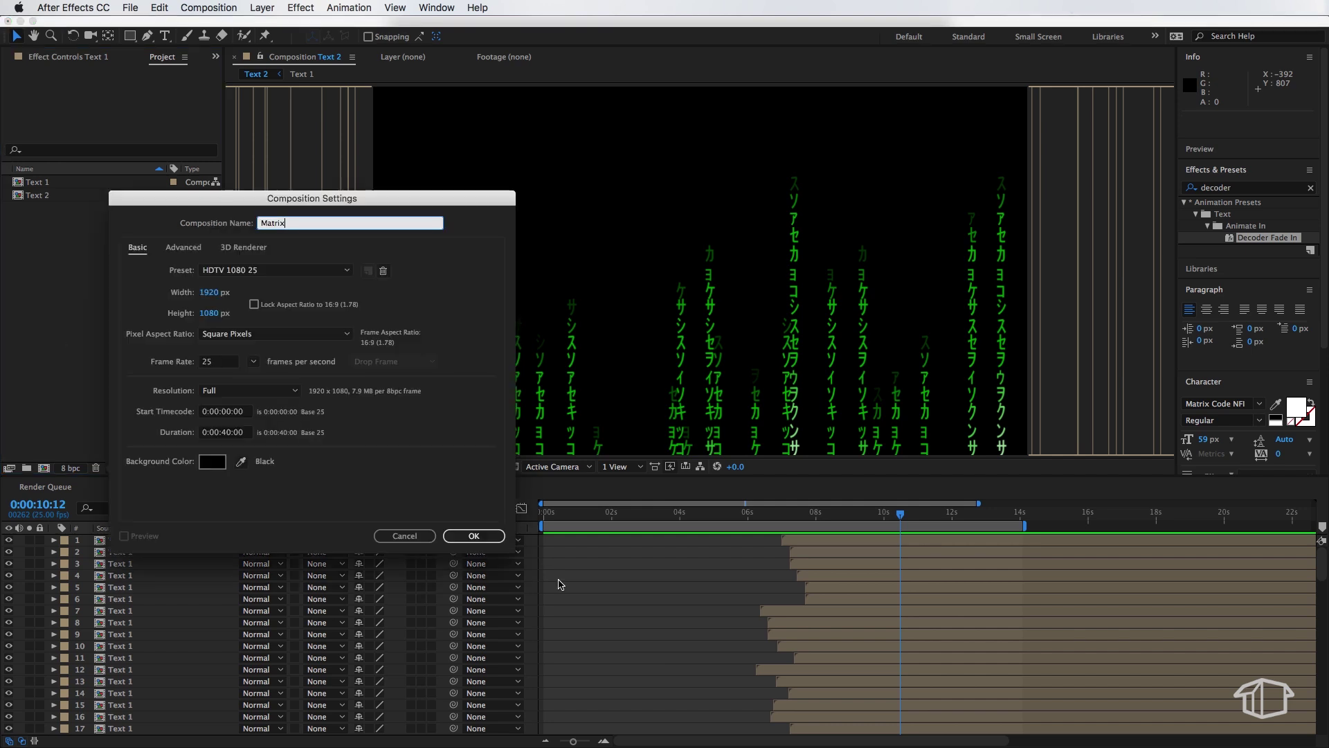
left_click(474, 536)
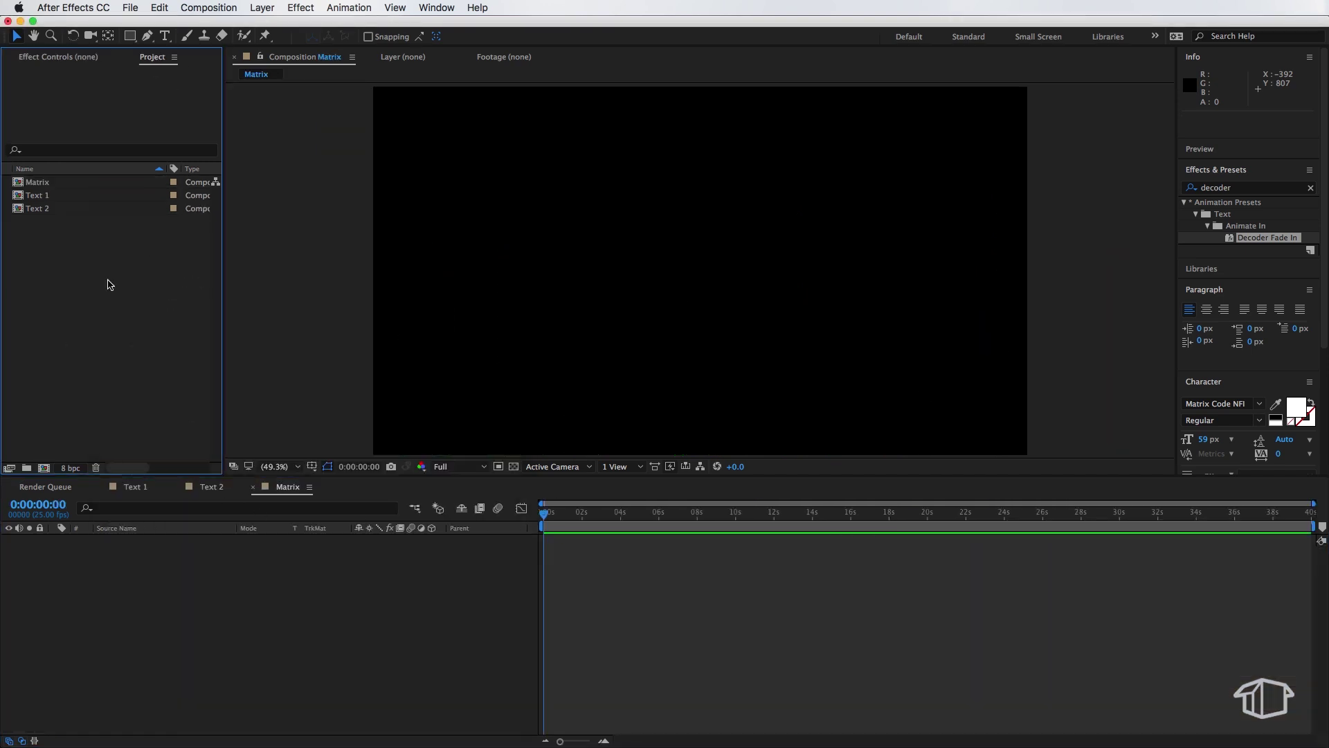
left_click(63, 210)
left_click_drag(161, 565, 163, 566)
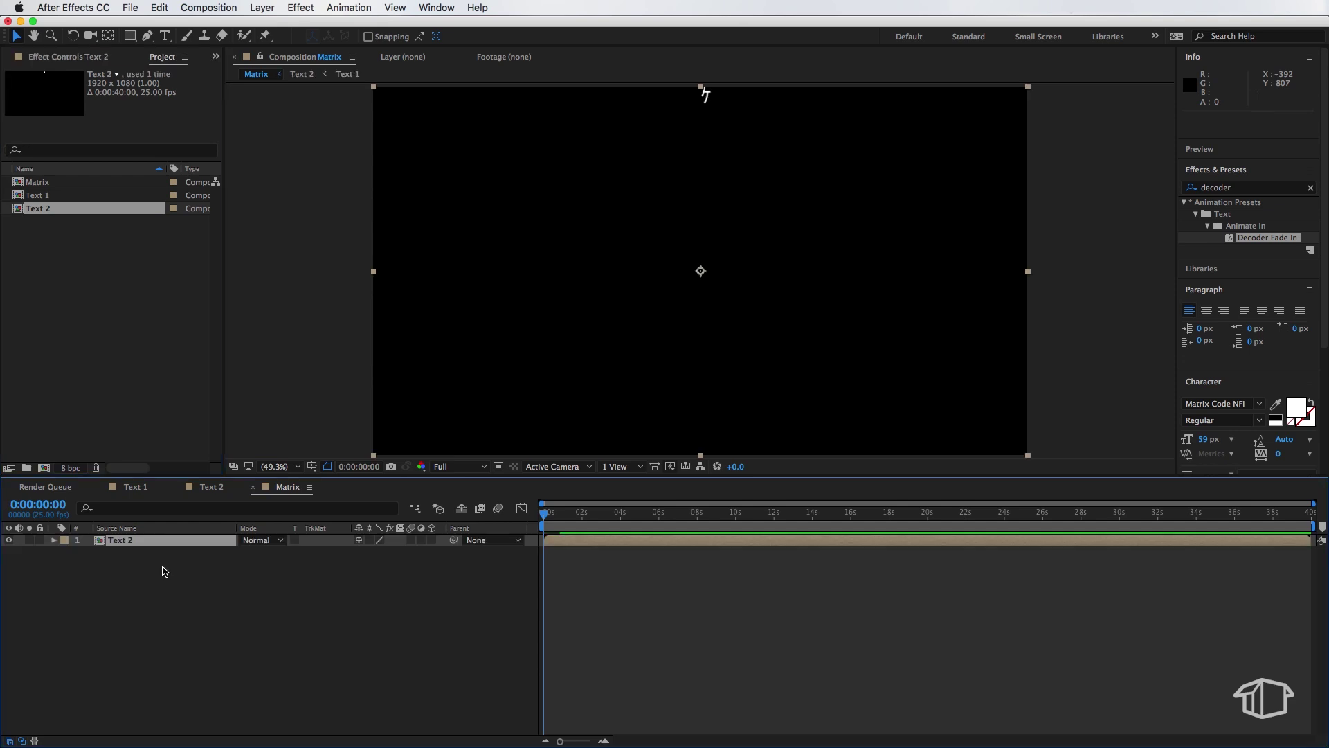
Add a black (000000) solid layer to the Matrix composition and place it beneath Text 2
right_click(114, 589)
mouse_move(146, 601)
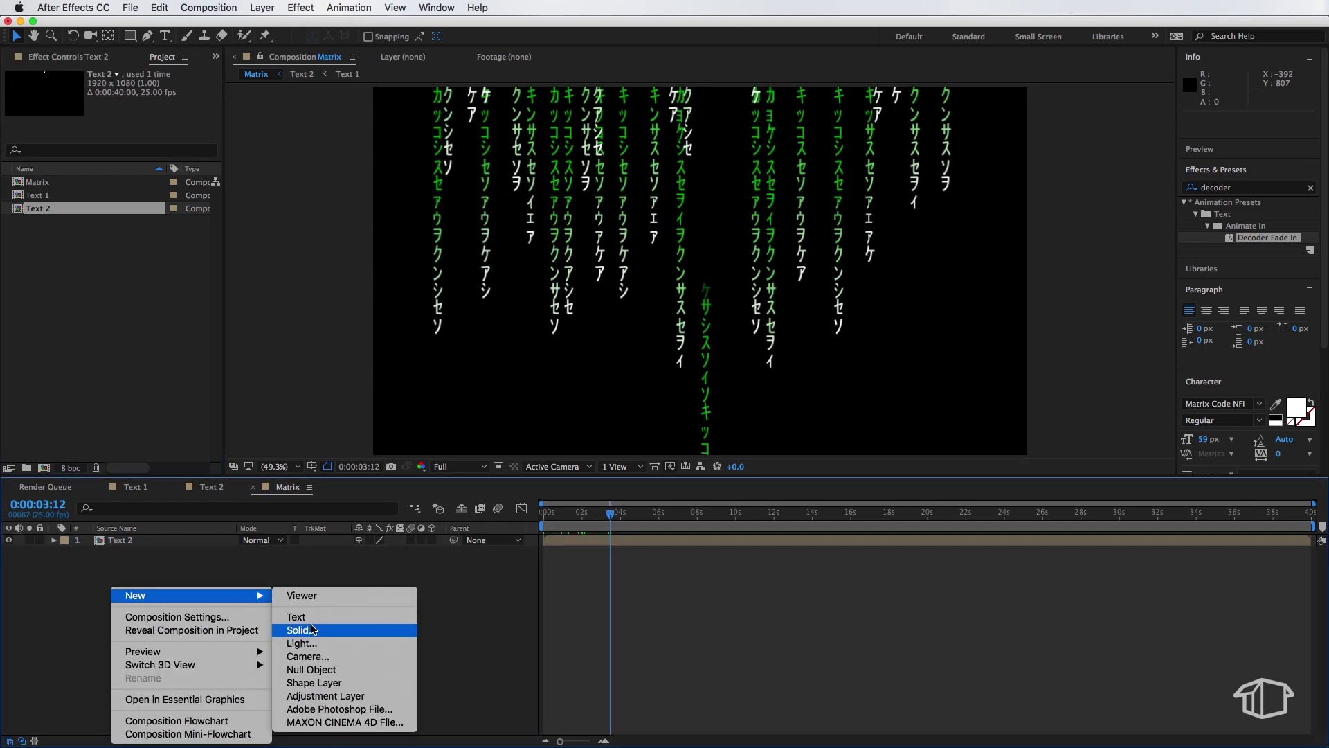
left_click(312, 626)
left_click(455, 419)
left_click_drag(335, 288, 250, 391)
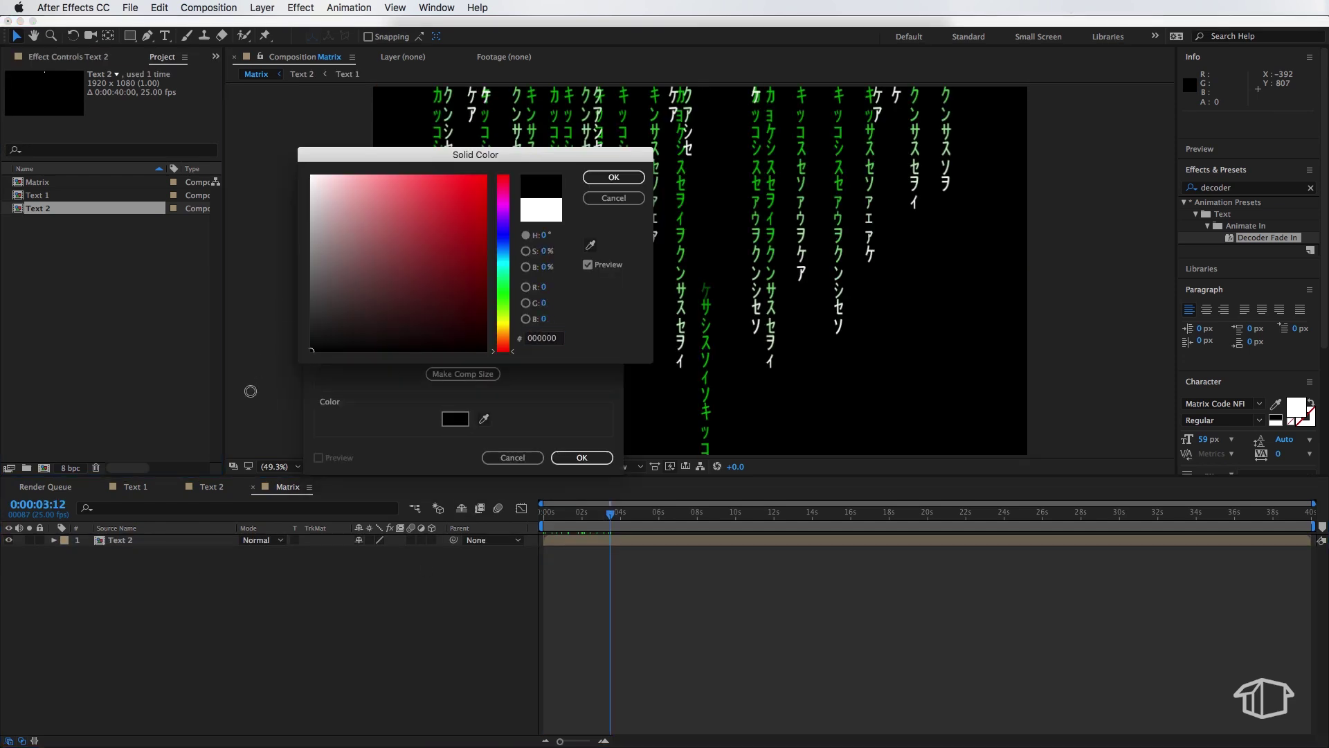
left_click(613, 178)
left_click(582, 457)
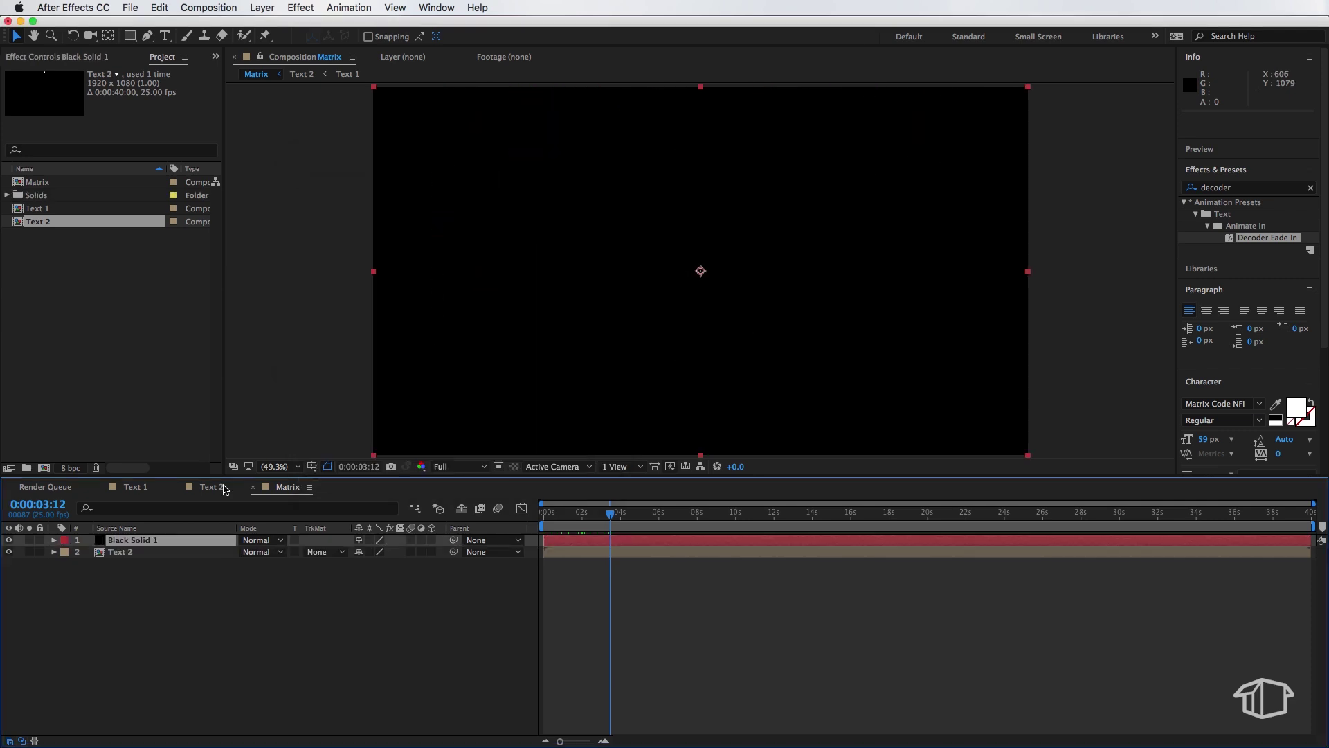
left_click_drag(145, 541, 140, 558)
left_click(179, 651)
Add Text 1 as the uppermost layer in Matrix, start it at about 7 seconds and move its column to position 848.3, 134
left_click_drag(614, 515, 638, 515)
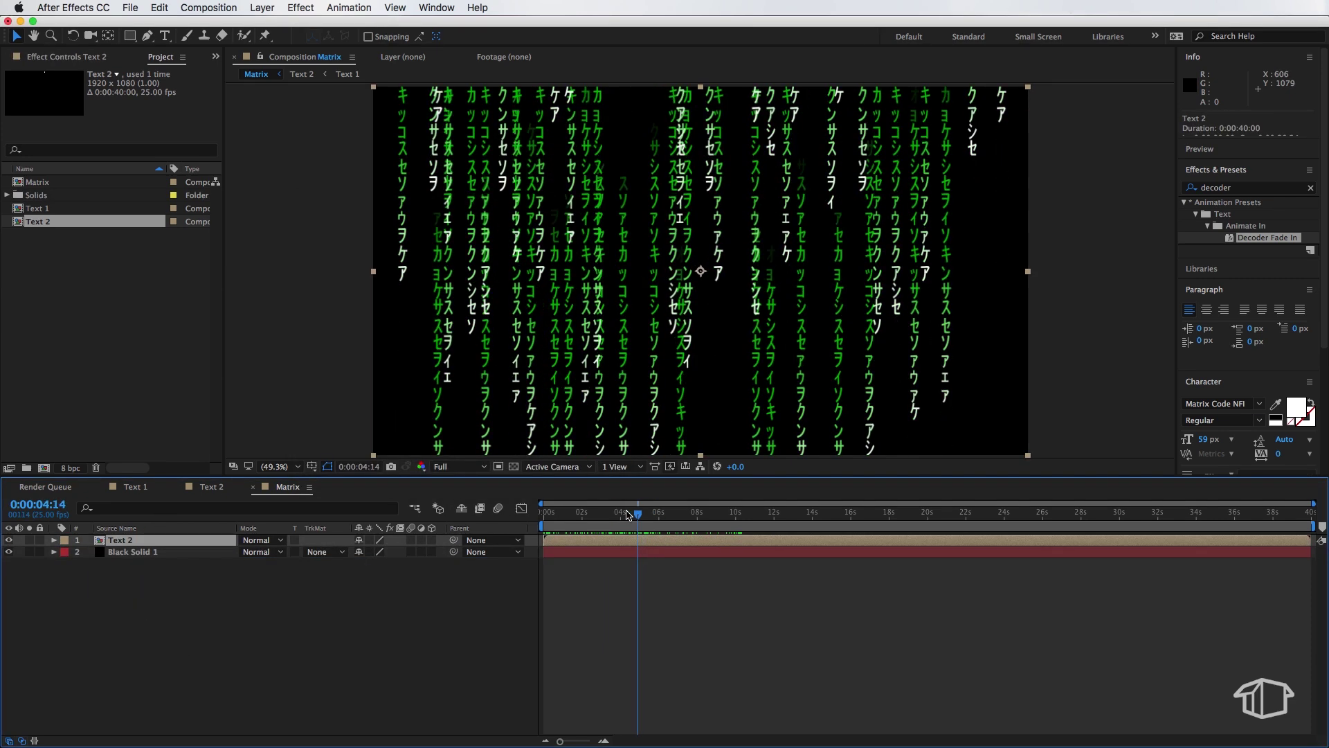
left_click_drag(653, 515, 765, 526)
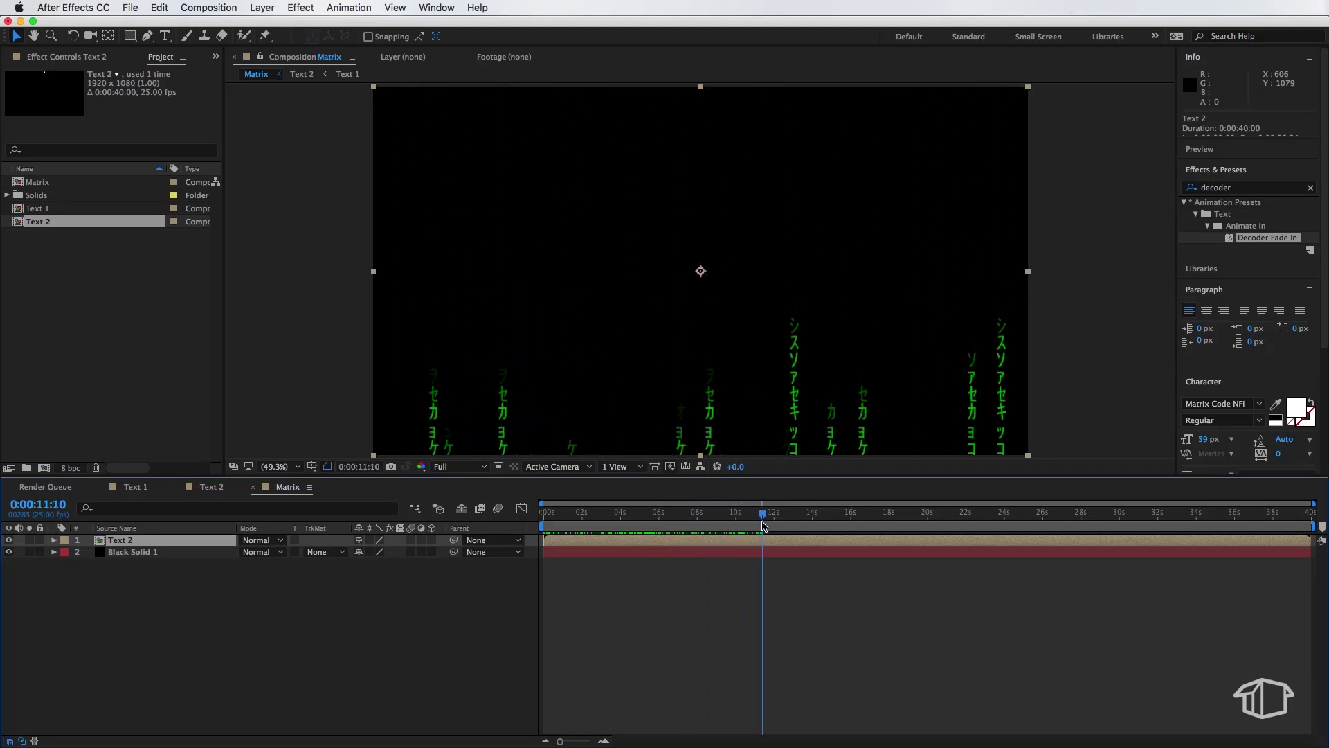
left_click(645, 295)
left_click(347, 309)
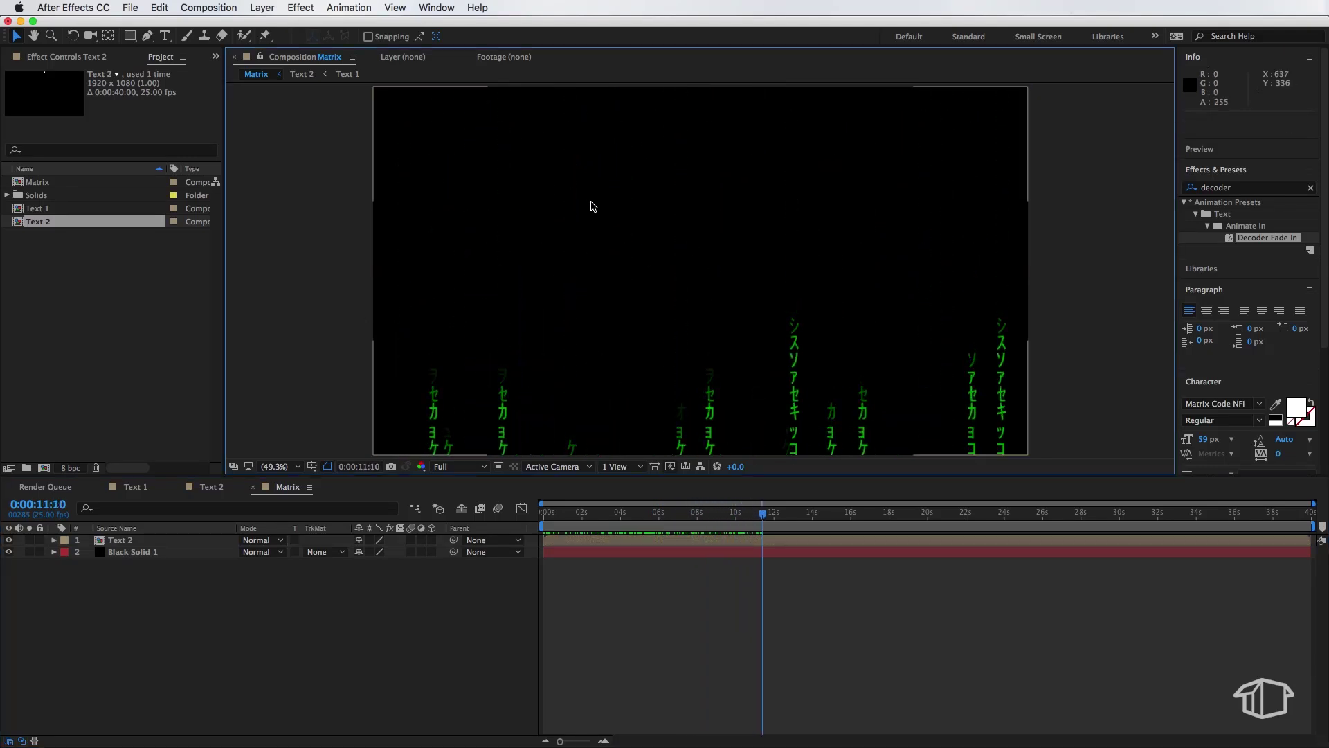
left_click_drag(774, 517, 738, 523)
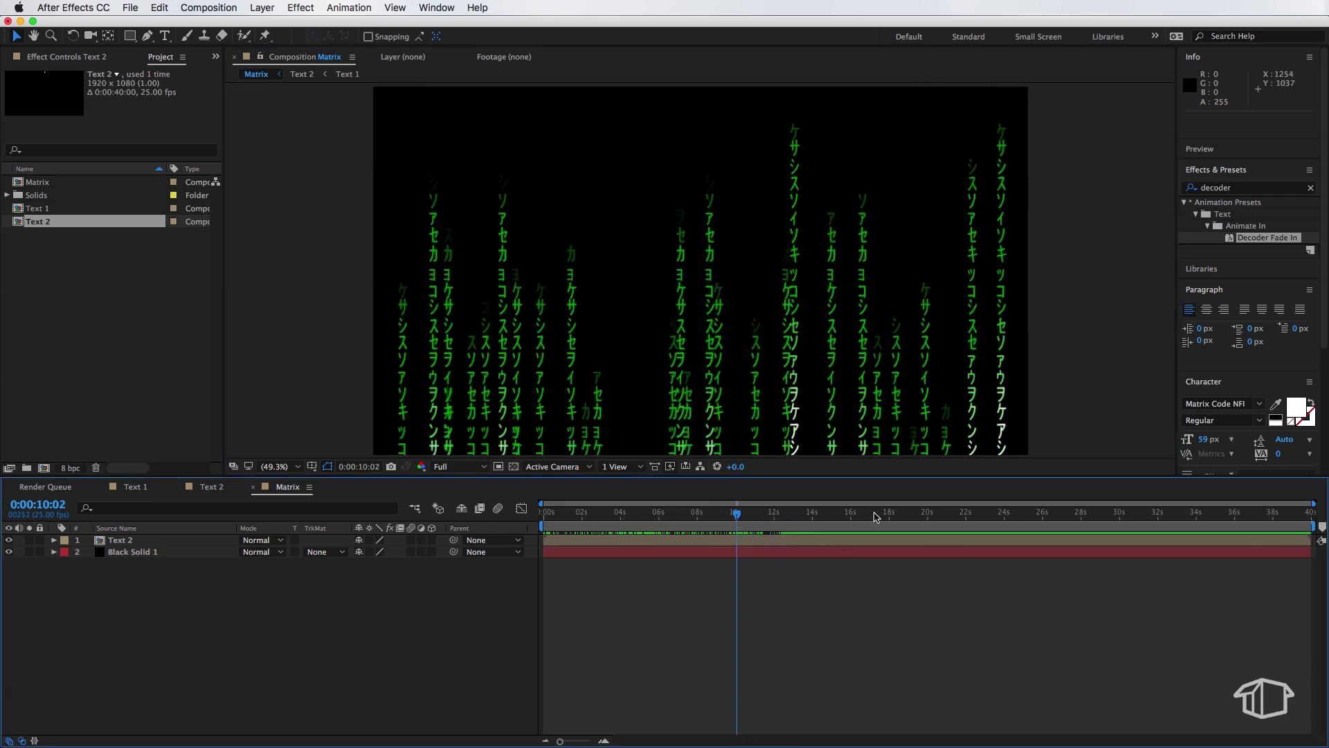
left_click_drag(43, 209, 134, 539)
left_click_drag(568, 542, 710, 545)
left_click_drag(689, 354, 665, 216)
left_click_drag(706, 296, 669, 297)
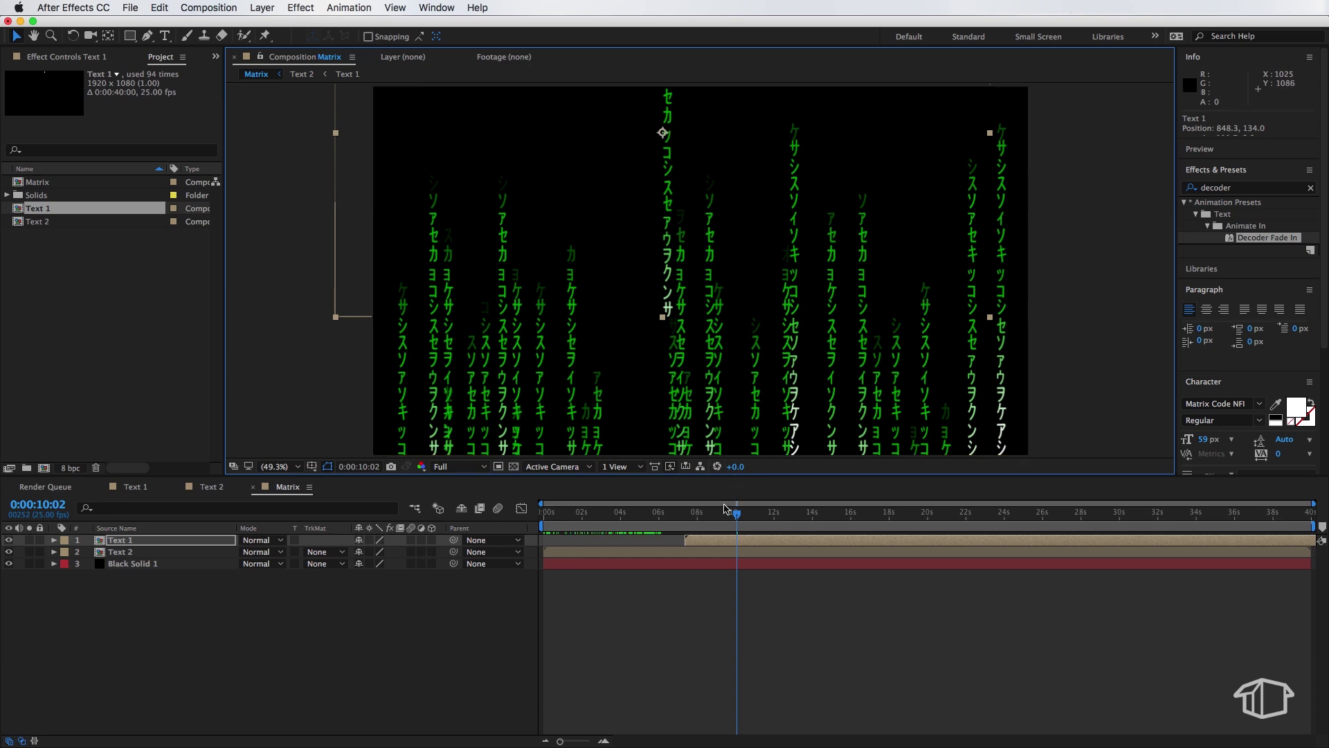
Check the single column's fall against the rain and hide the Text 2 layer
left_click(703, 516)
left_click_drag(706, 520, 751, 517)
left_click(9, 553)
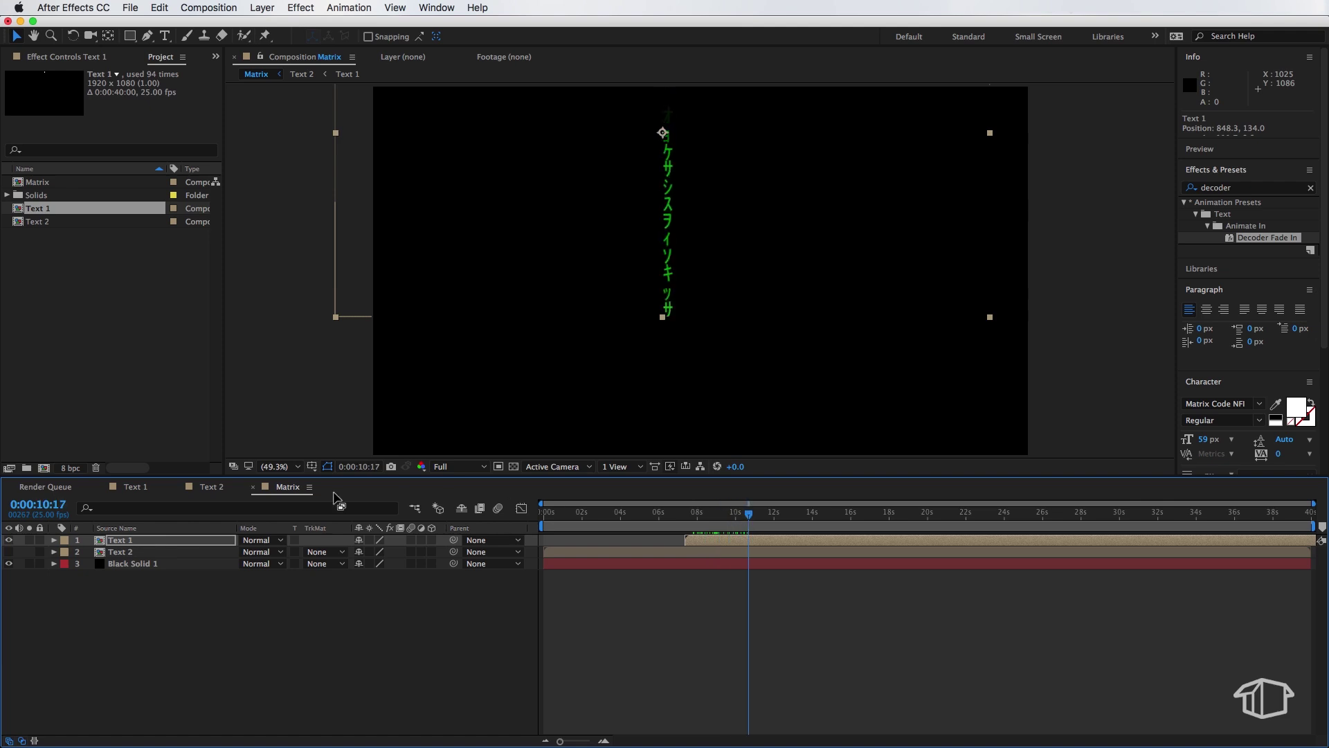
Copy the text layer "a" from Text 1 into Matrix, delay it by 0:00:07:09 and place it beneath the Text 1 layer
left_click(143, 486)
left_click_drag(561, 512, 543, 512)
scroll(581, 570, "down", 2)
left_click(567, 728)
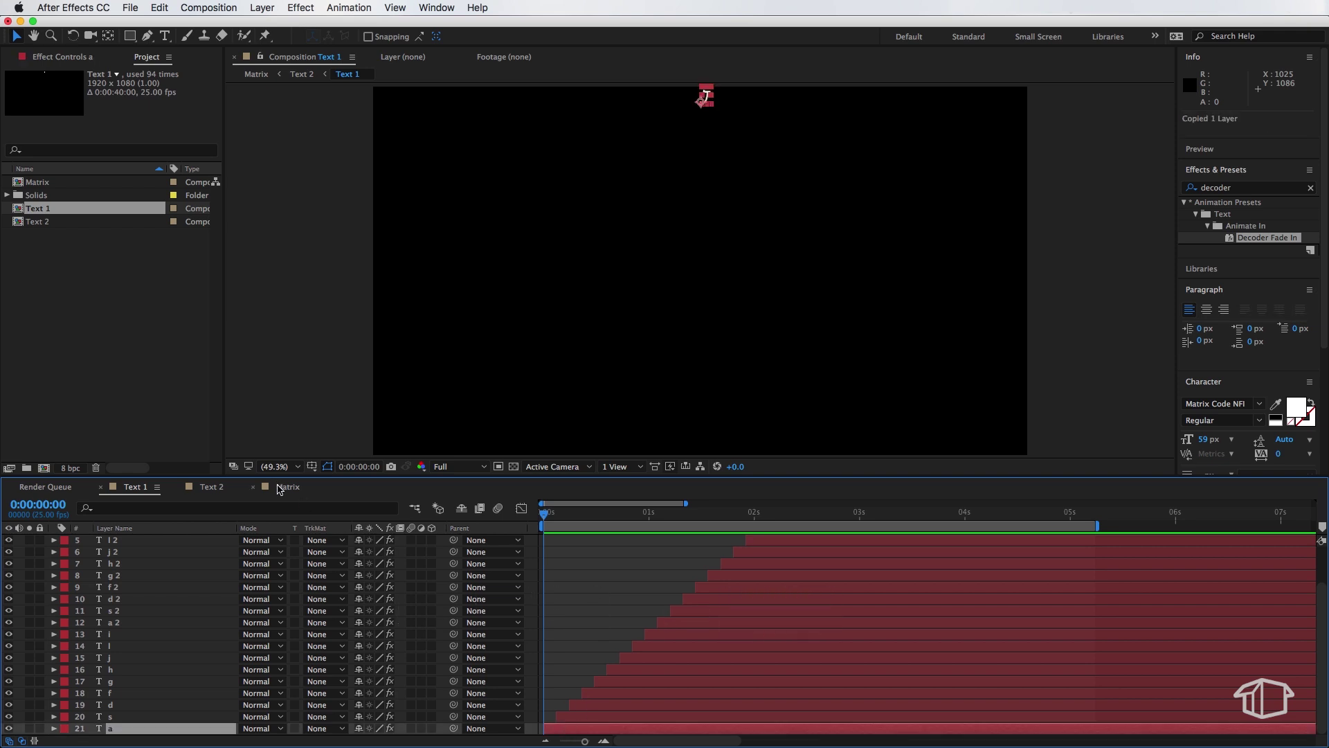
left_click(284, 487)
key("super+v")
left_click_drag(575, 547, 705, 544)
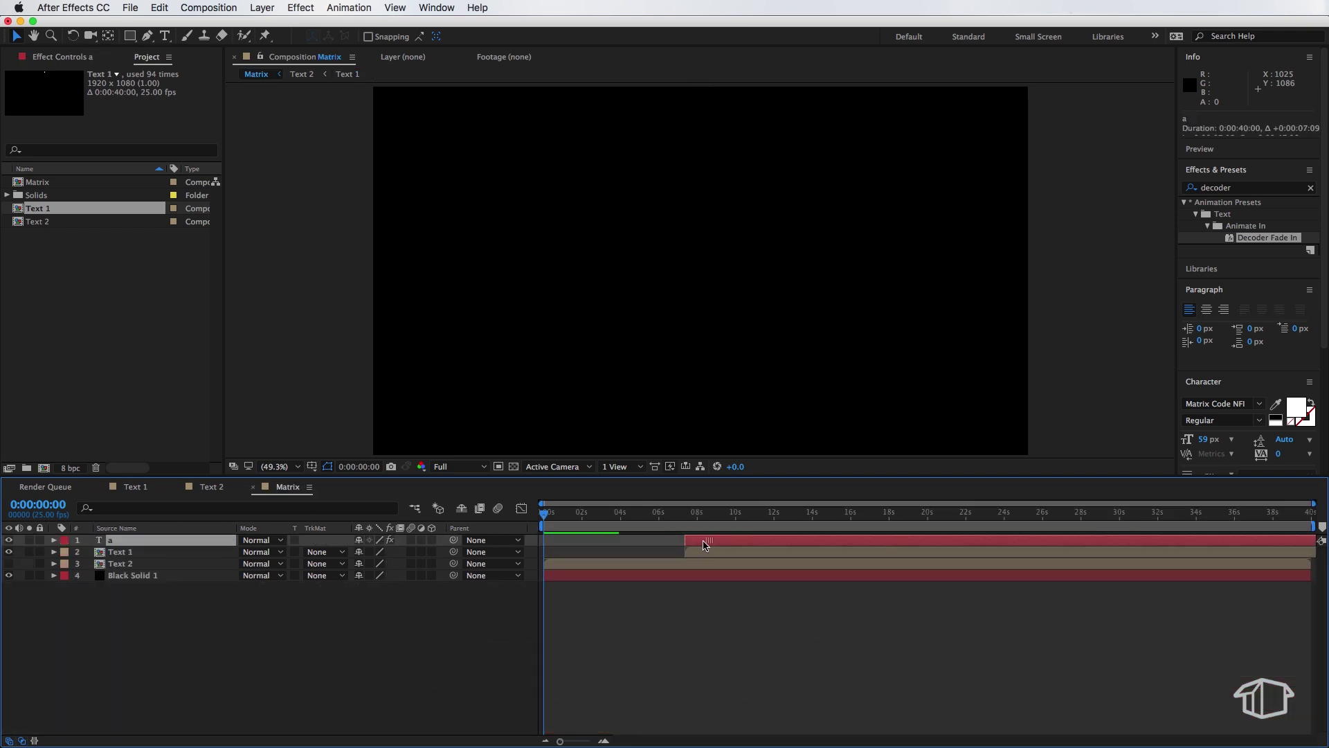
left_click_drag(180, 548, 165, 560)
Place the "a" character directly below the code column and shift the layer's start to about 10 seconds, checking it in playback
left_click(689, 515)
left_click_drag(690, 514, 701, 515)
left_click_drag(697, 247, 641, 264)
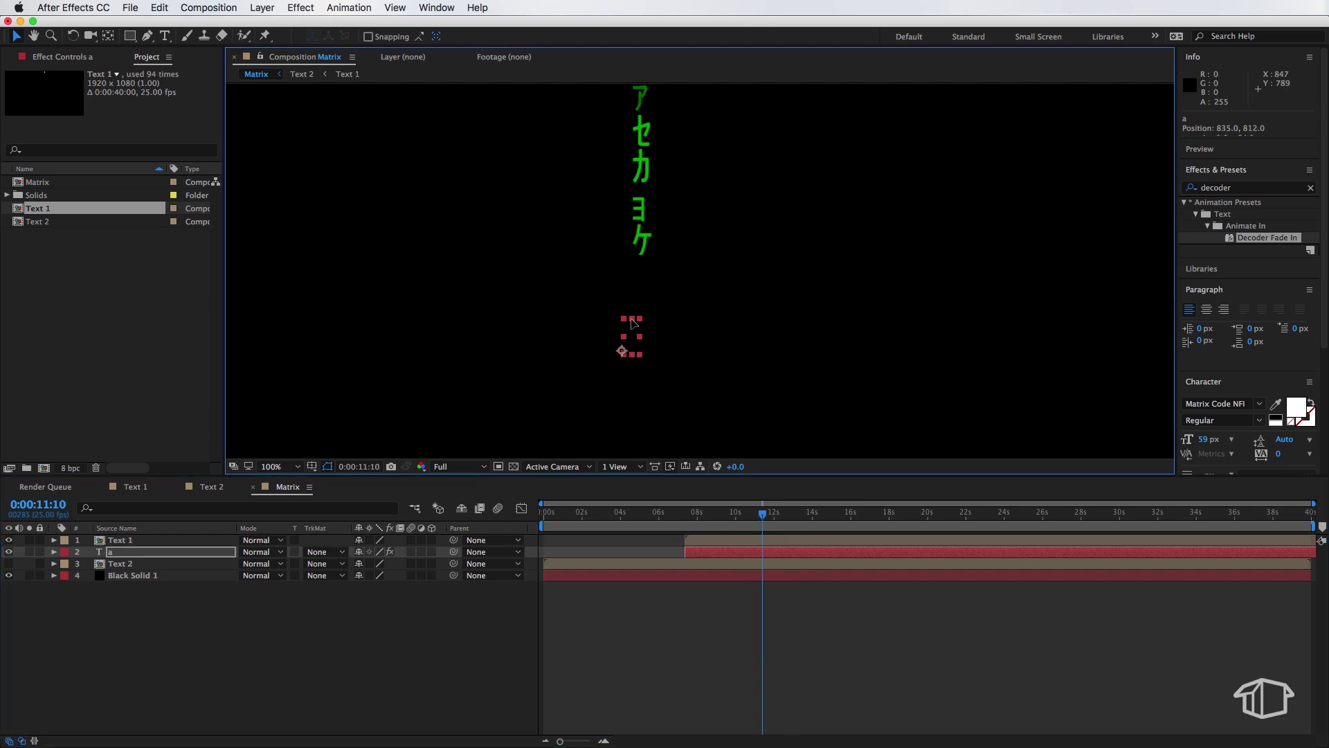
left_click_drag(731, 516, 748, 554)
left_click(748, 515)
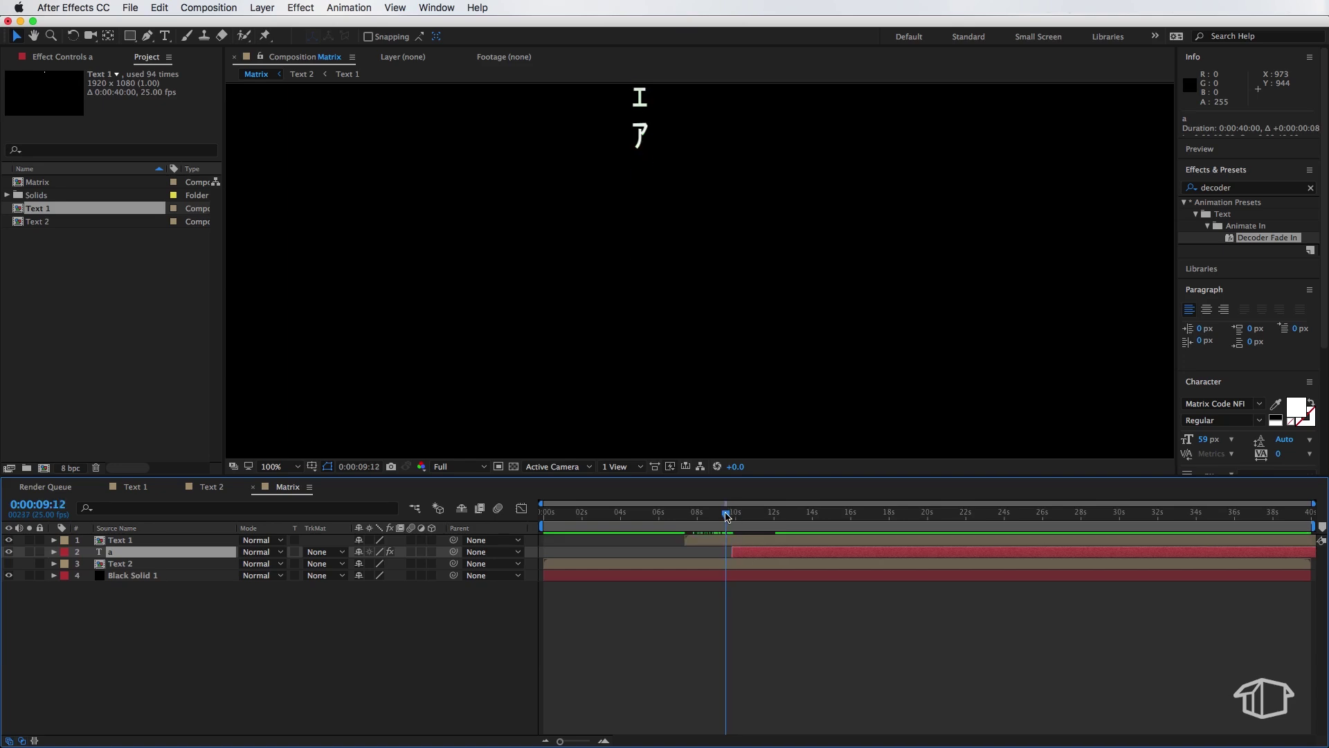
key("space")
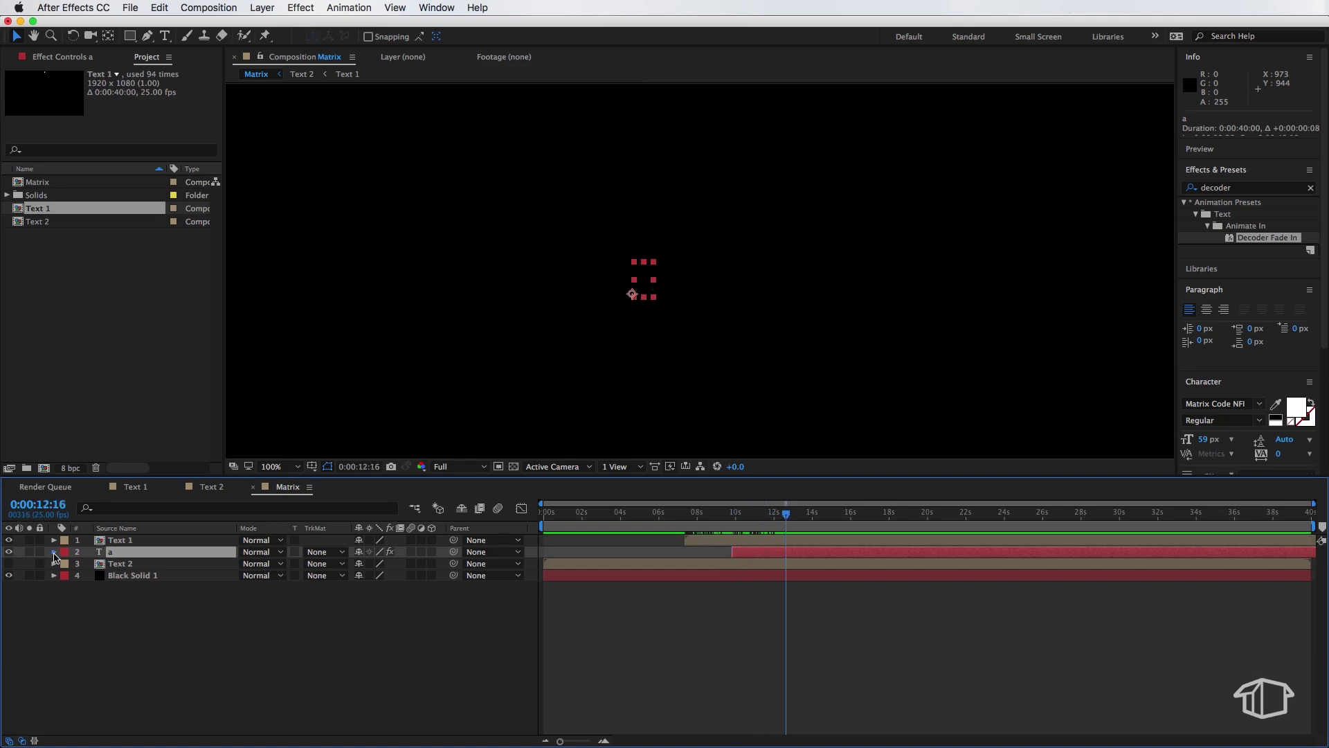
Move the ending Start keyframe of layer "a"'s Range Selector 1 earlier to about 0:00:11:12 and check the decoding in playback
left_click(54, 552)
left_click(66, 576)
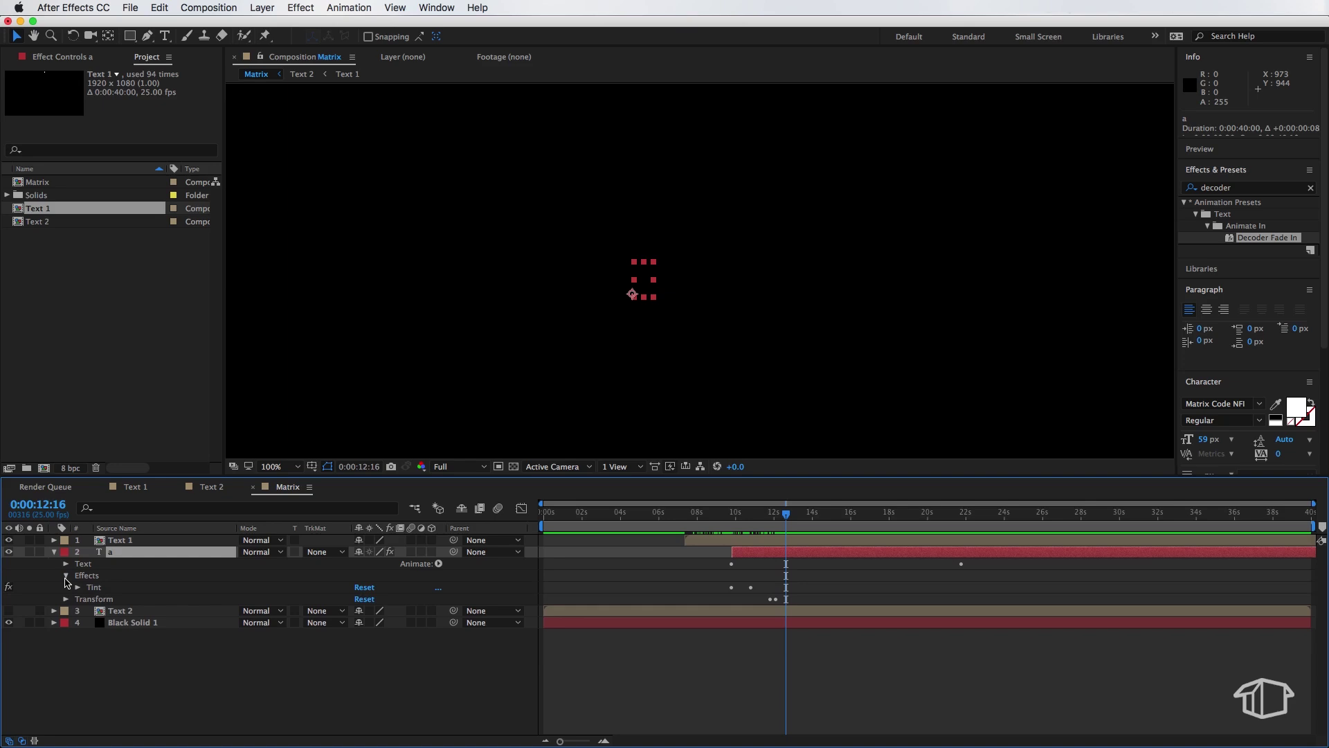
left_click(66, 564)
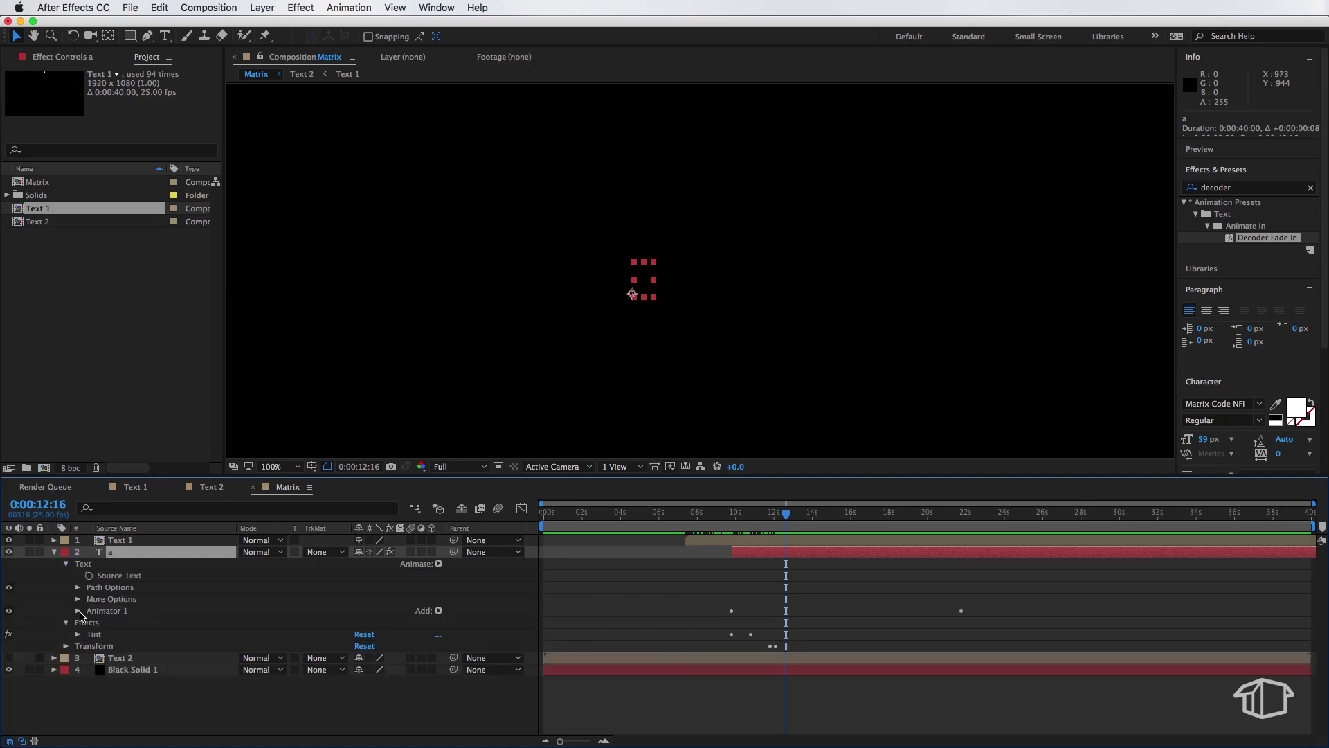
left_click(77, 611)
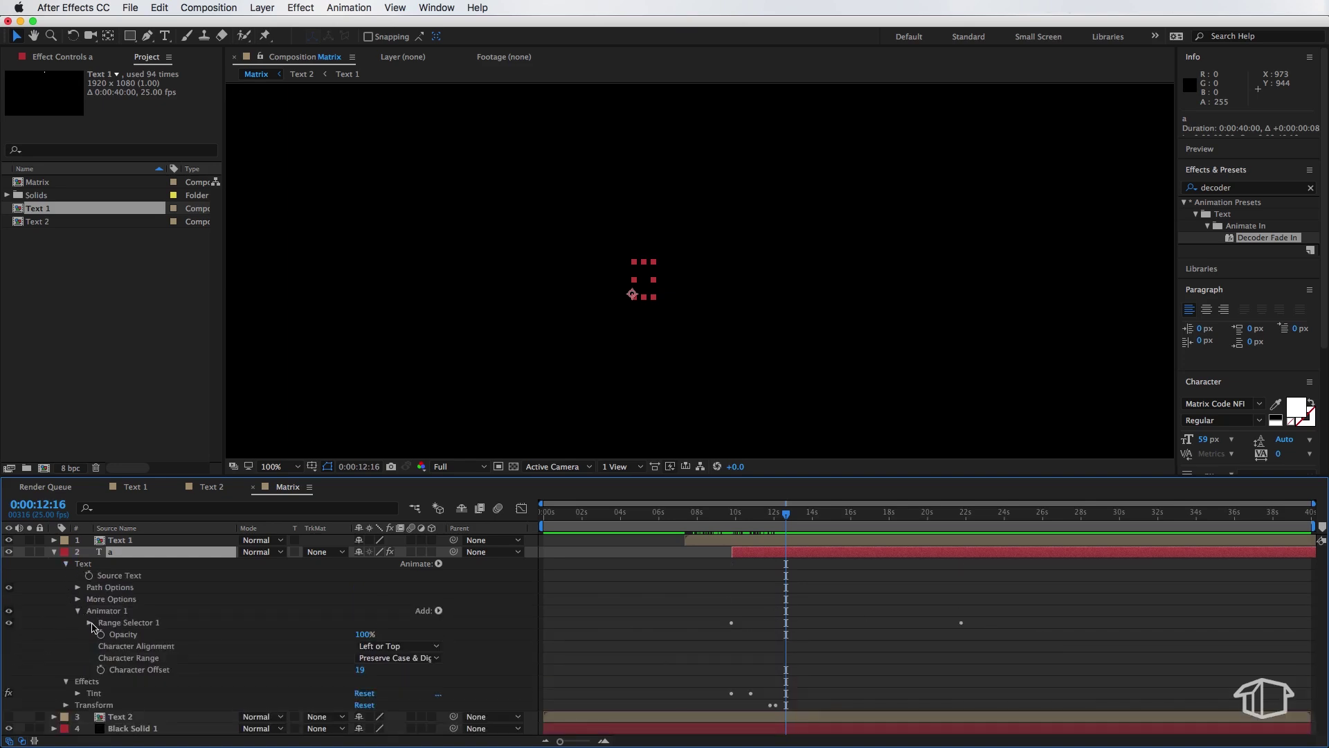
left_click(90, 623)
left_click_drag(1015, 623, 677, 669)
left_click_drag(965, 637, 761, 645)
left_click(730, 516)
mouse_move(731, 516)
left_mouse_down()
mouse_move(779, 521)
mouse_move(728, 526)
left_mouse_up()
key("space")
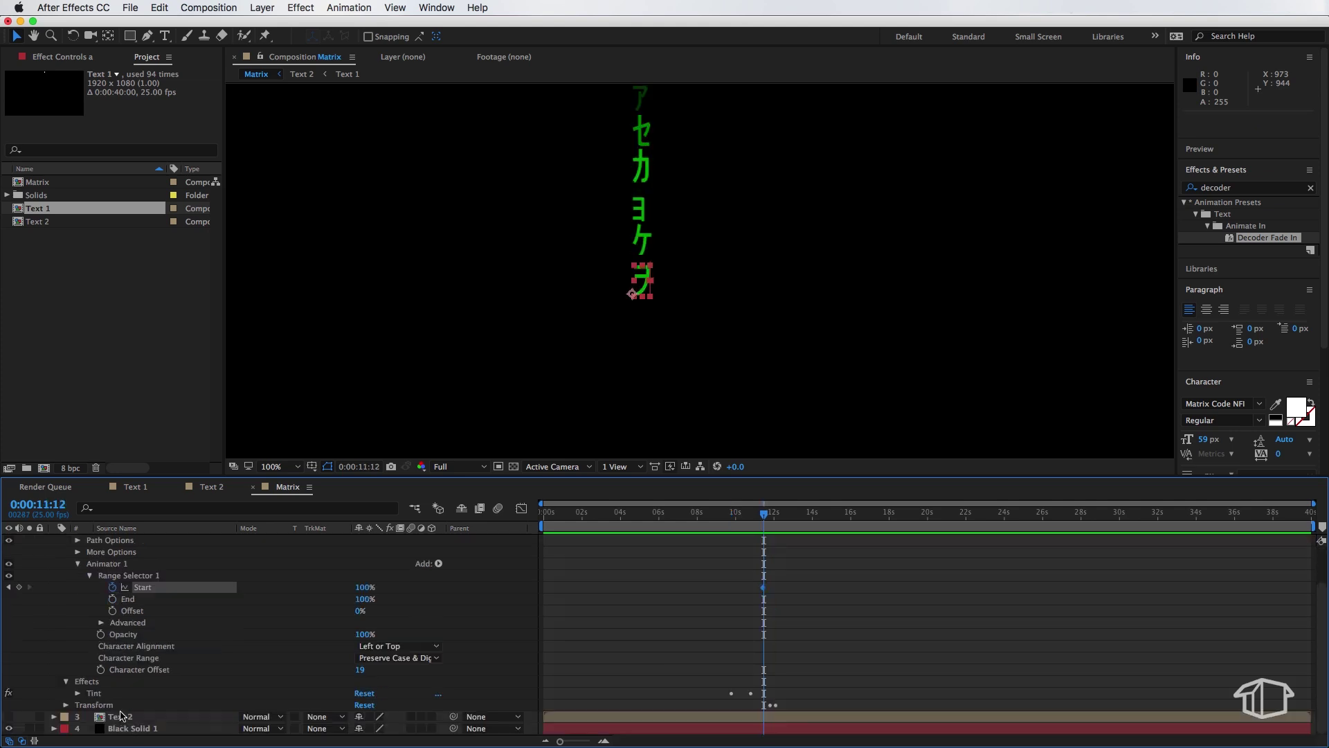
Remove the opacity keyframes from the "a" text layer, keeping its opacity at 100%
left_click(117, 717)
left_click(67, 707)
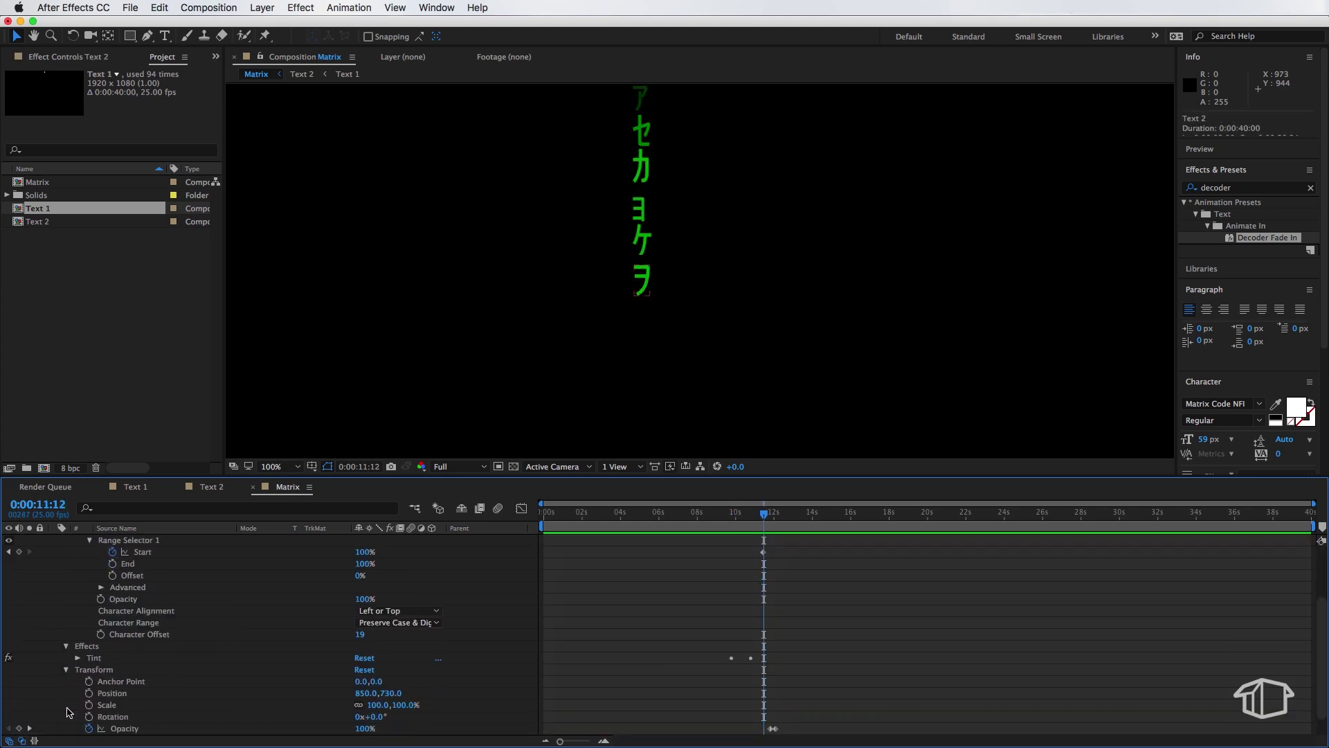
left_click(90, 729)
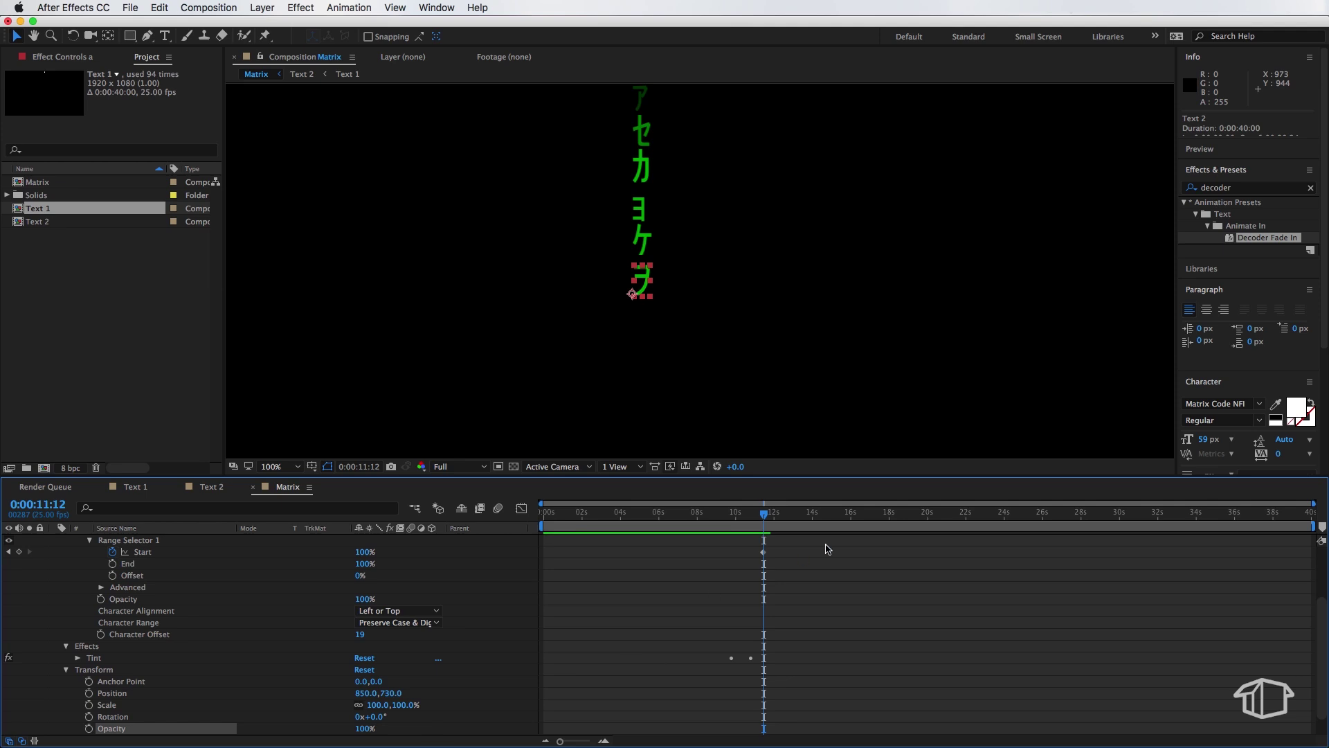
Replace the character in the "a" text layer with a capital M and check it after the column has faded
mouse_move(751, 515)
left_mouse_down()
mouse_move(723, 516)
mouse_move(786, 515)
mouse_move(755, 518)
mouse_move(775, 519)
left_mouse_up()
scroll(792, 635, "up", 3)
double_click(784, 552)
double_click(643, 286)
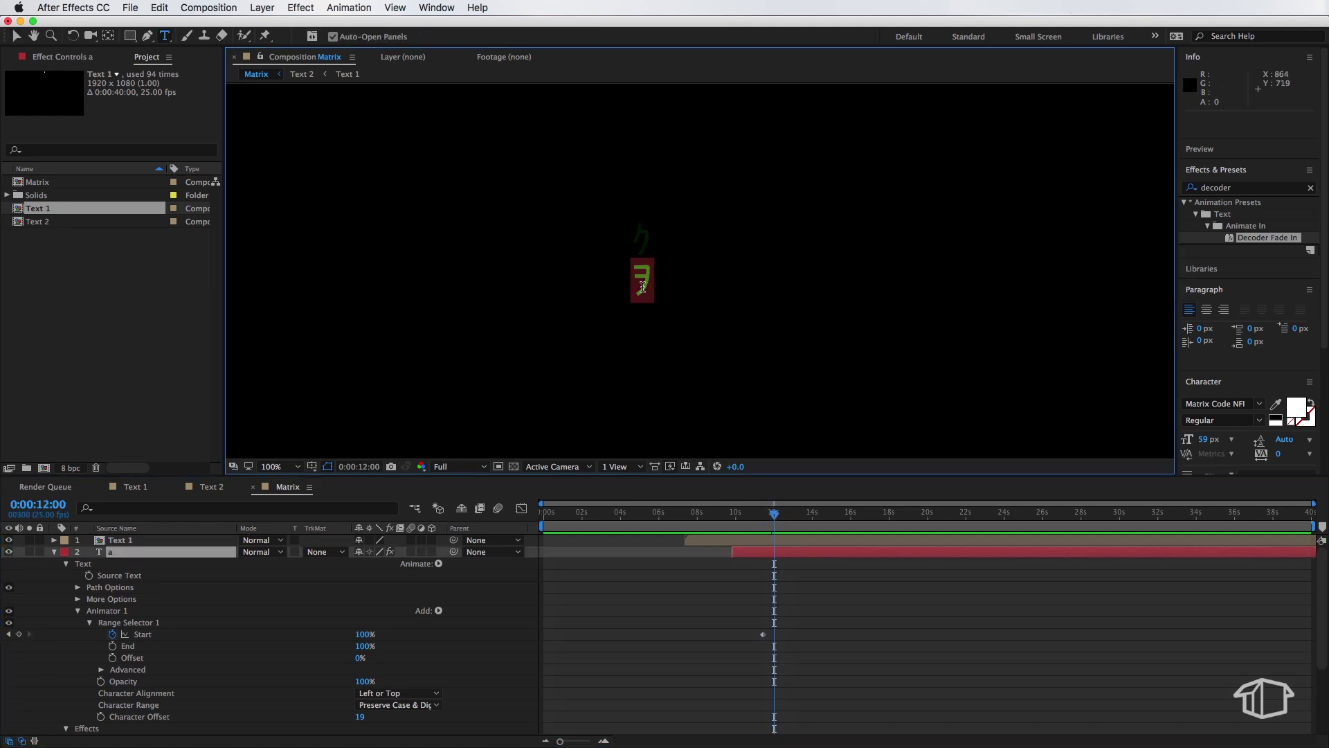
key("shift")
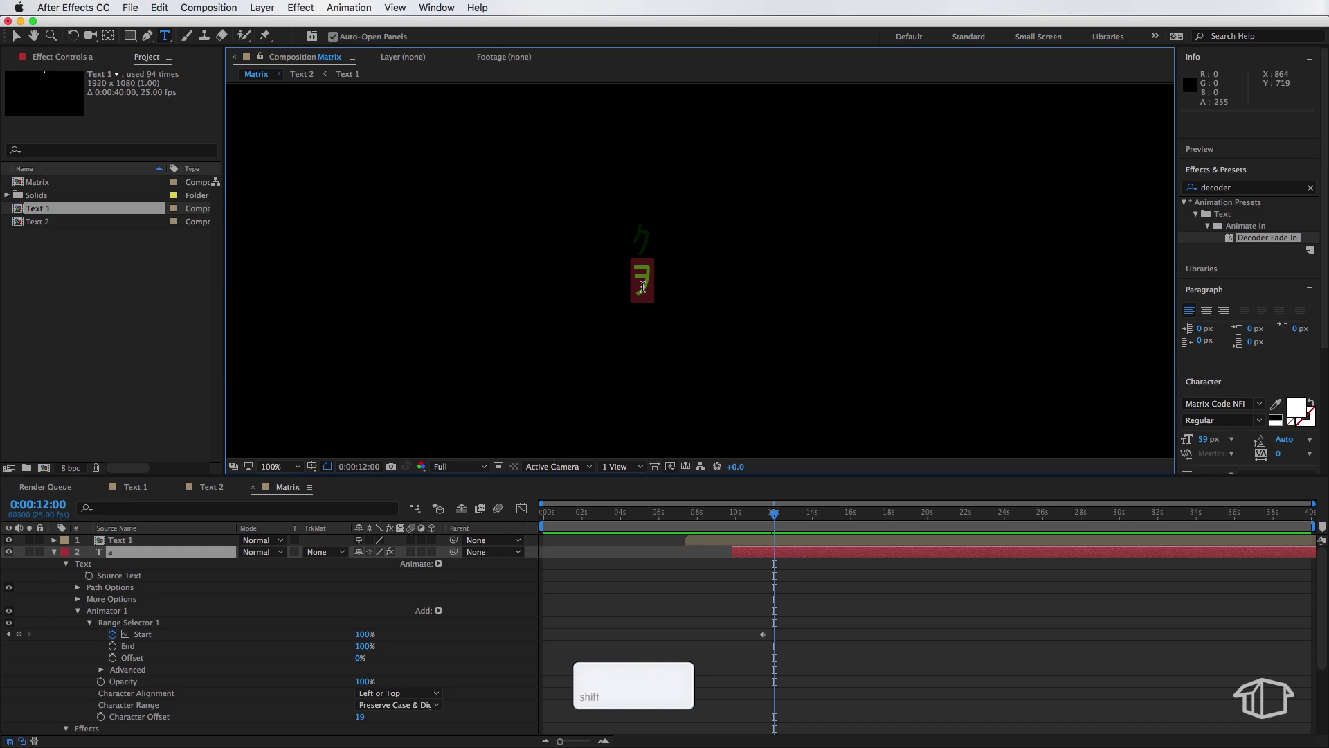
type("M")
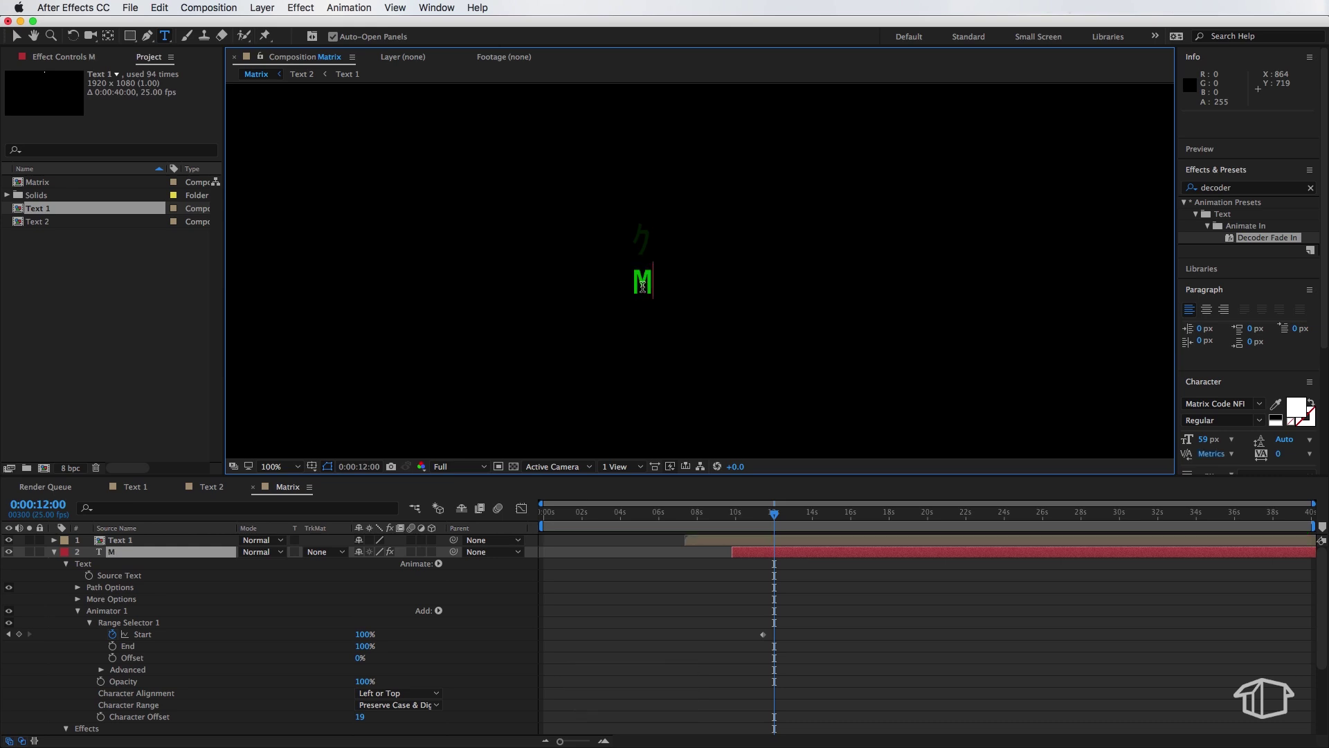
left_click(846, 594)
key("v")
mouse_move(777, 513)
left_mouse_down()
mouse_move(791, 515)
mouse_move(717, 519)
mouse_move(794, 528)
left_mouse_up()
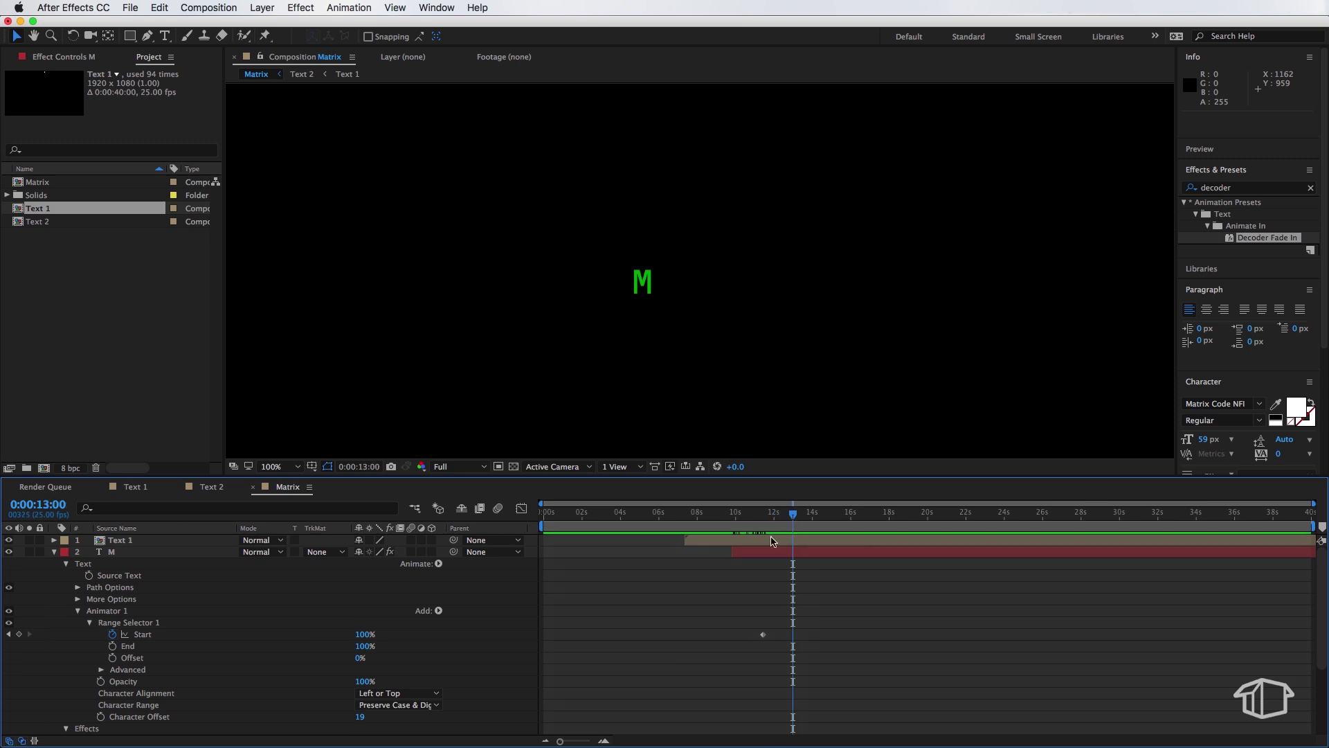
Duplicate the Text 1 and M layers together and stack both copies above the originals
left_click(136, 541)
left_click(69, 552, "shift")
left_click(54, 553)
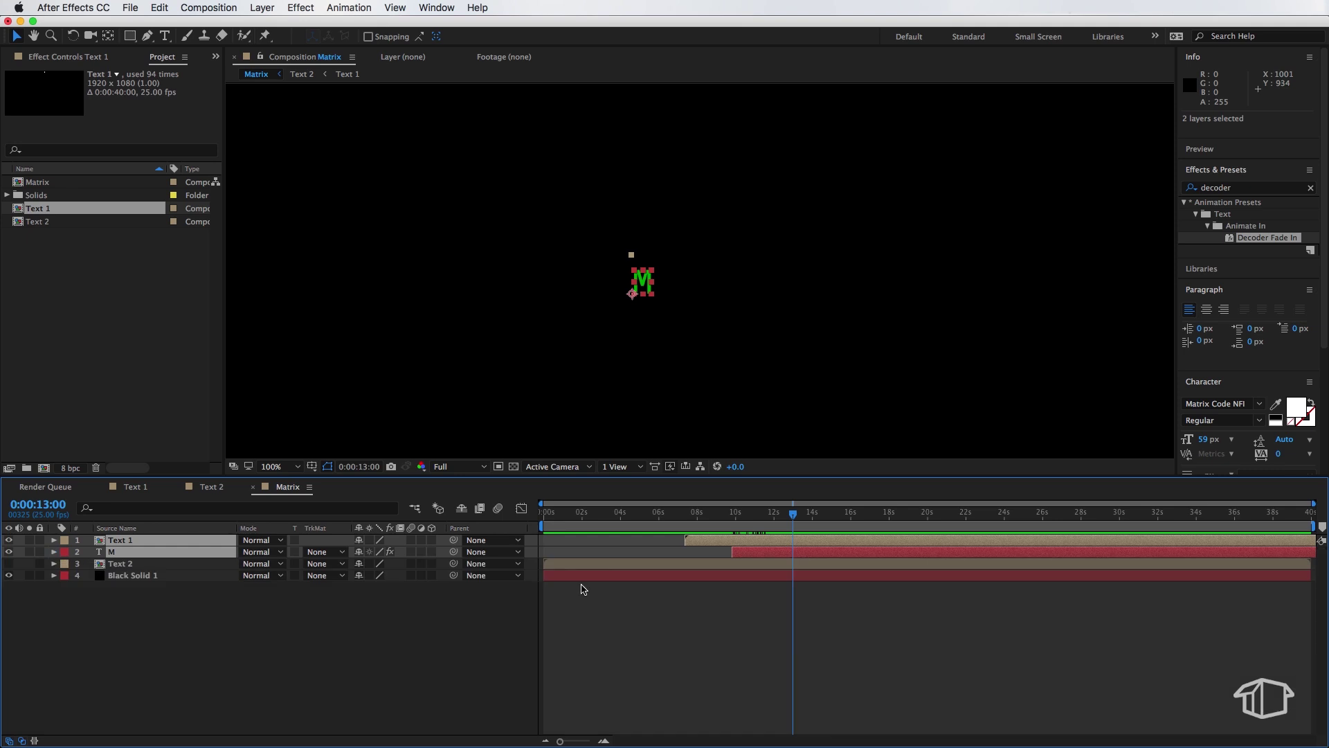
key("super+d")
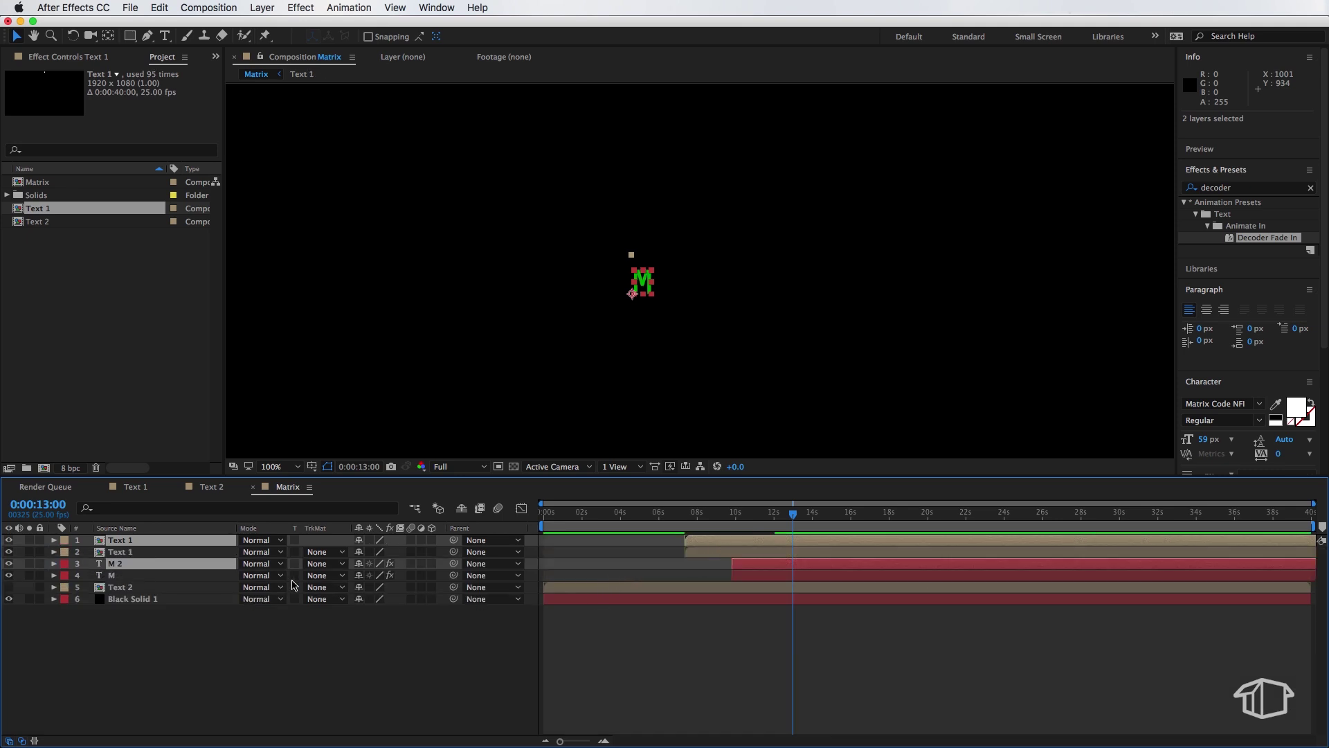
left_click_drag(139, 568, 137, 551)
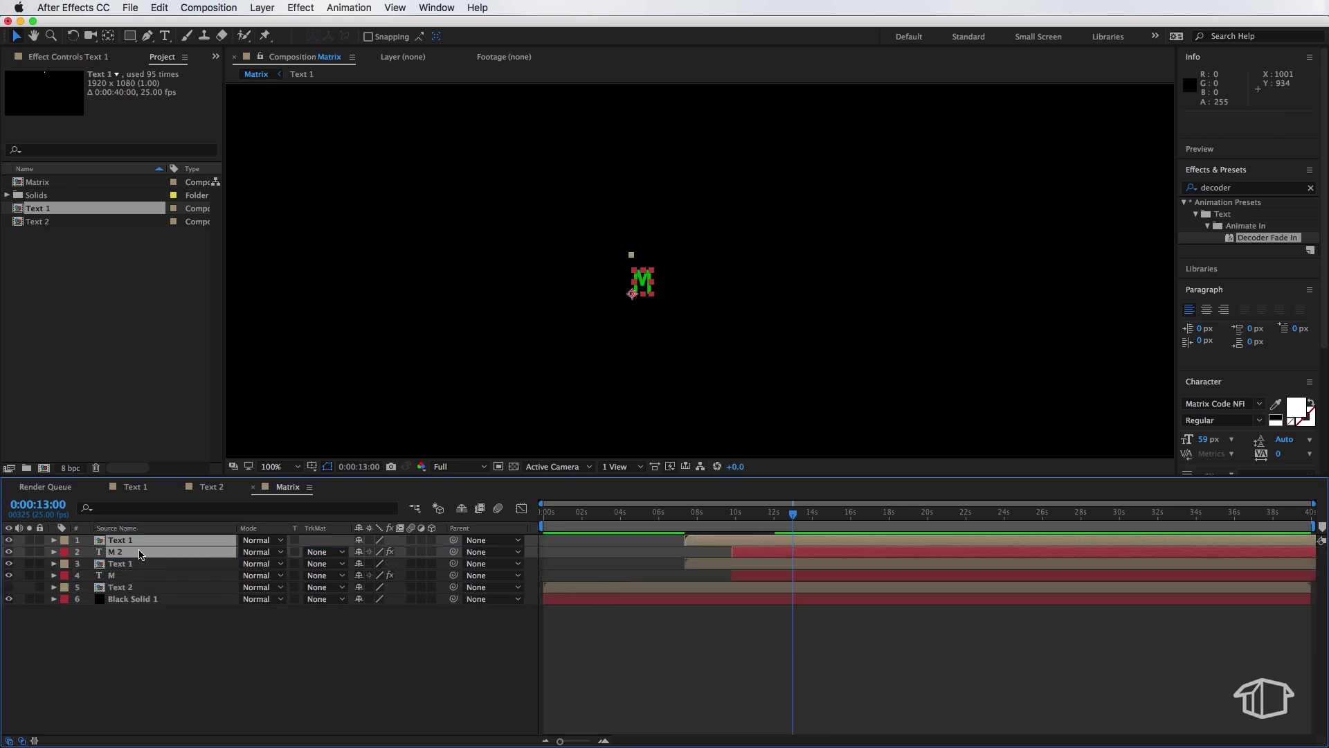
Delay the copied column and M so the letter starts at 0:00:09:23, and shift both rightward, placing the letter at 887, 730
scroll(747, 554, "up", 3)
left_click_drag(797, 519, 796, 552)
left_click_drag(656, 278, 667, 285)
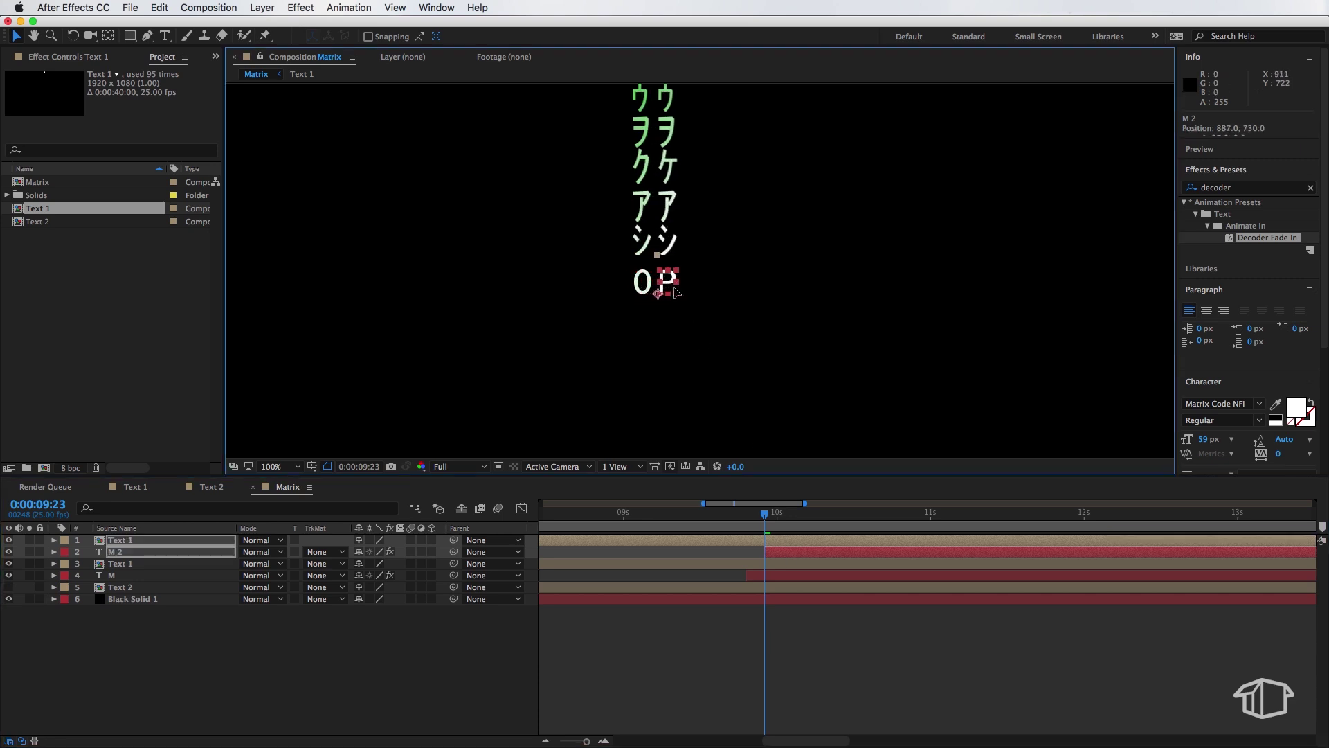
Change the second letter to A and scrub ahead to check it beside the M
double_click(667, 278)
type("A")
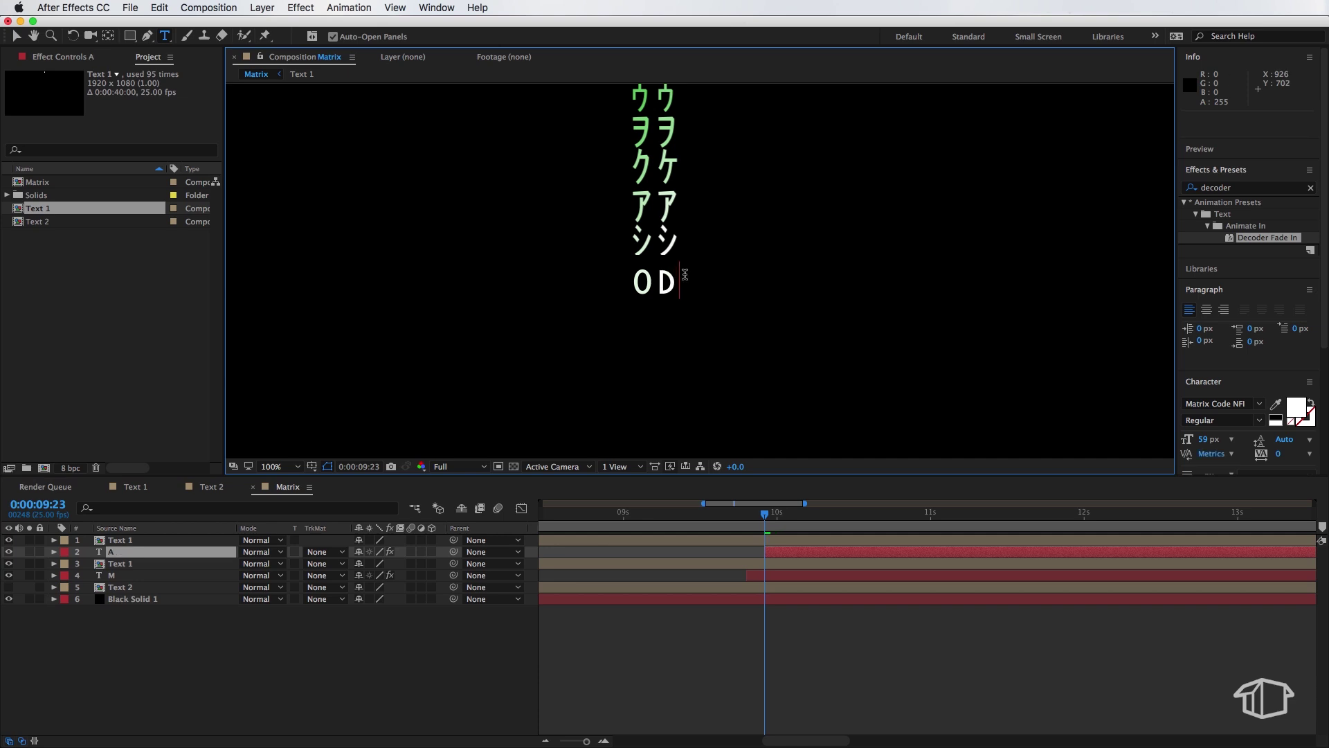
left_click(830, 631)
left_click_drag(773, 518, 1048, 512)
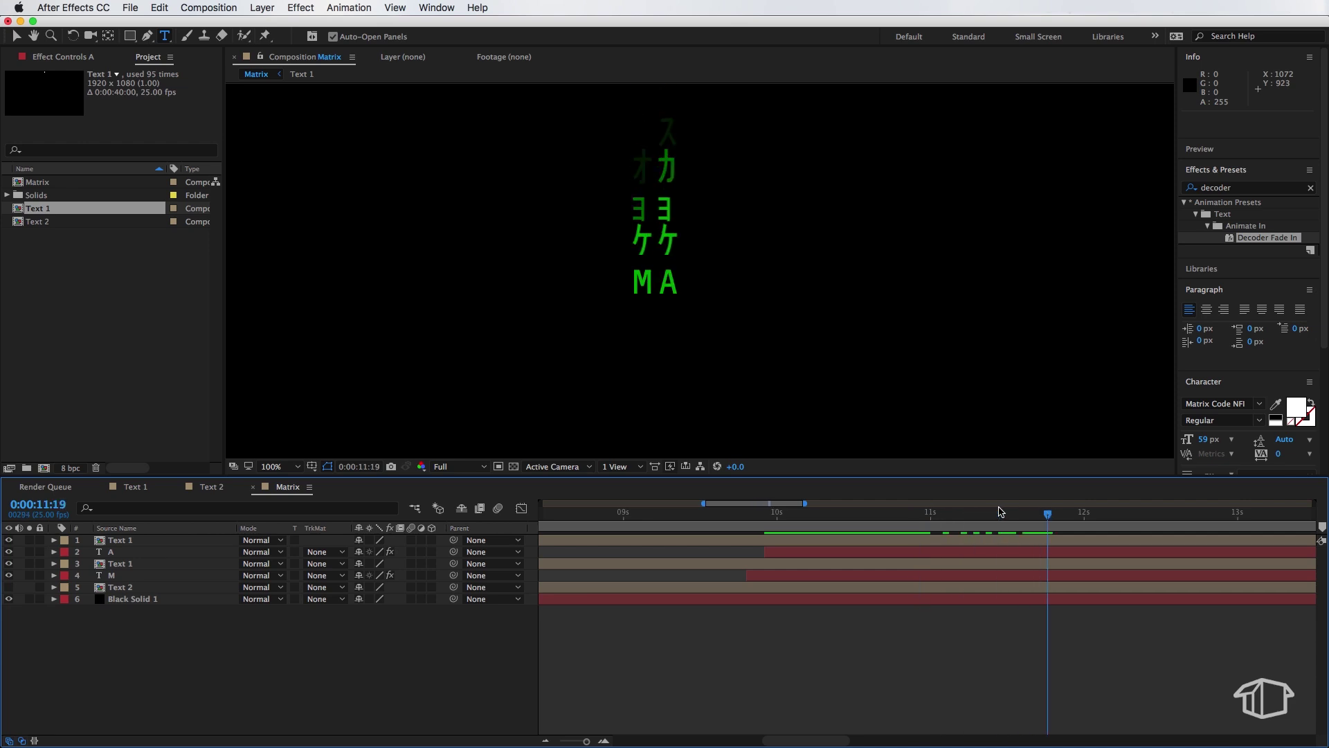
Duplicate the A layer with its Text 1 column and stack the two copies above the other layers
left_click(779, 541)
left_click(787, 553, "shift")
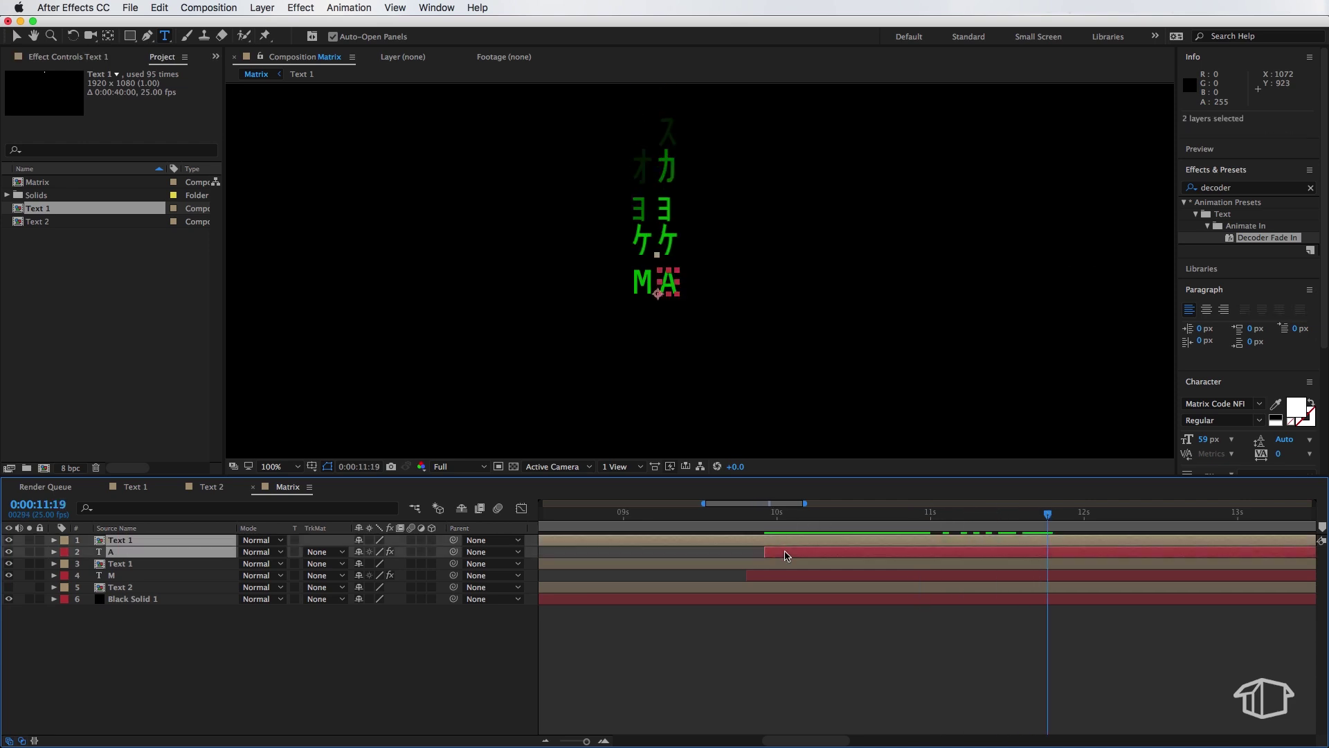
key("super+d")
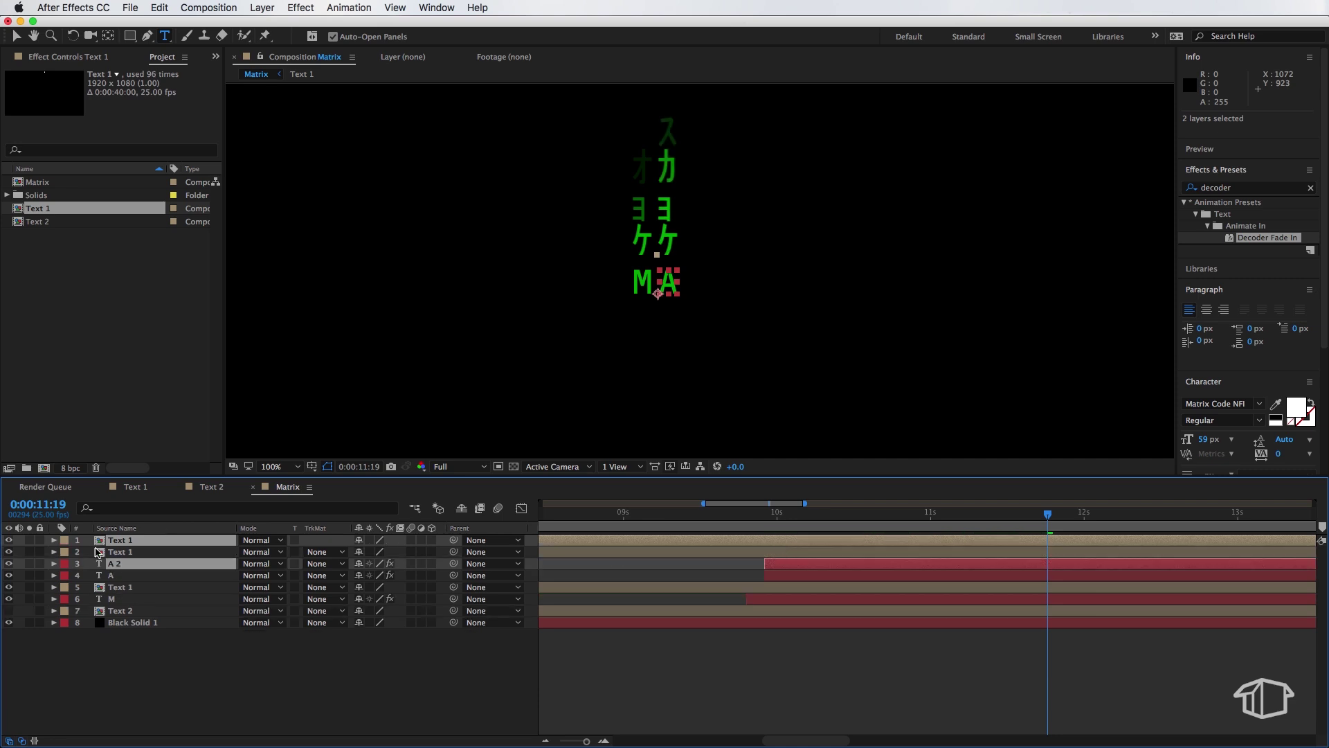
left_click_drag(117, 564, 116, 552)
Delay the third column and letter by 3 frames and shift them rightward, placing the letter at 925, 730
left_click(764, 514)
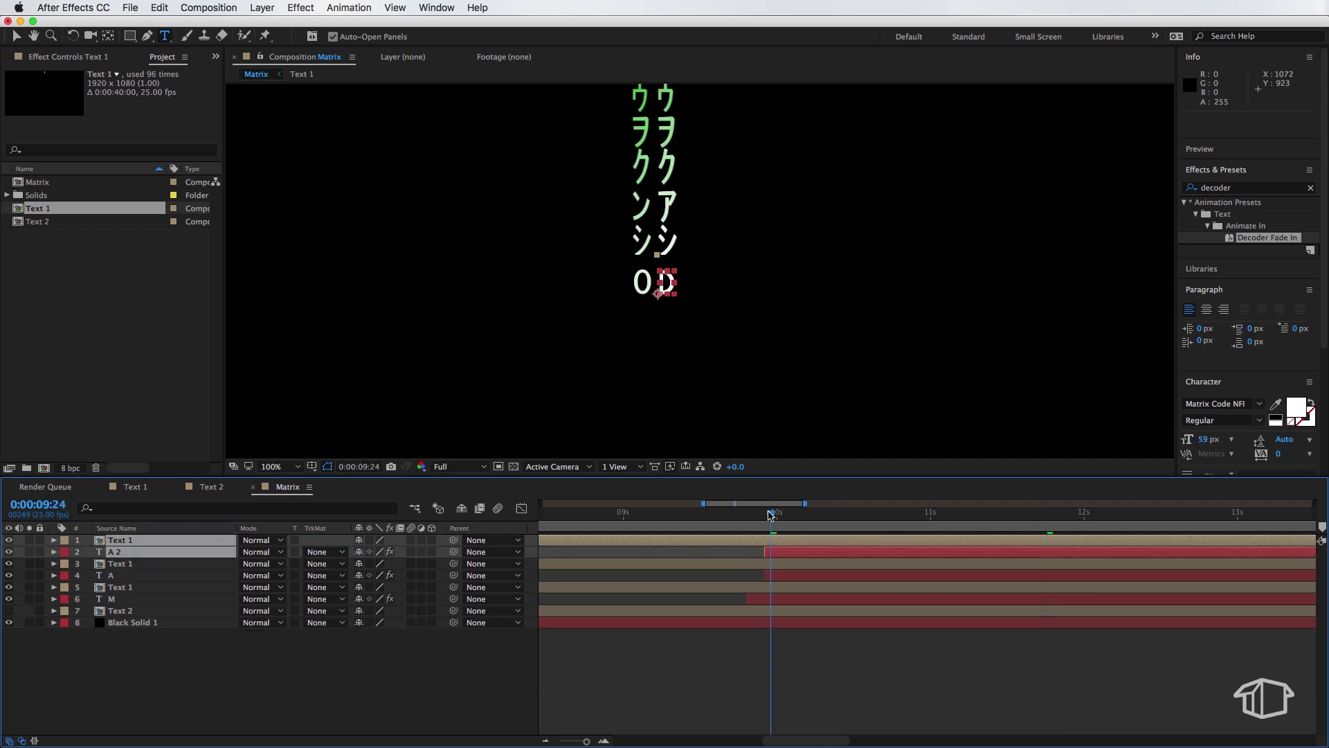
left_click_drag(767, 514, 811, 554)
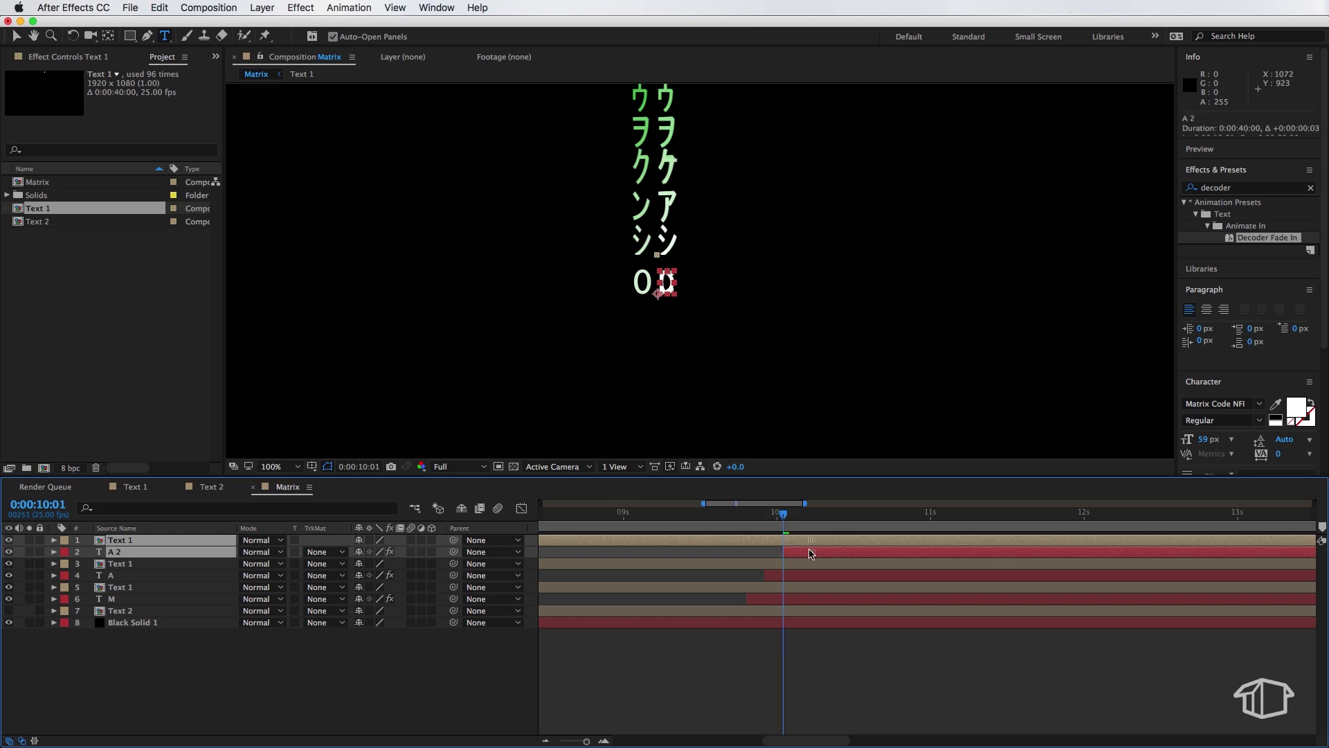
key("v")
left_click_drag(677, 283, 694, 284)
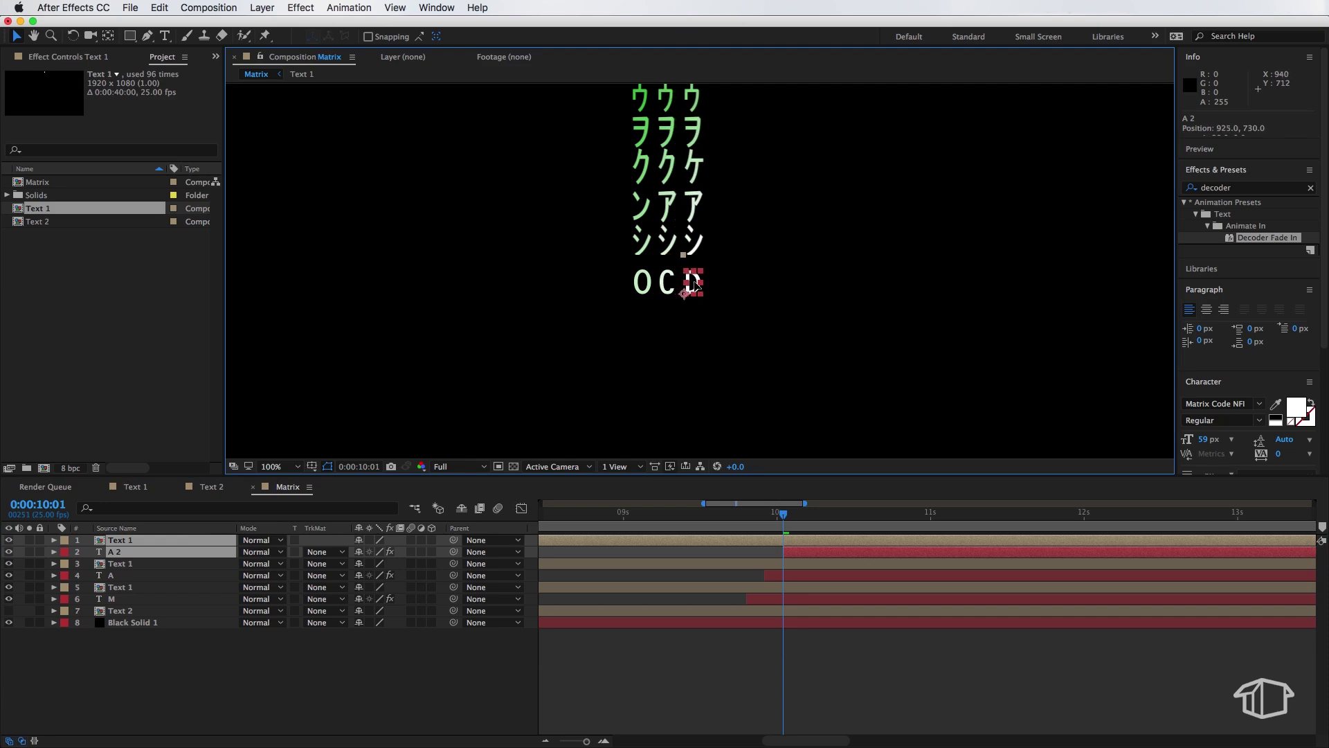
Change the third letter to T and scrub ahead to check it
double_click(697, 283)
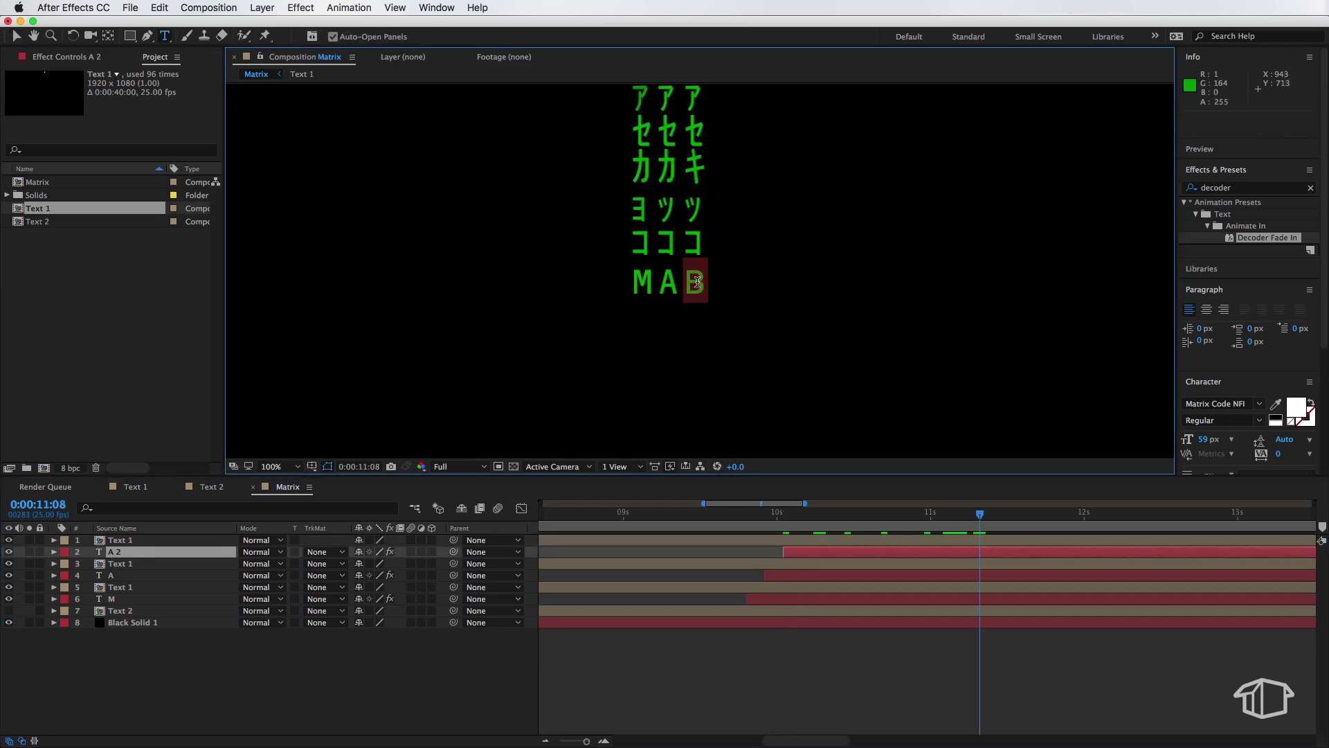
type("T")
left_click_drag(993, 514, 1023, 514)
key("v")
Duplicate all six M, A, T and Text 1 column layers and group the copies above the originals
left_click(848, 540, "shift")
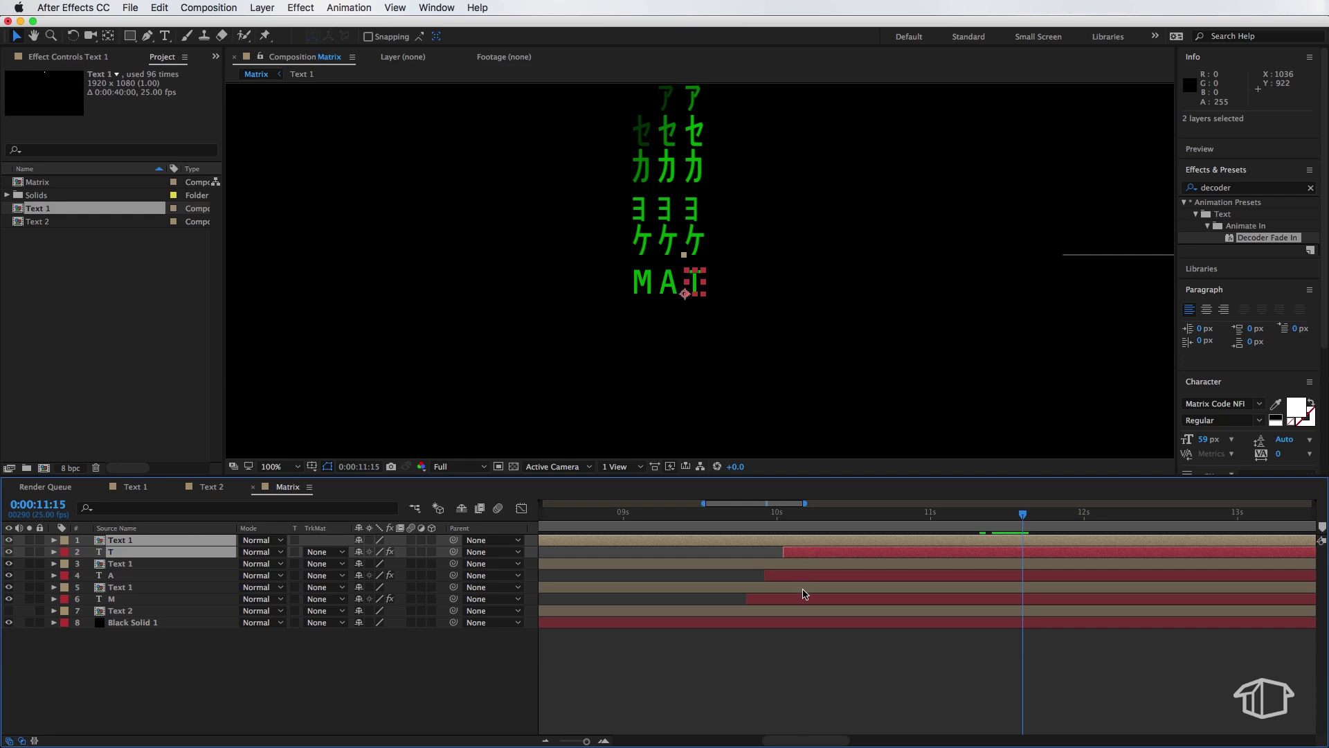
left_click(791, 604, "shift")
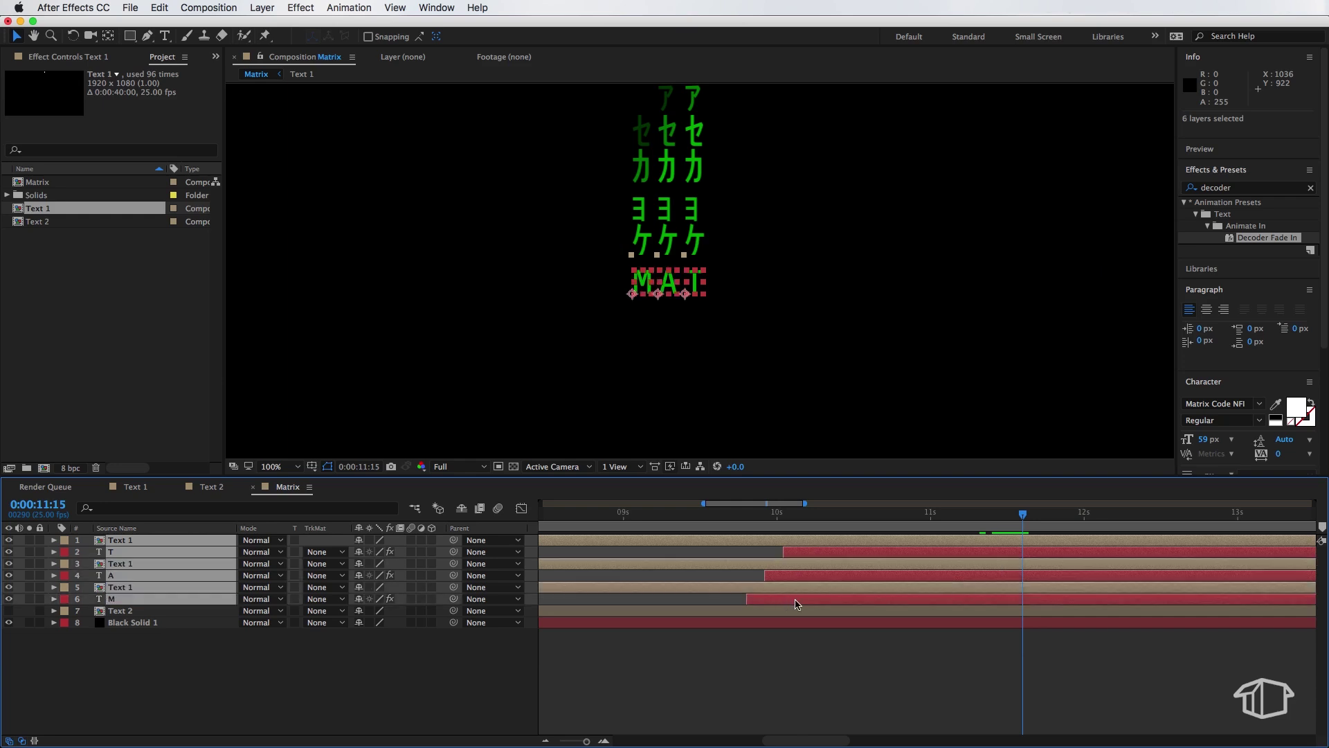
key("super+d")
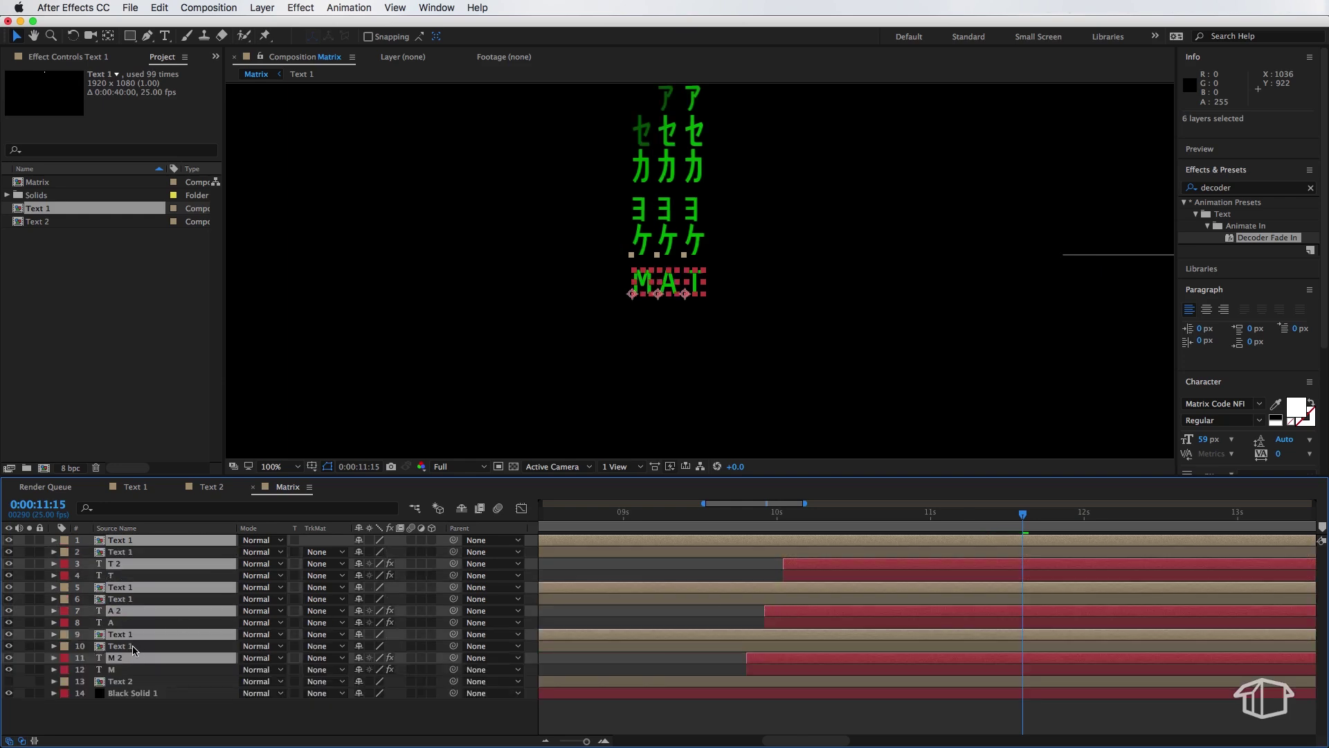
left_click_drag(122, 638, 132, 552)
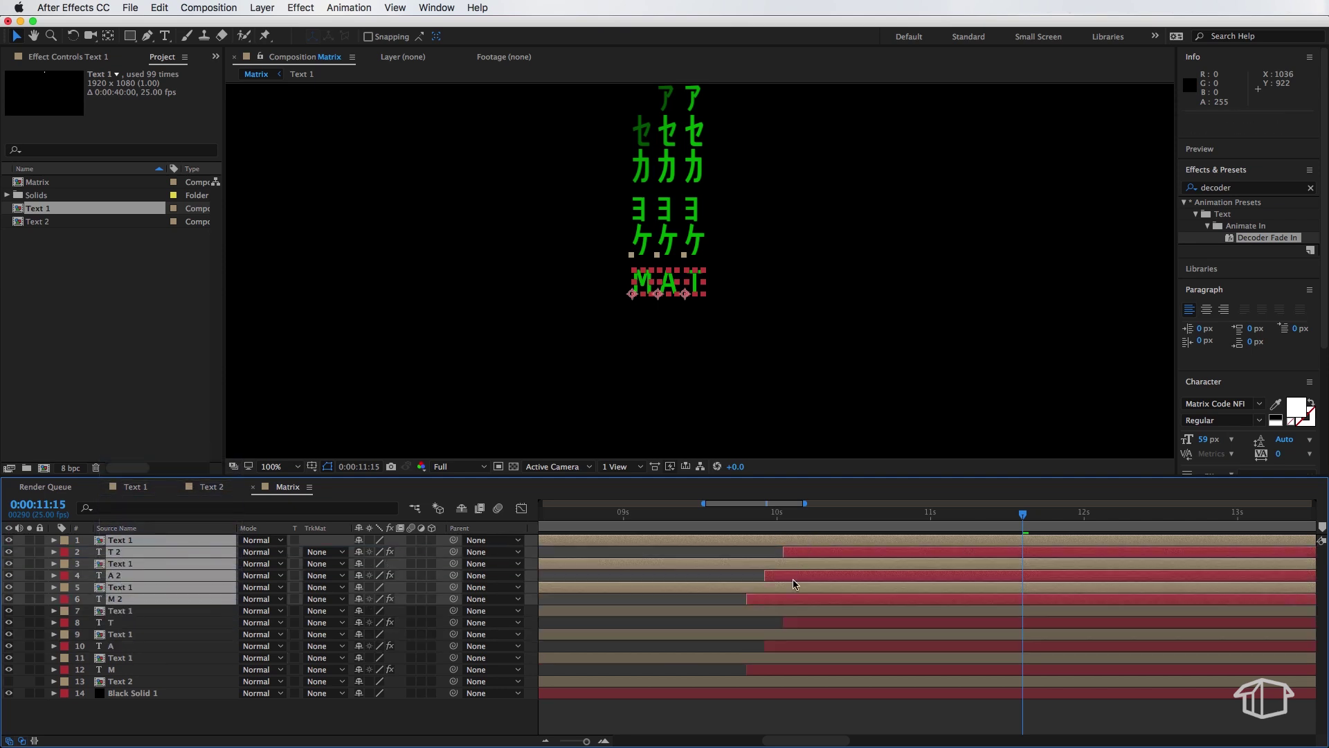
Delay the six copied layers by 9 frames and shift them to the right of MAT, placing the copied A at 1004, 730
left_click(791, 521)
left_click_drag(788, 522, 801, 524)
left_click_drag(802, 600, 862, 601)
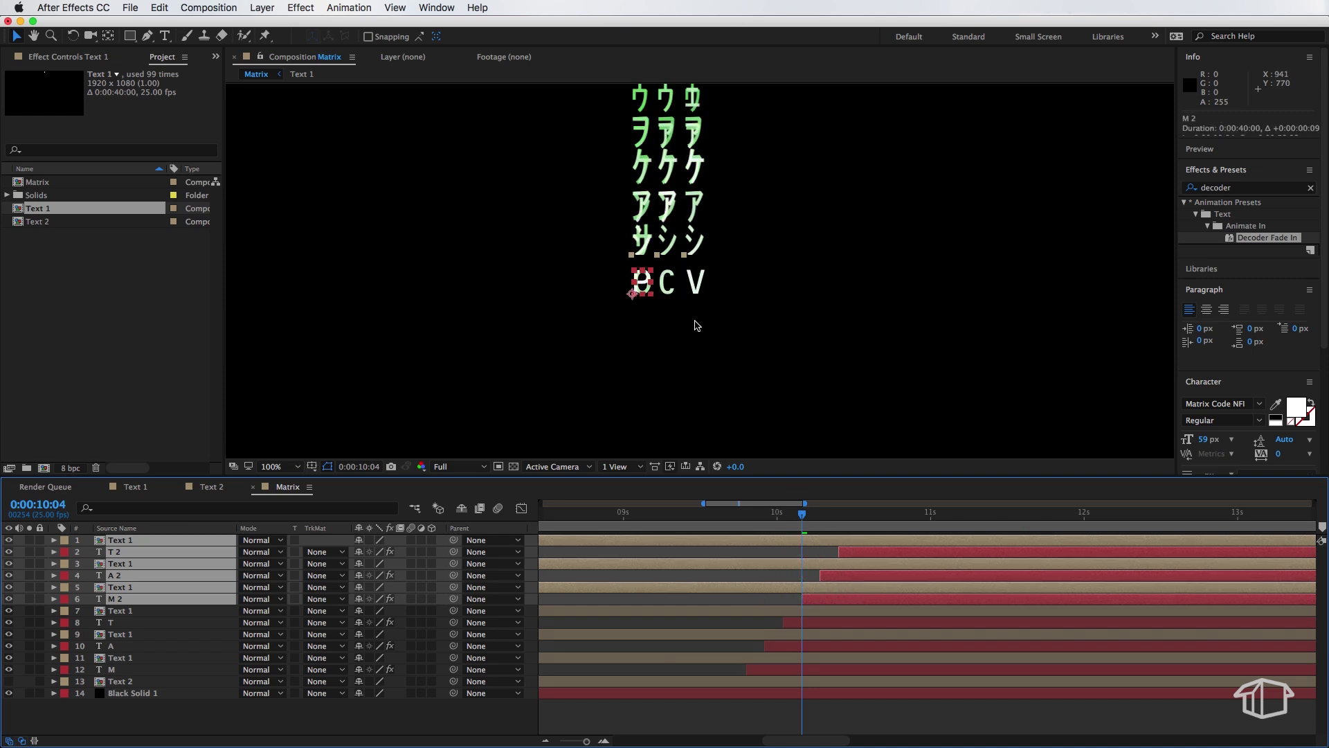
left_click_drag(816, 516, 1000, 523)
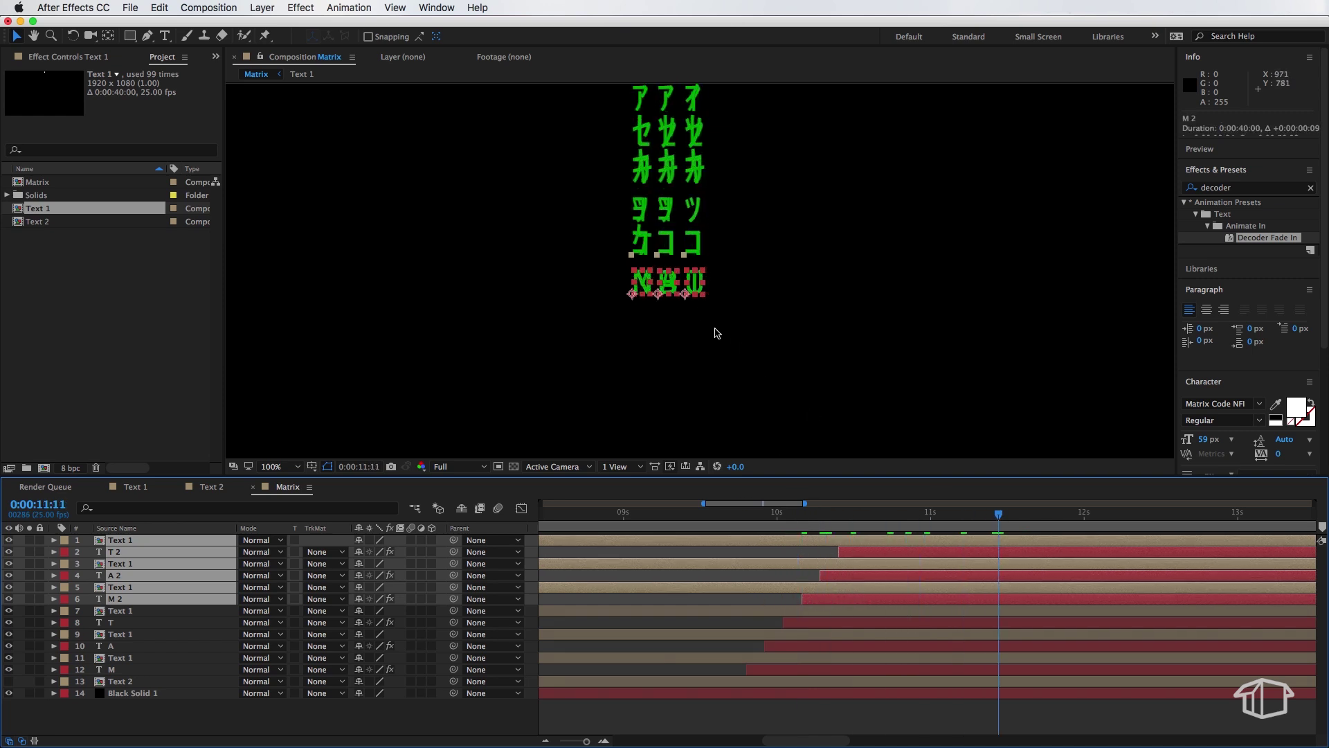
left_click_drag(662, 282, 749, 284)
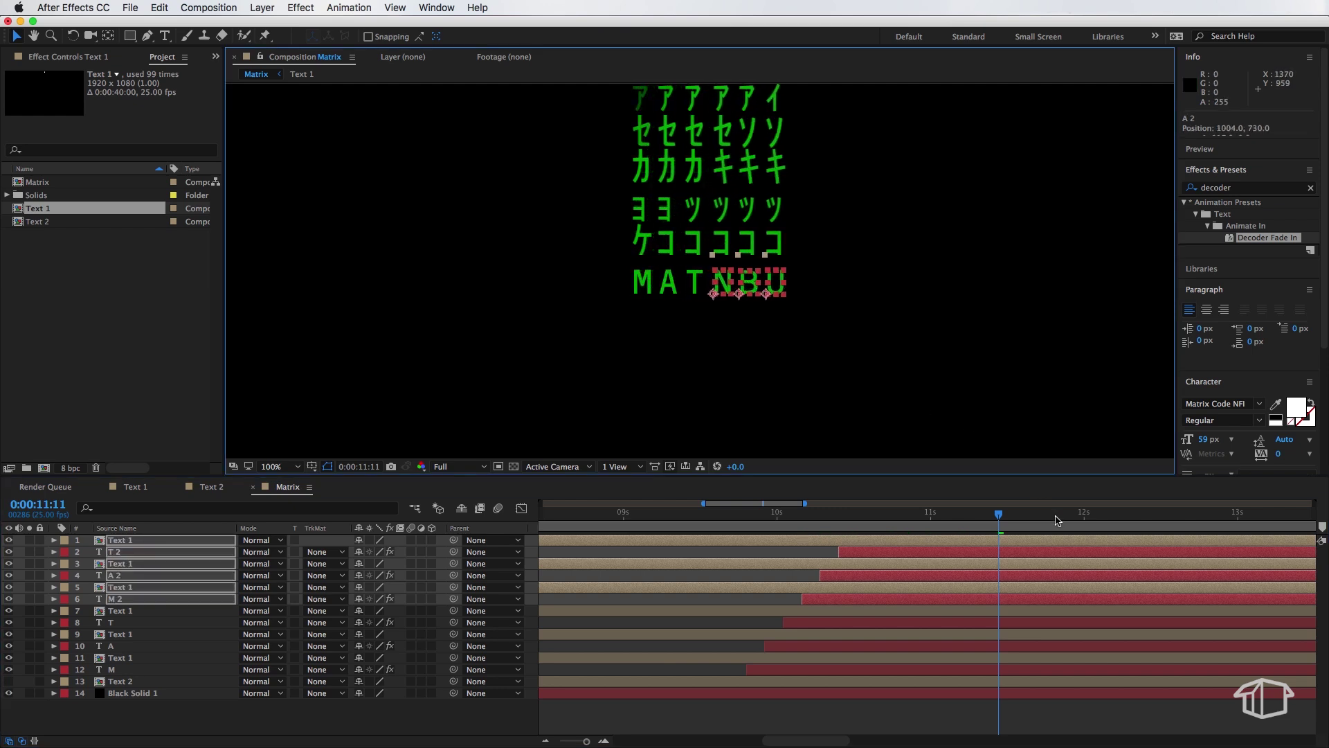
Change the three copied letters to R, I and X to complete MATRIX, and play back the title reveal
key("space")
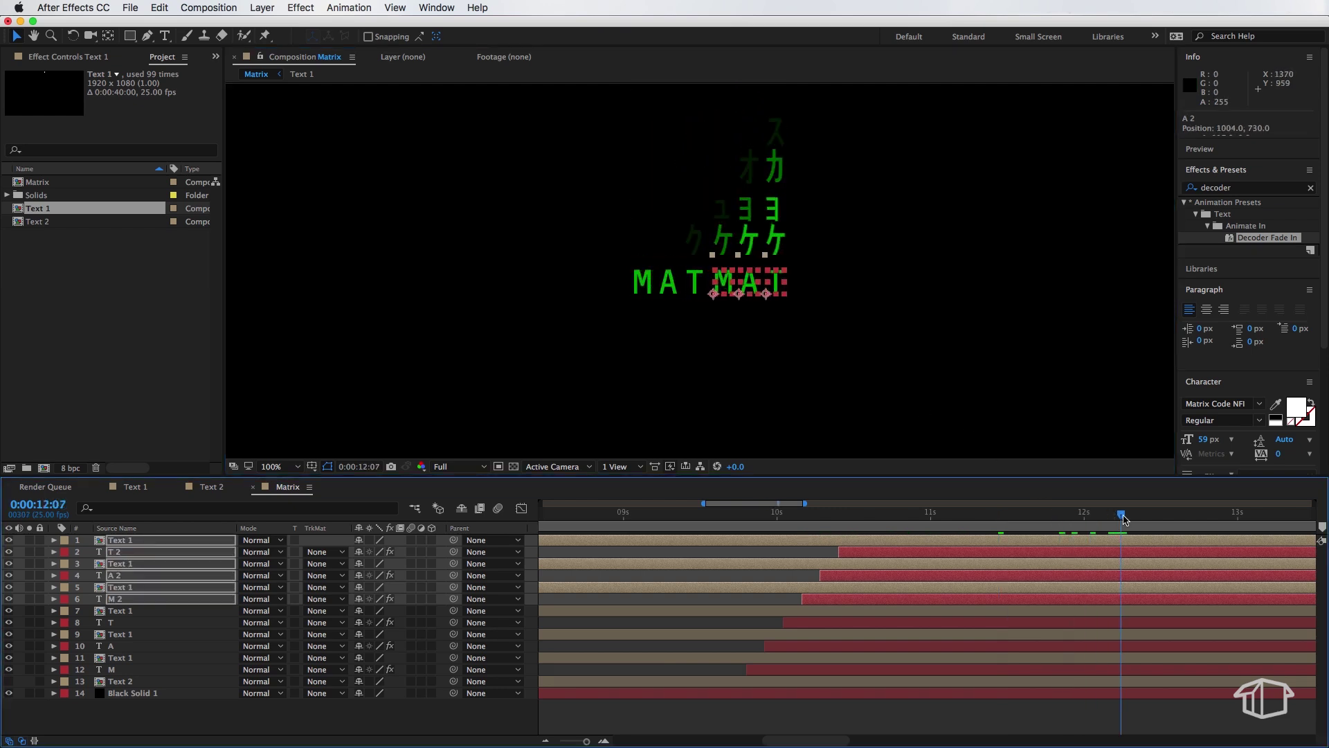
left_click(976, 713)
double_click(727, 283)
type("R")
left_click(997, 710)
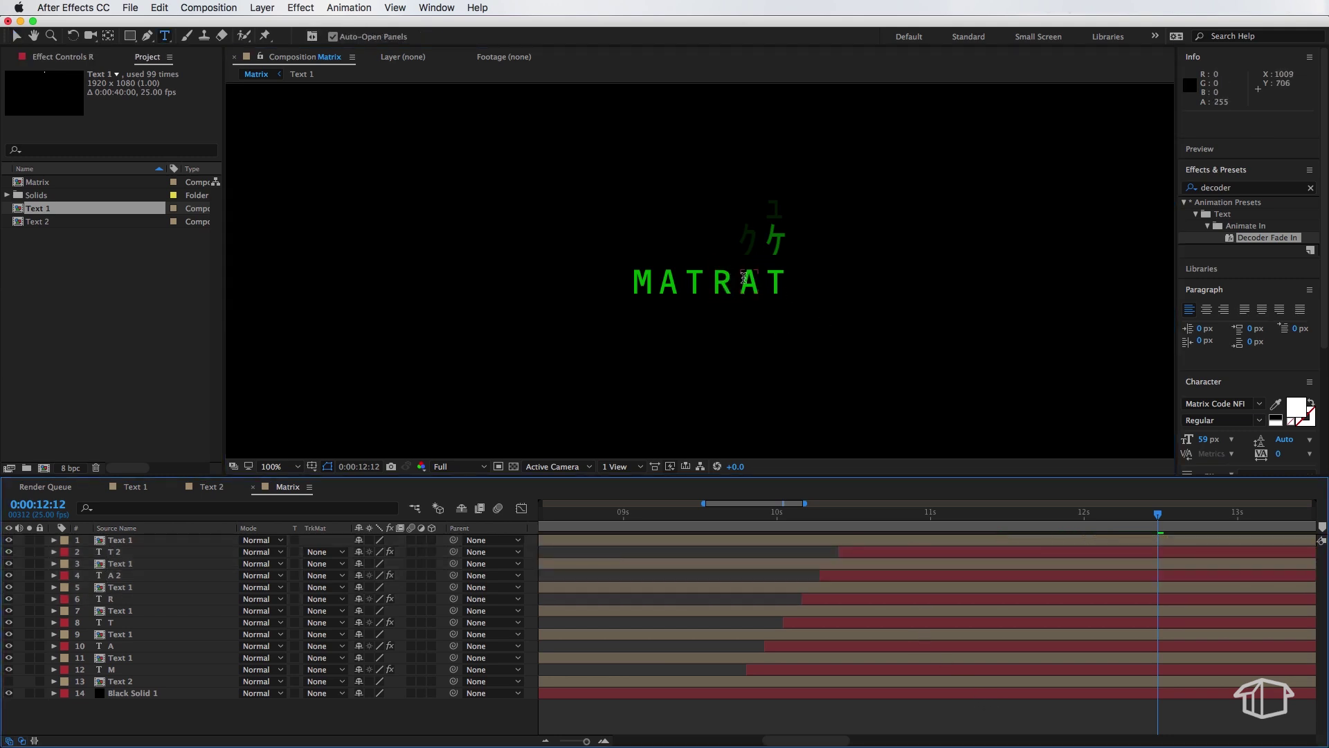
double_click(747, 281)
type("I")
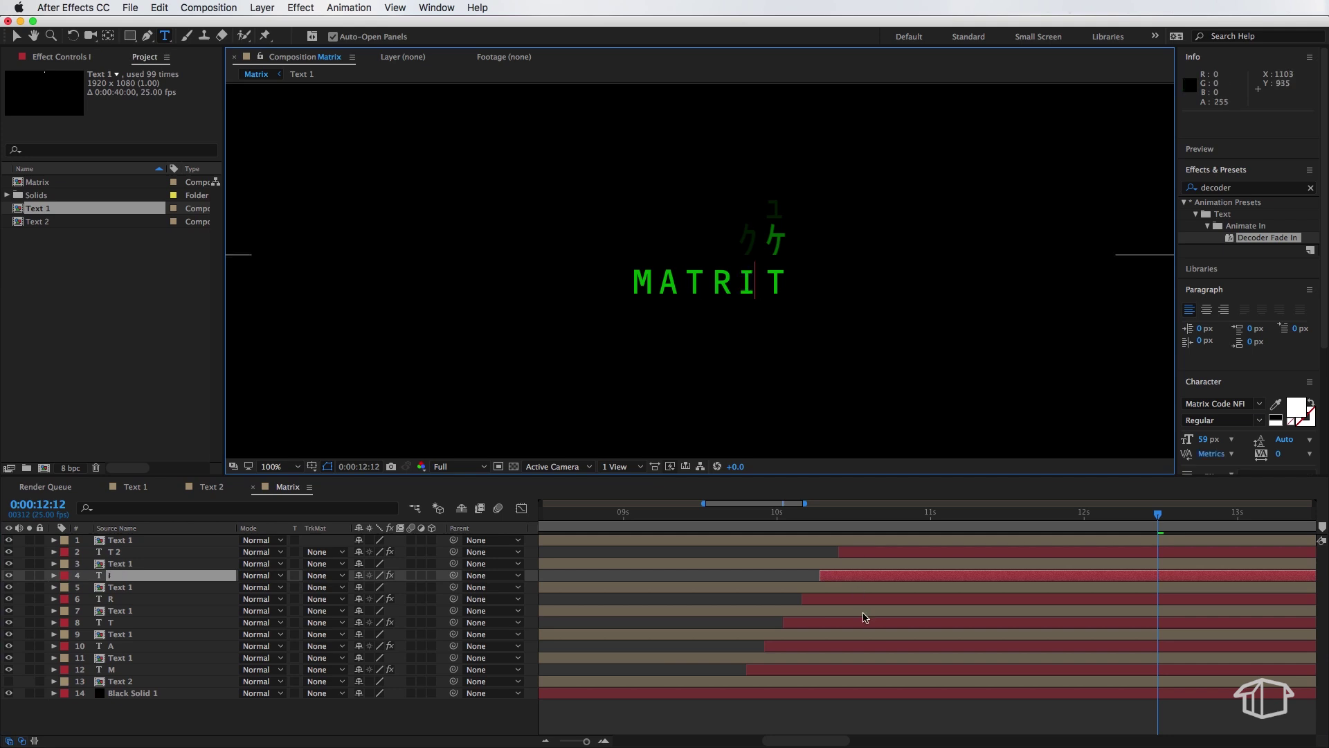
double_click(779, 282)
type("X")
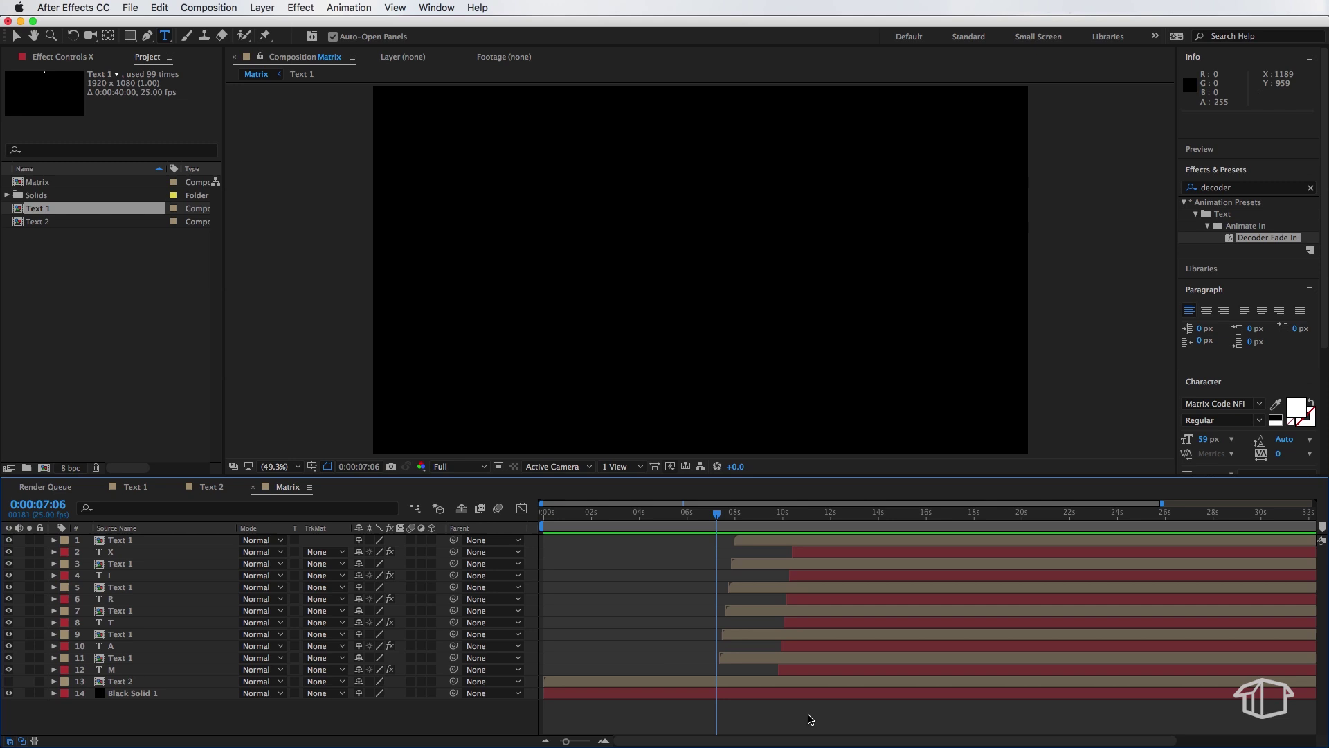
key("space")
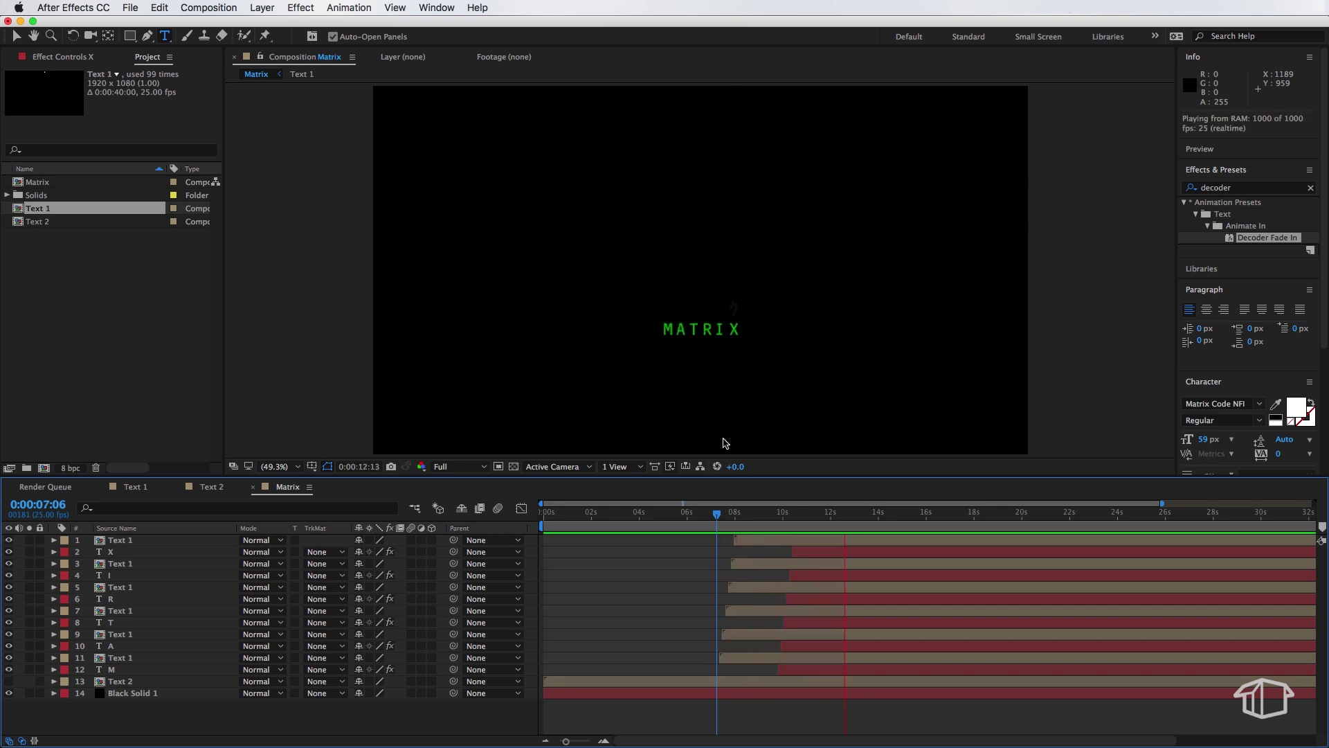
key("space")
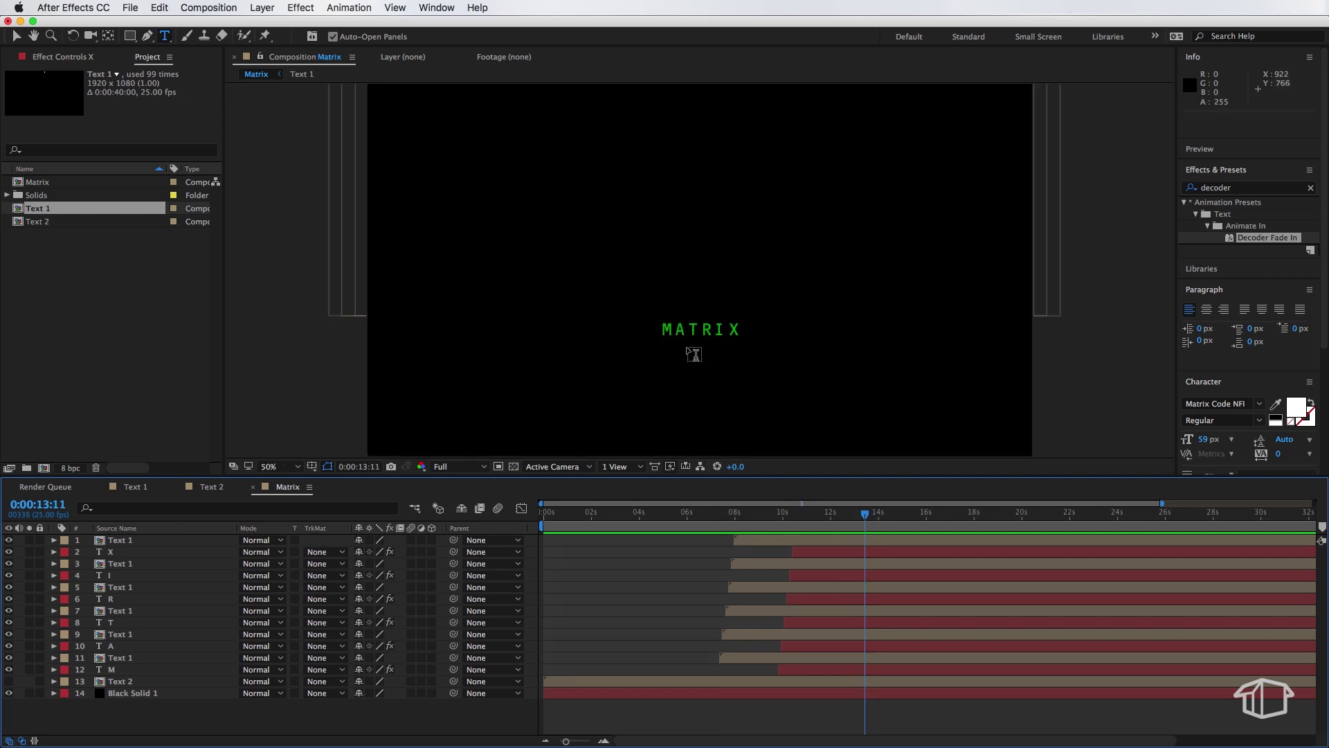
Select all twelve title letter and Text 1 column layers and move them up together to the centre of the frame
key("v")
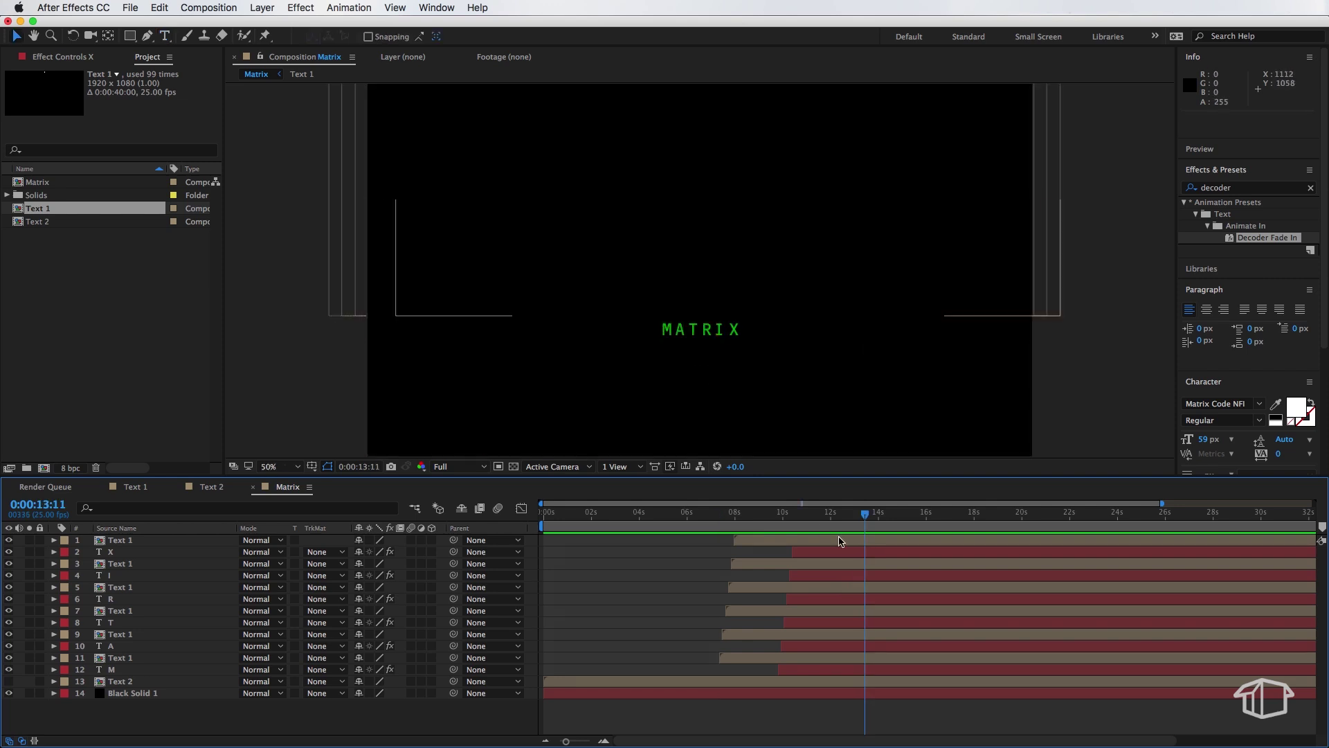
left_click(840, 540)
left_click(834, 670, "shift")
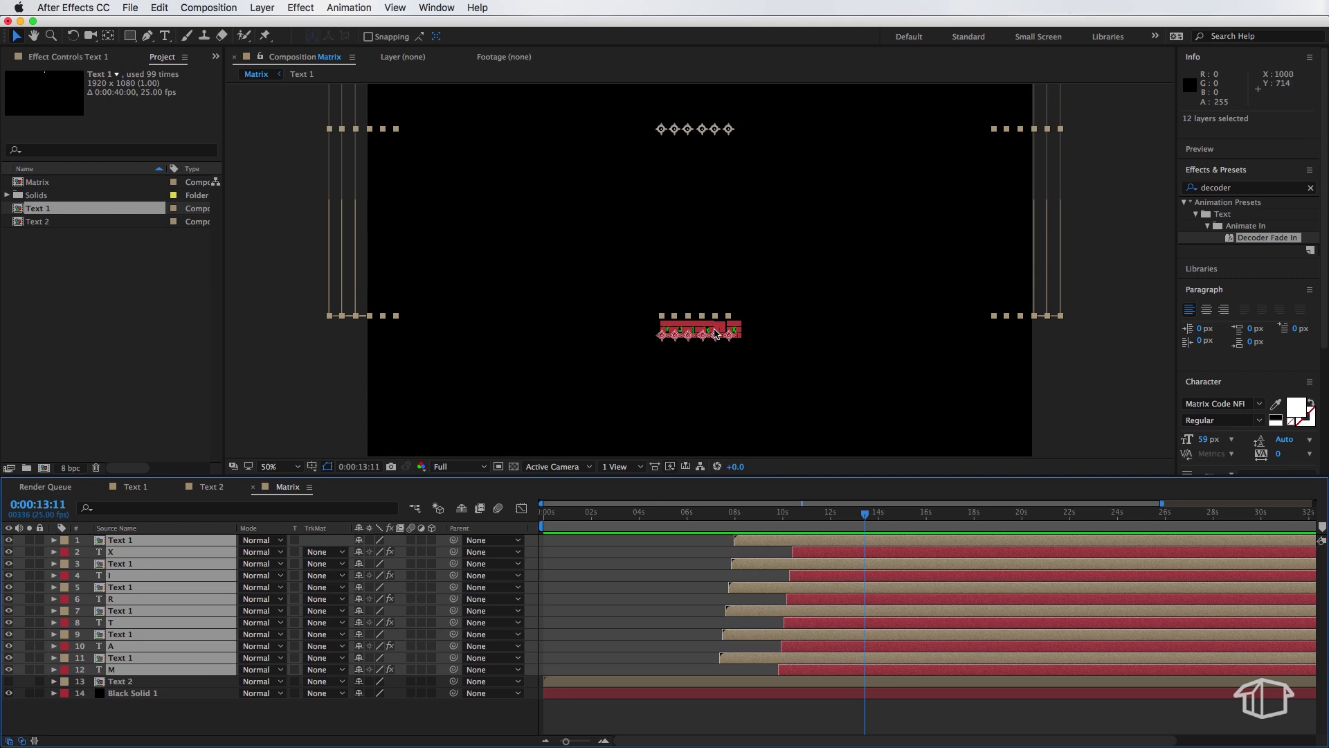
left_click_drag(695, 259, 695, 205)
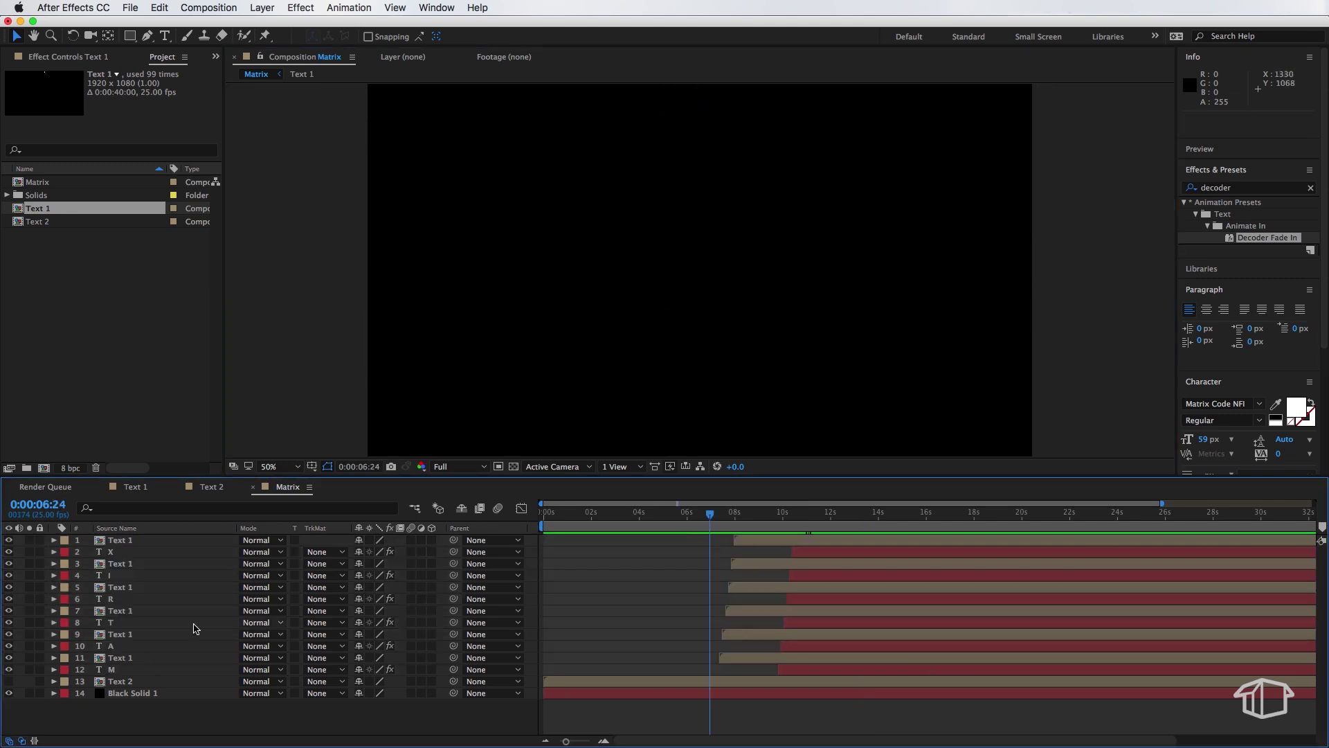
Show the Text 2 rain layer, shift the twelve title layers about 2.5 seconds earlier to overlap the rain, and play back the timing
left_click(8, 682)
left_click_drag(709, 513, 819, 522)
left_click(834, 541)
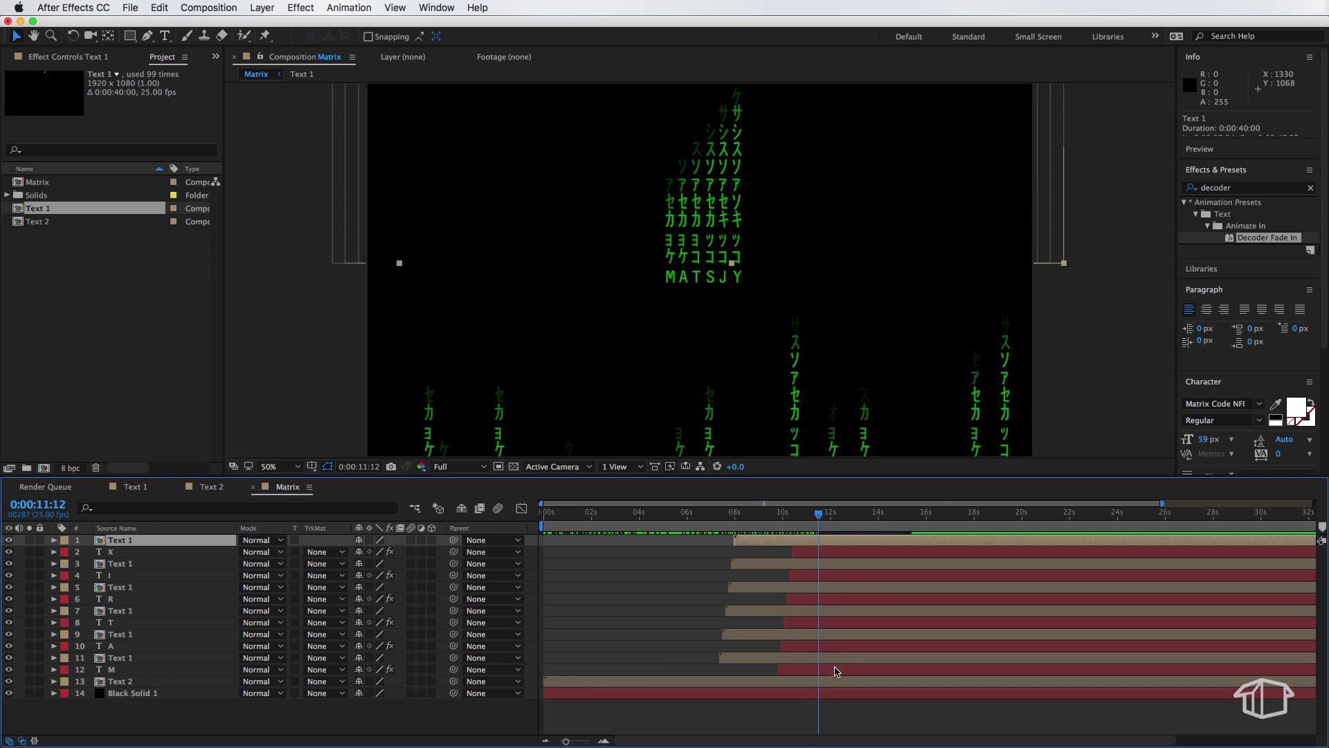
left_click(837, 669, "shift")
left_click_drag(848, 649, 824, 650)
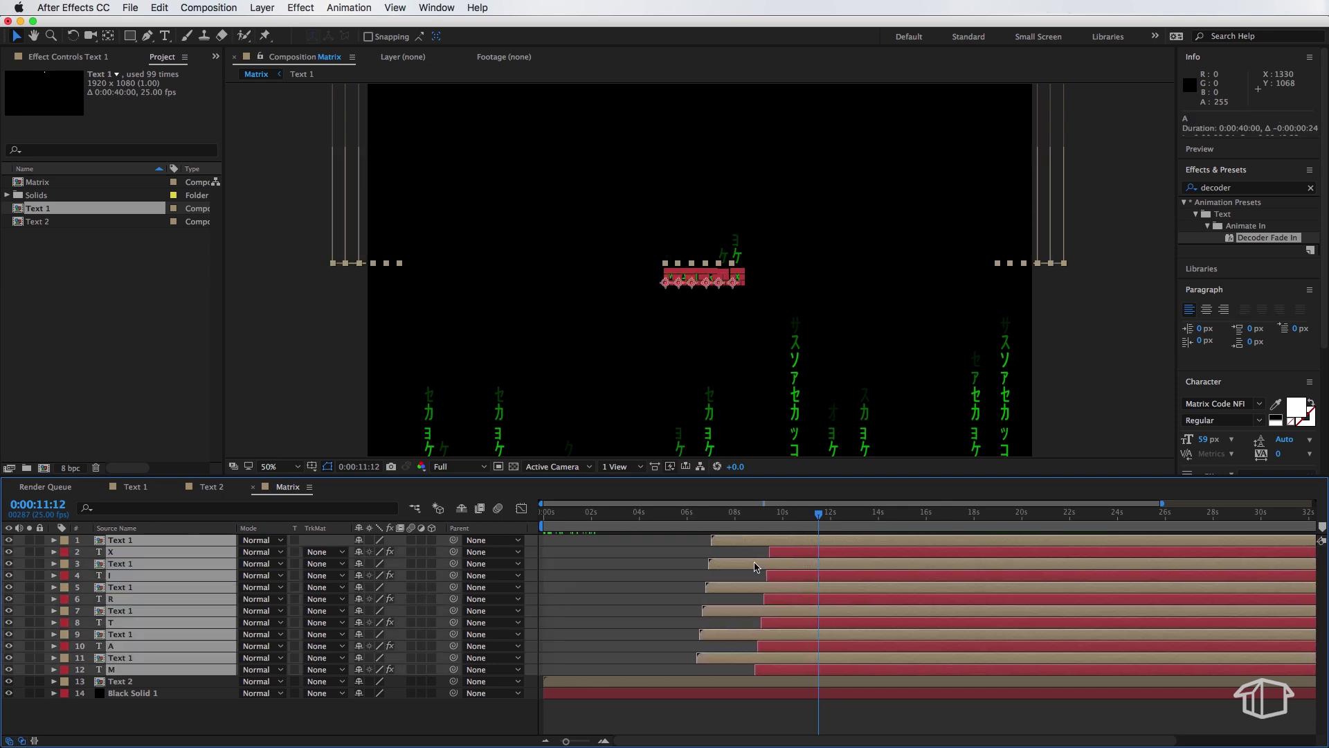
left_click_drag(731, 514, 685, 518)
key("space")
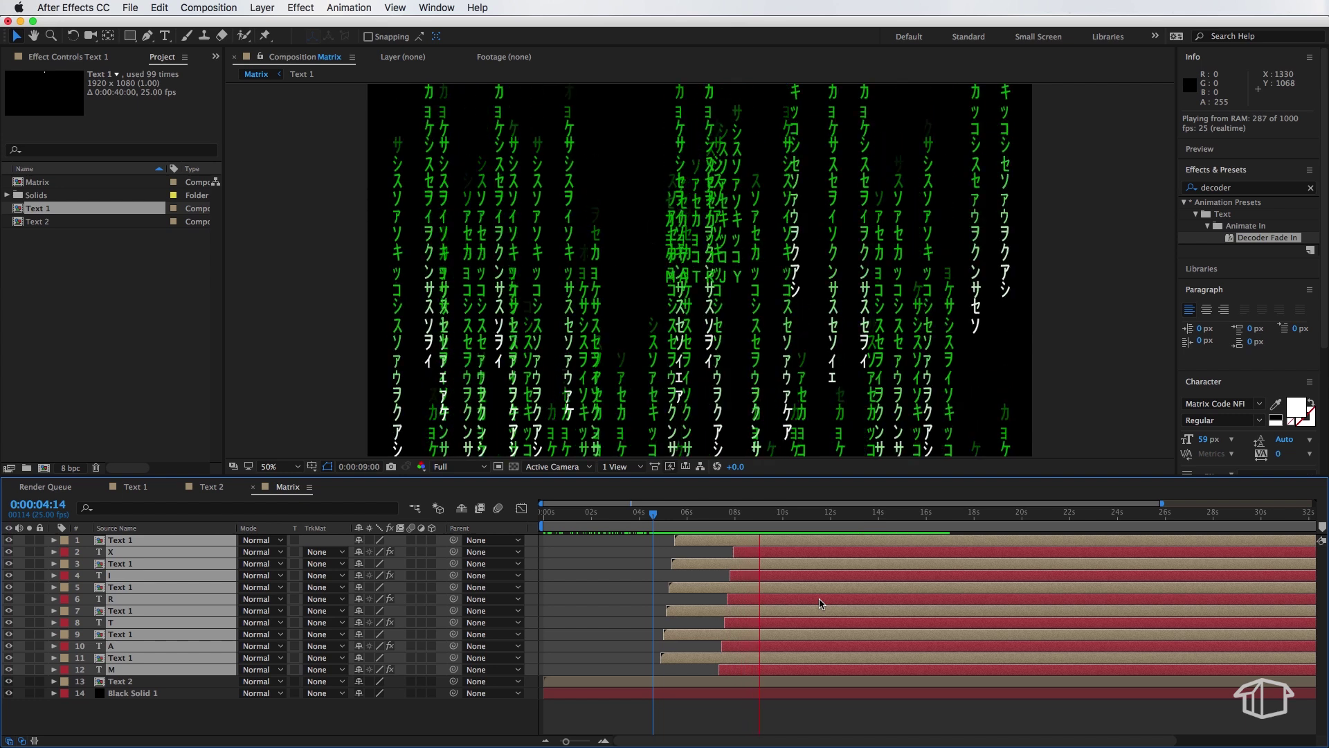
Add an adjustment layer above all layers and apply the Stylize Glow effect to it
left_click(562, 719)
right_click(562, 719)
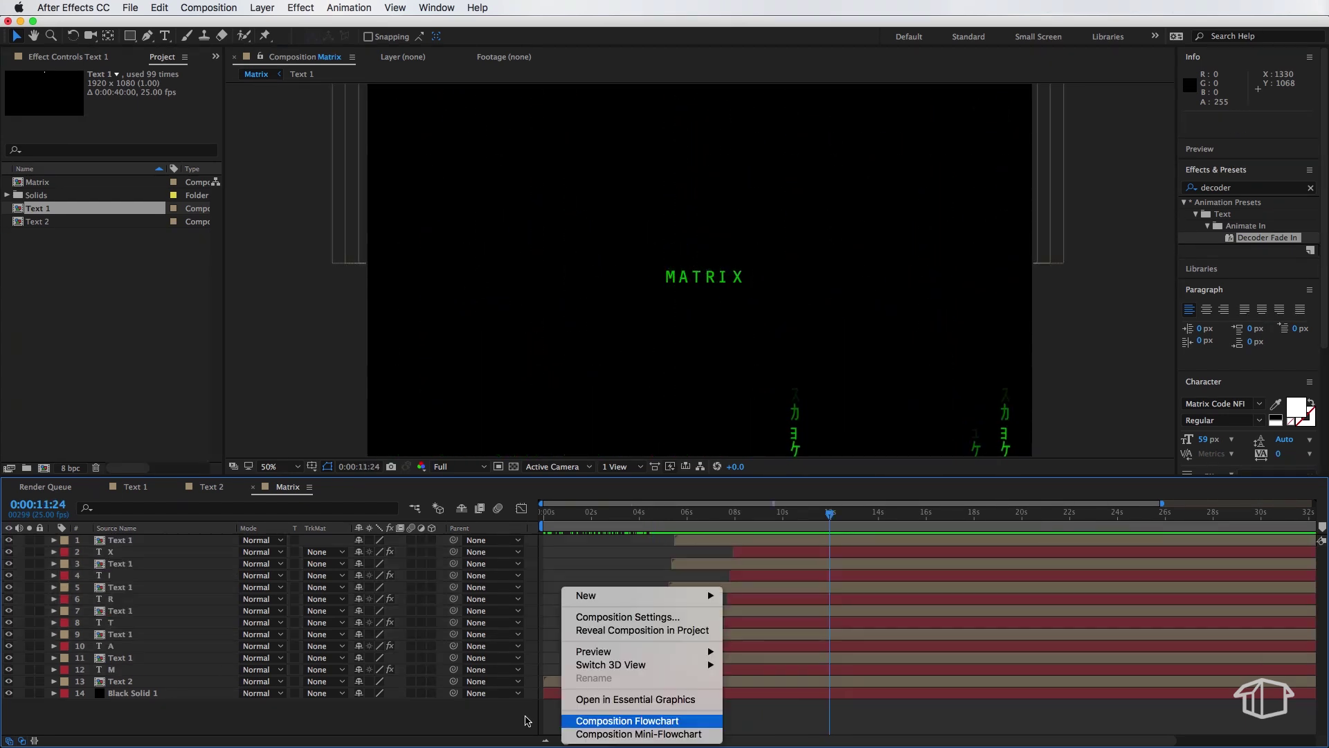
mouse_move(604, 595)
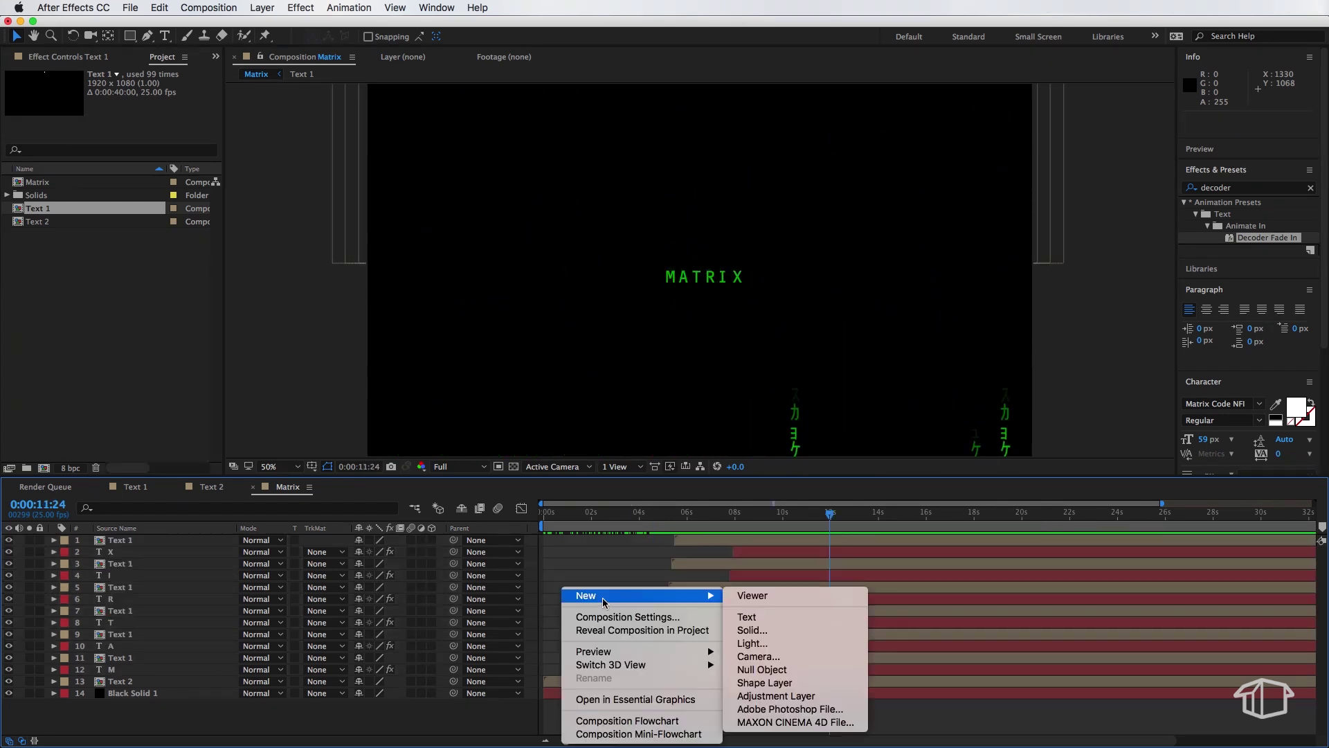
left_click(796, 696)
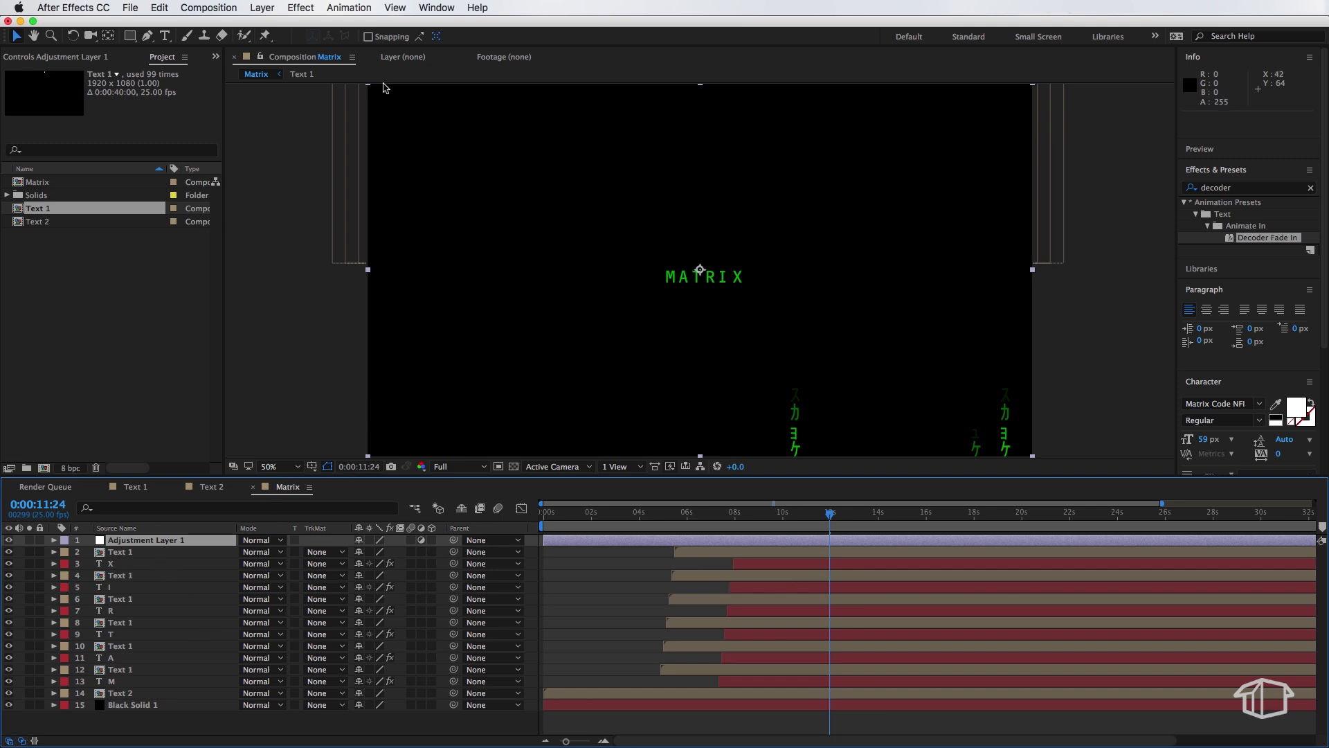
left_click(300, 8)
mouse_move(352, 442)
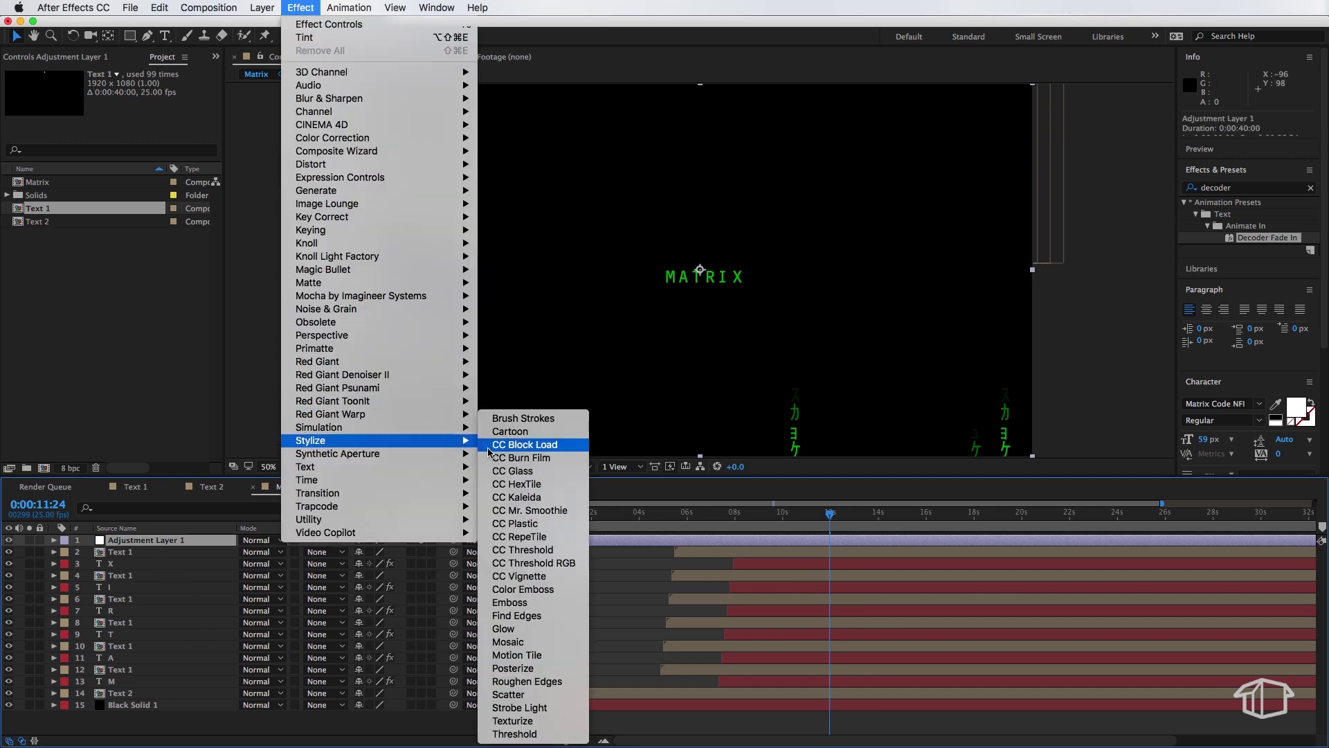
left_click(511, 626)
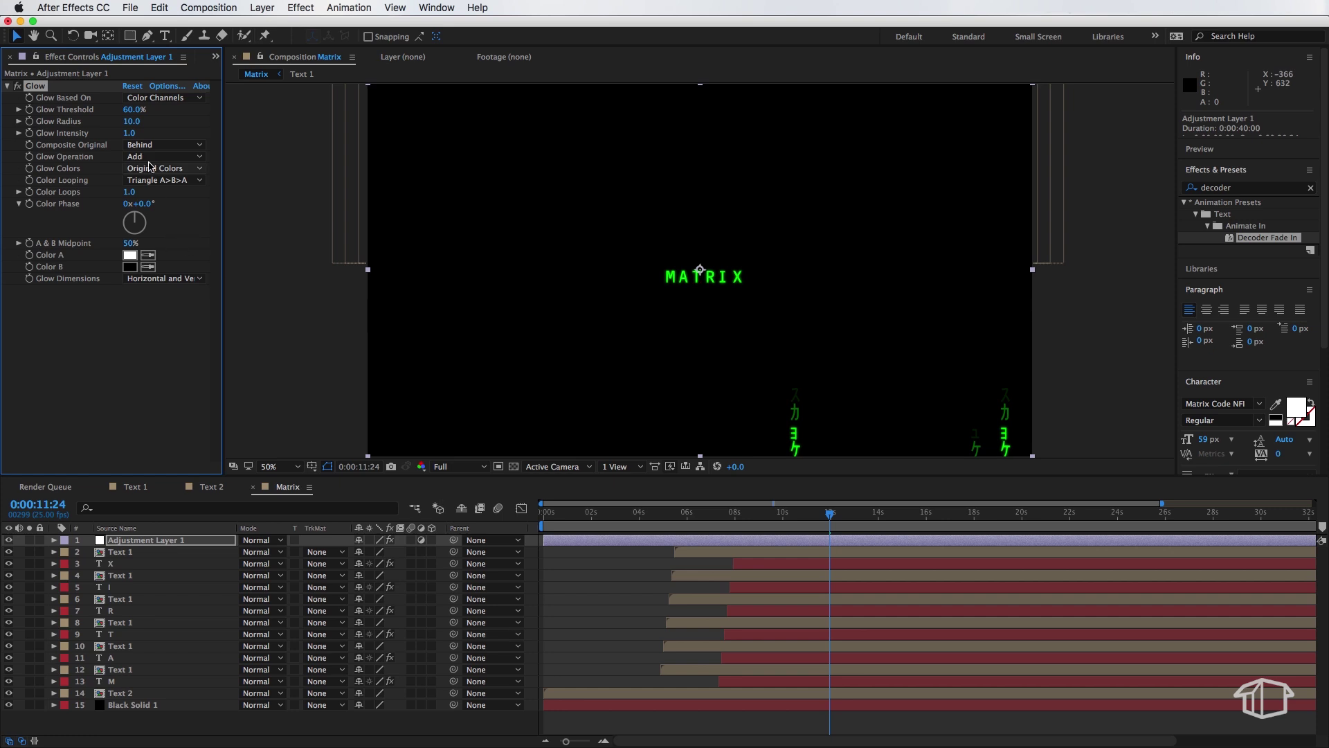
Set the Glow radius to 47 and intensity to 1.1, and compare the rain and title with the glow off and on
left_click(135, 121)
key("Return")
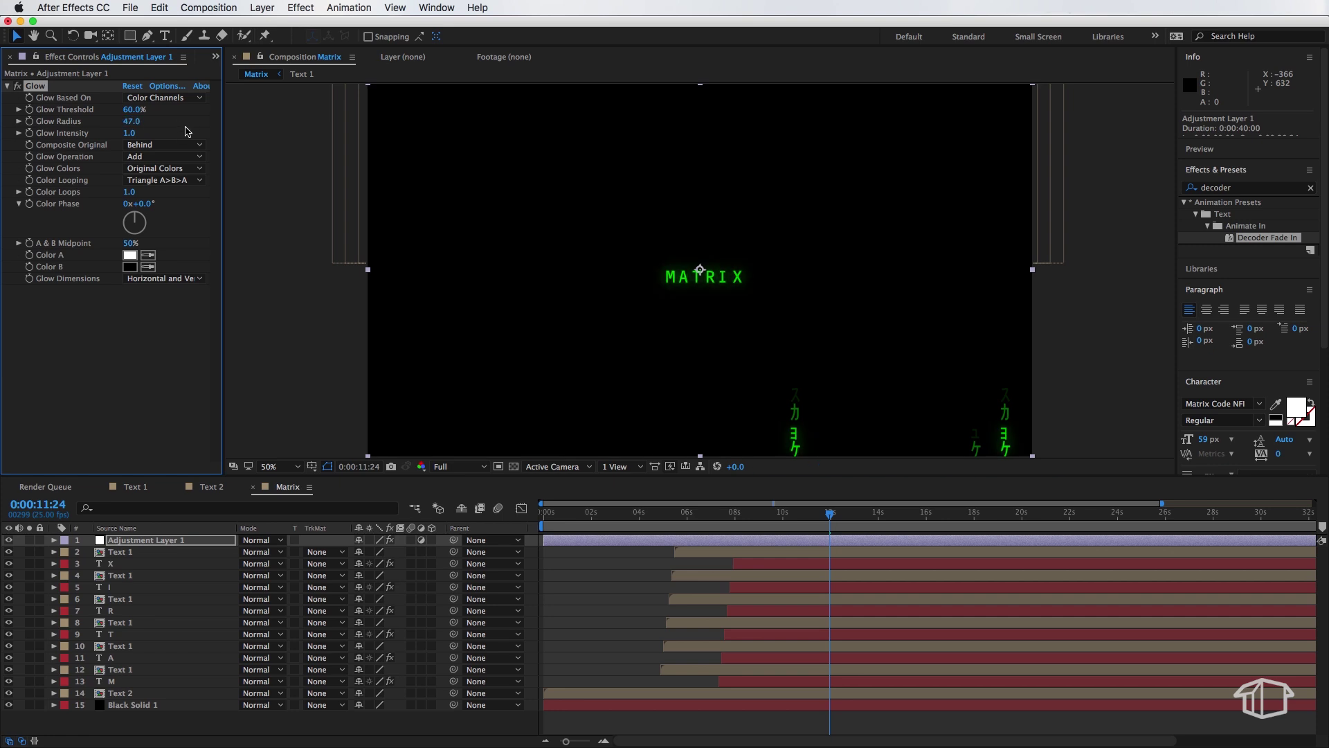
left_click(131, 134)
key("Return")
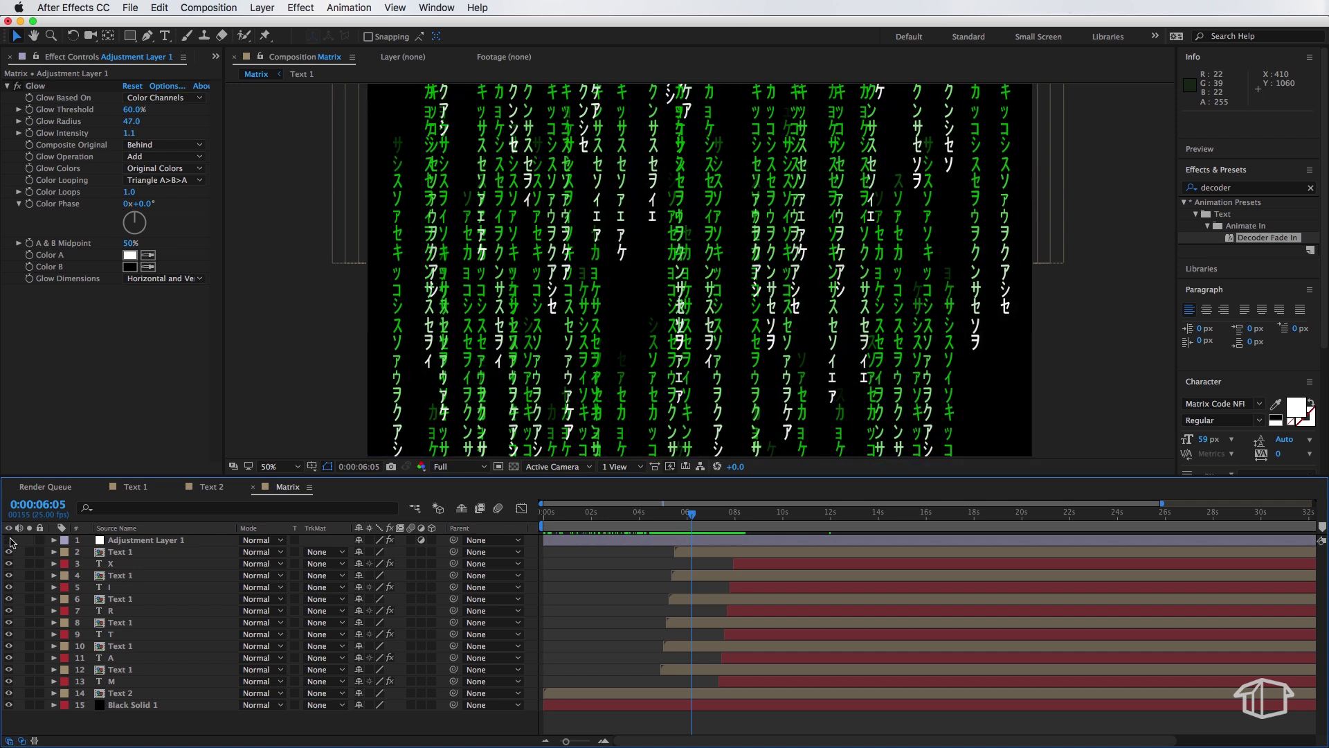
left_click(10, 540)
key("space")
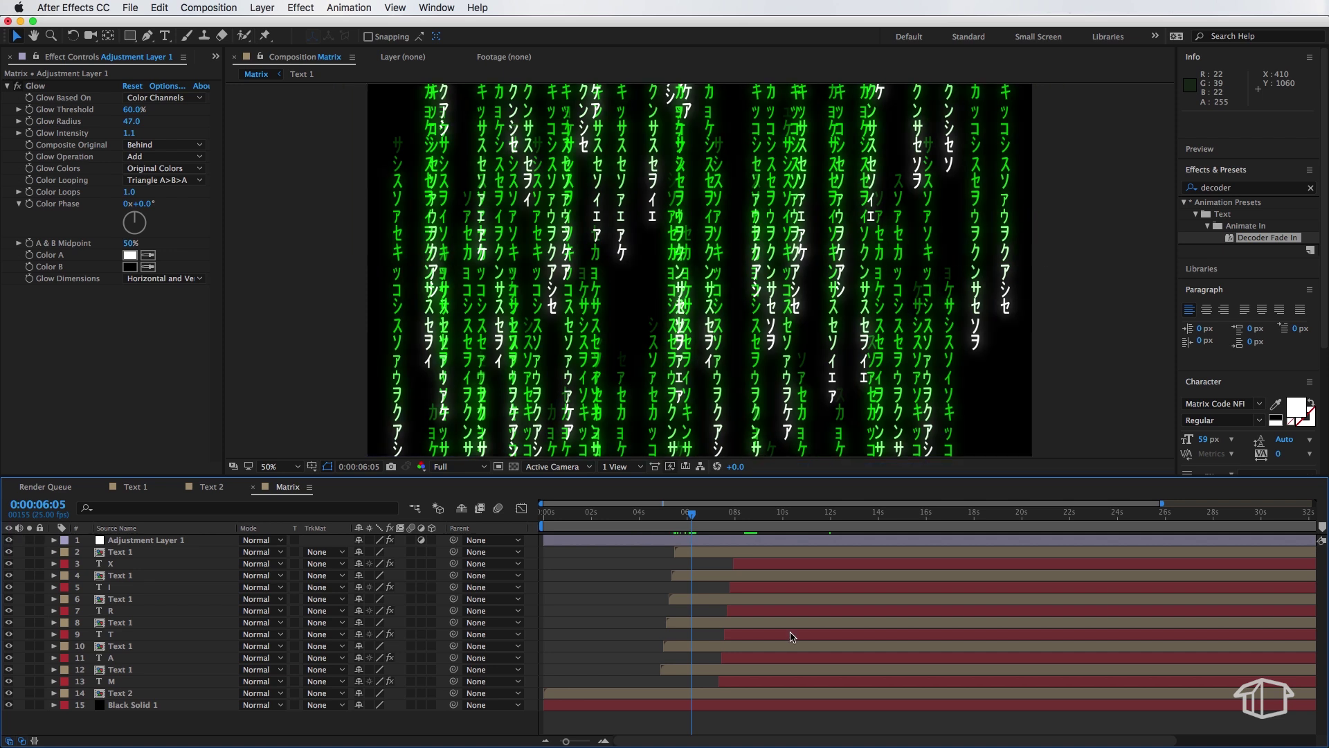
key("space")
left_click_drag(725, 522, 850, 521)
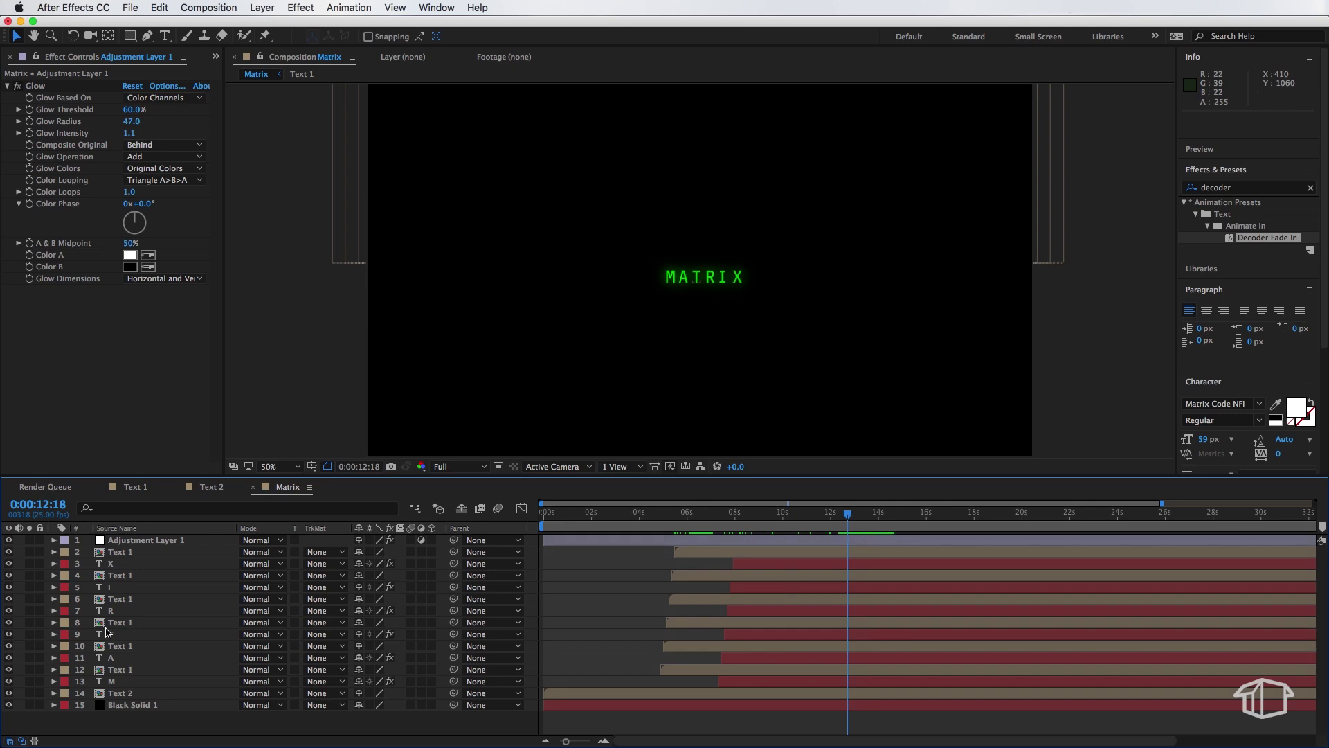
Create a null object and place it directly below the adjustment layer in the stack
right_click(121, 729)
mouse_move(193, 597)
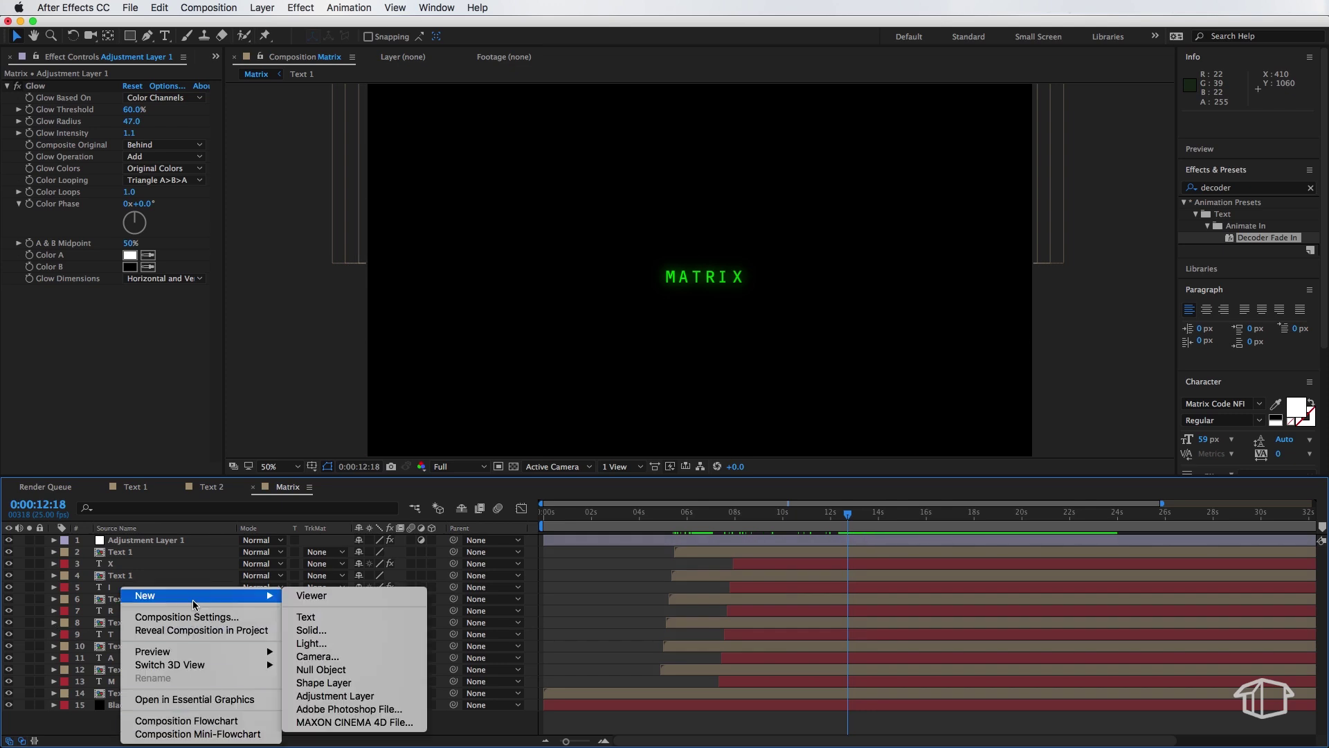
left_click(331, 669)
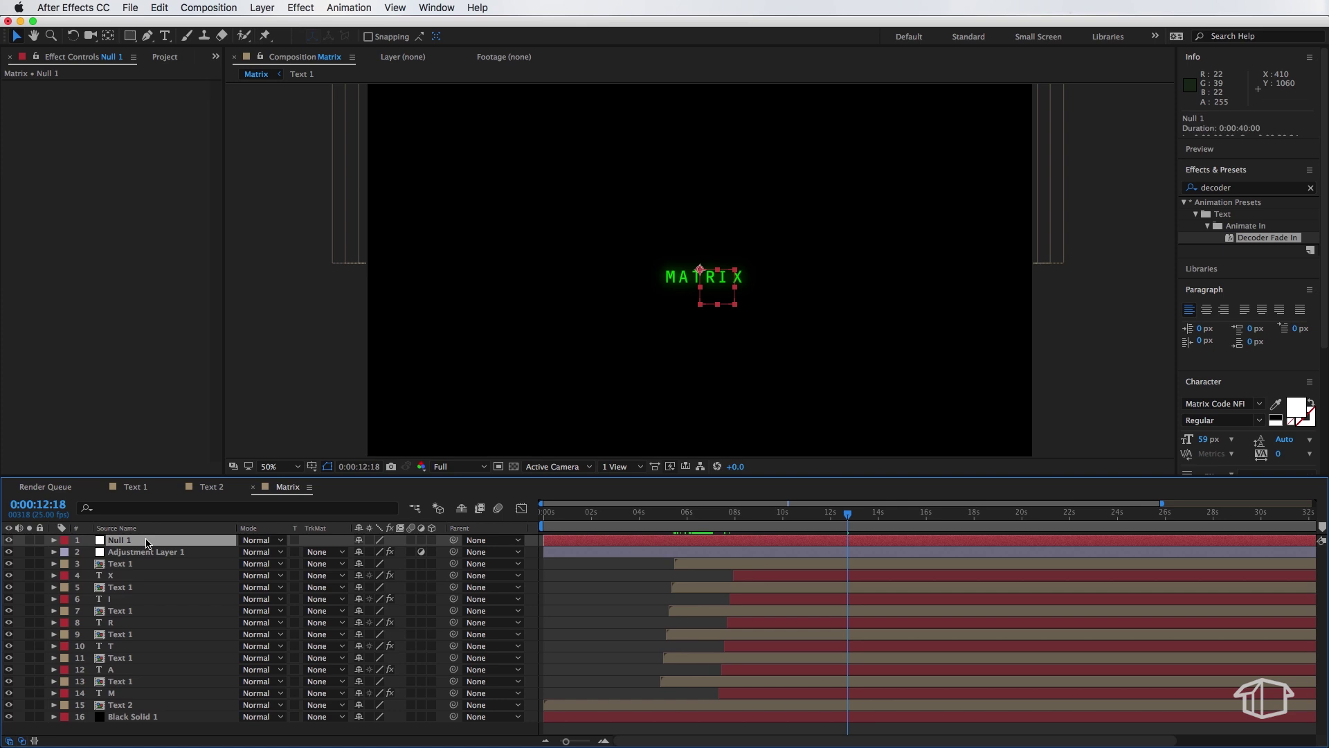
left_click_drag(147, 543, 130, 551)
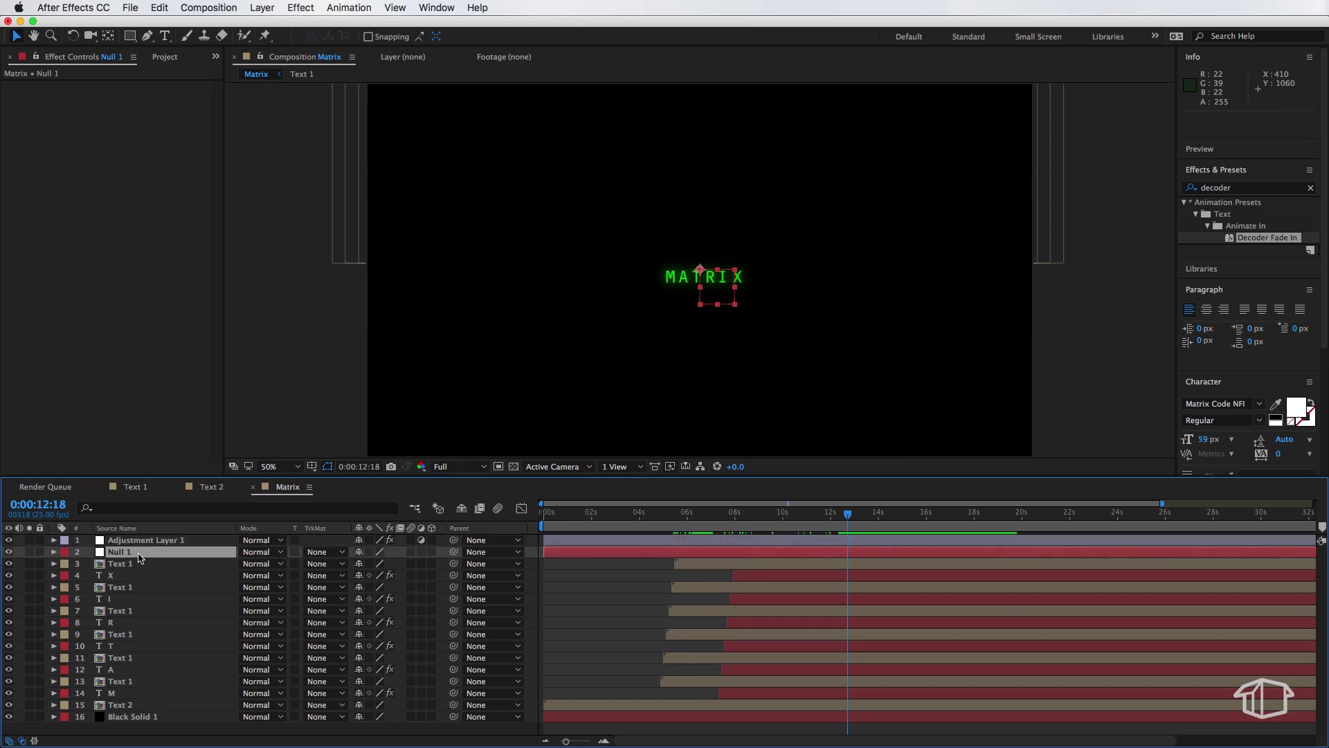
Parent all letter layers, Text 1 column layers and Text 2 to Null 1
left_click(139, 564)
left_click(135, 705, "shift")
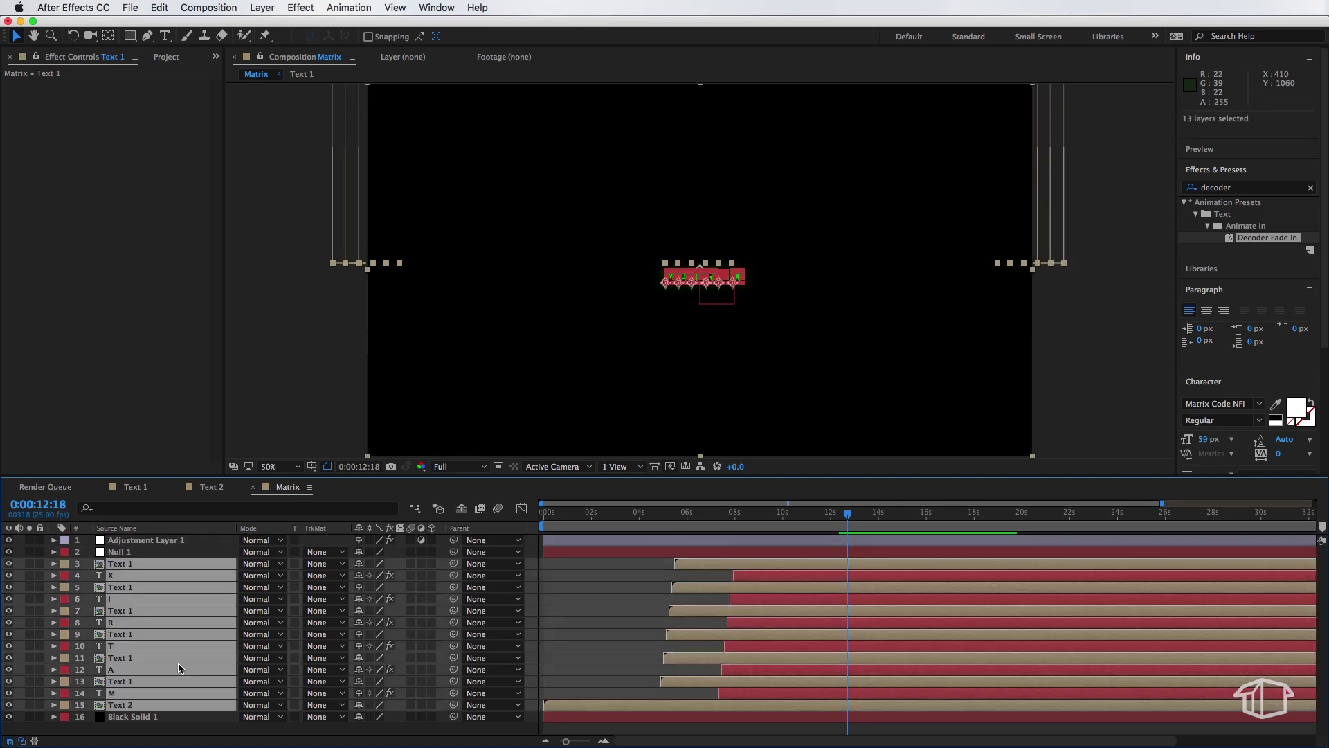
left_click_drag(455, 564, 158, 552)
Animate Null 1's Scale from a 100% keyframe at the composition's start to 117% at 0:00:15:00
left_click(158, 553)
left_click_drag(598, 515, 538, 519)
left_click(541, 516)
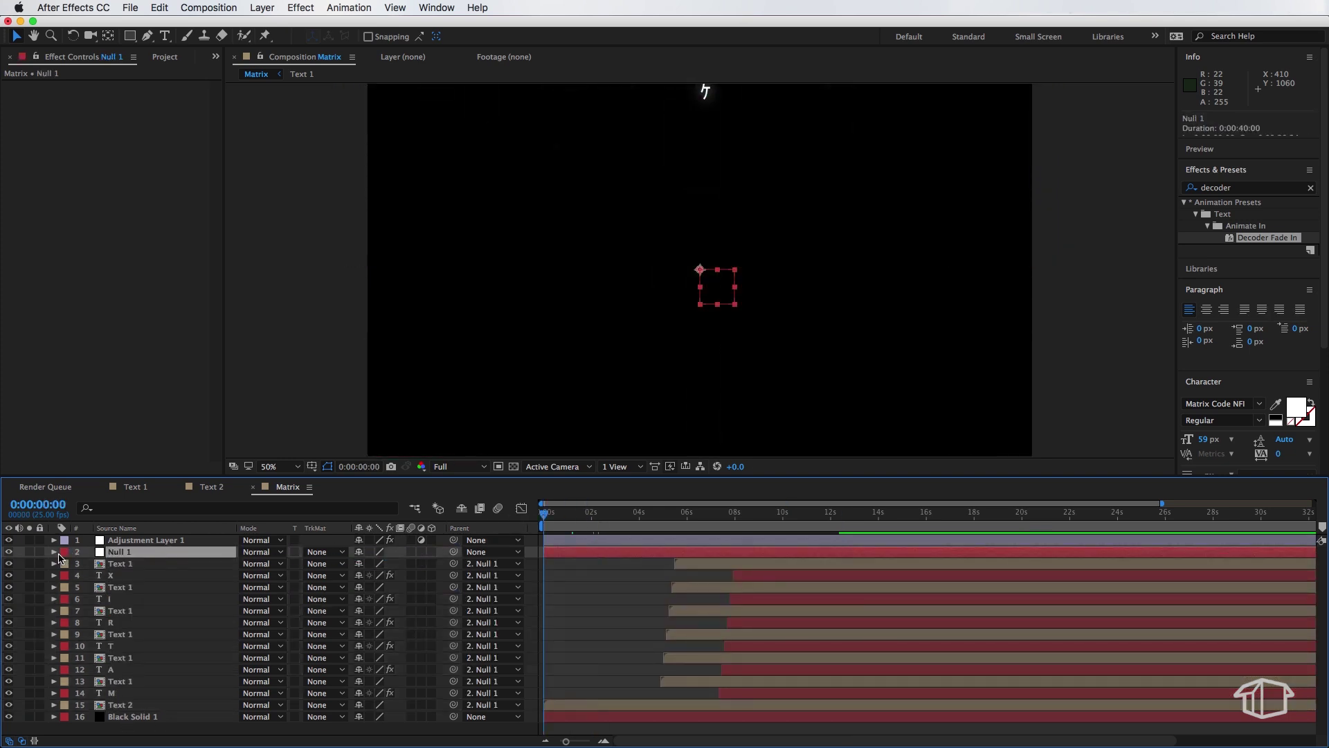
left_click(54, 552)
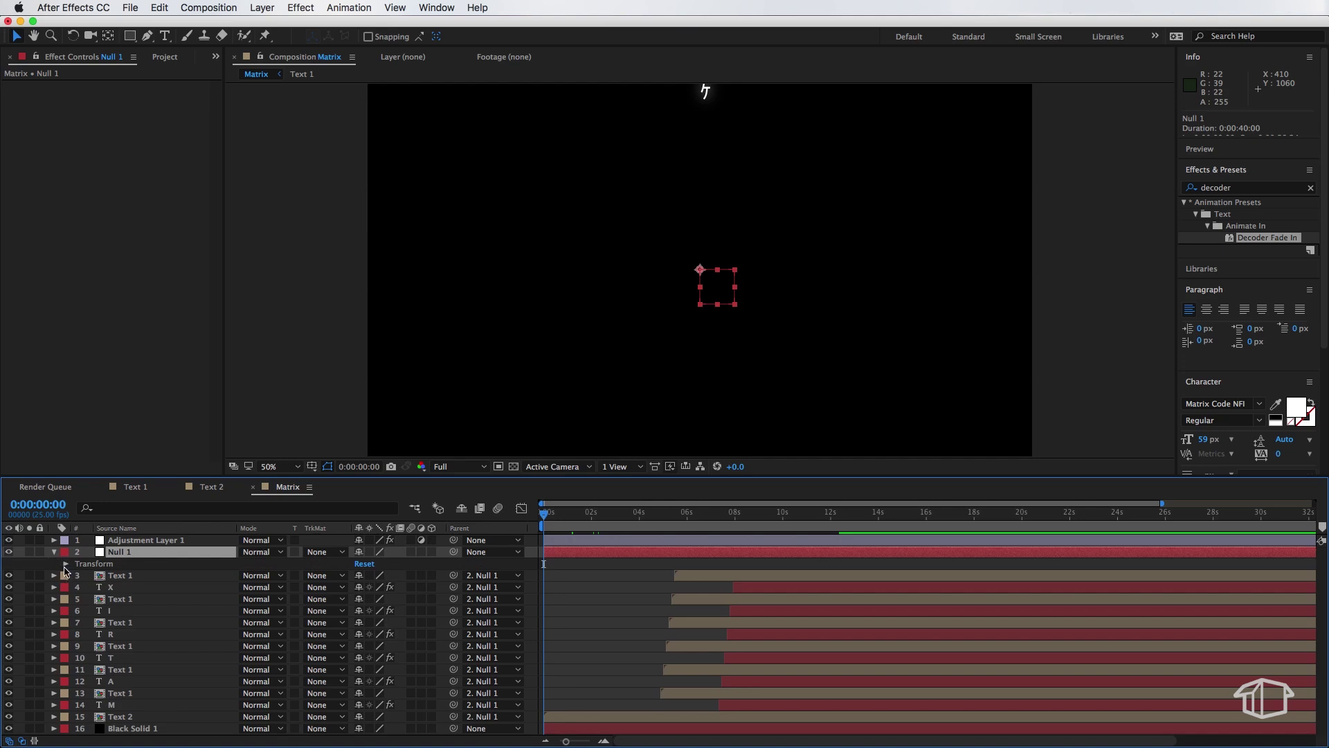
left_click(66, 565)
left_click(89, 600)
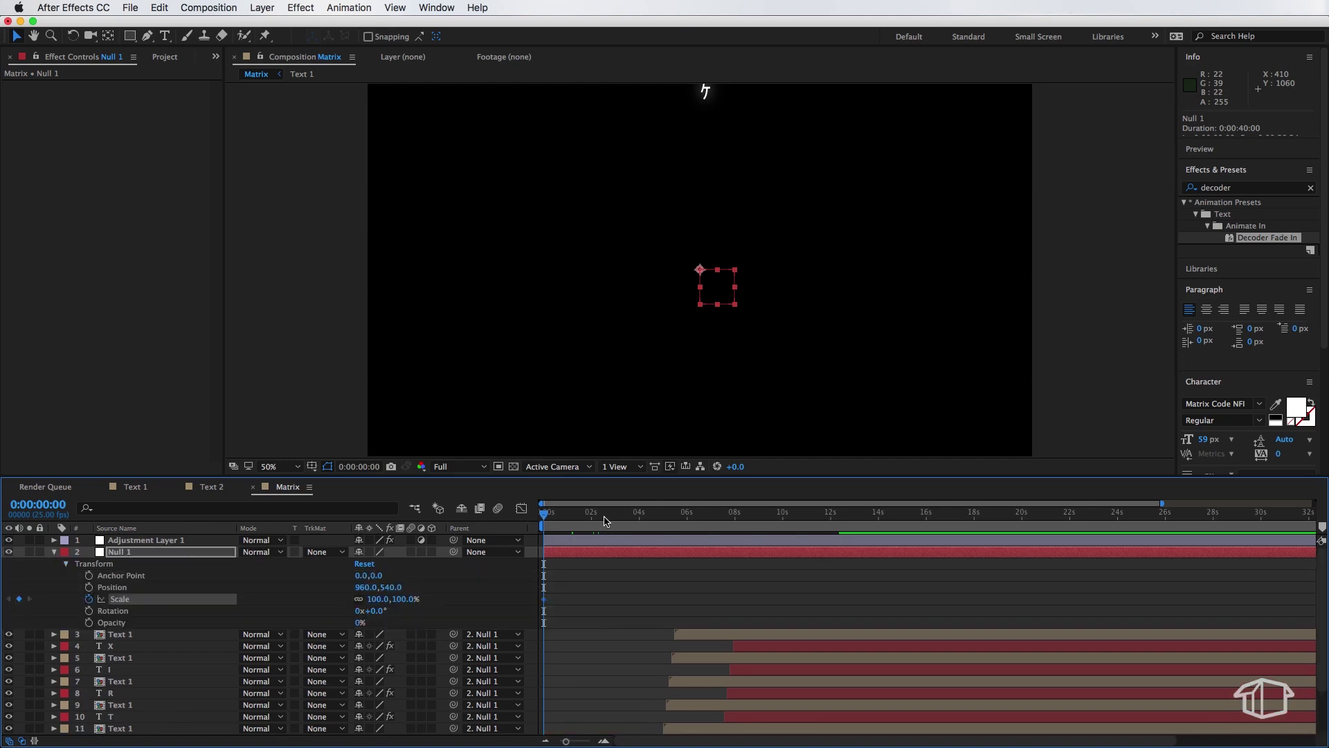
left_click_drag(603, 518, 902, 518)
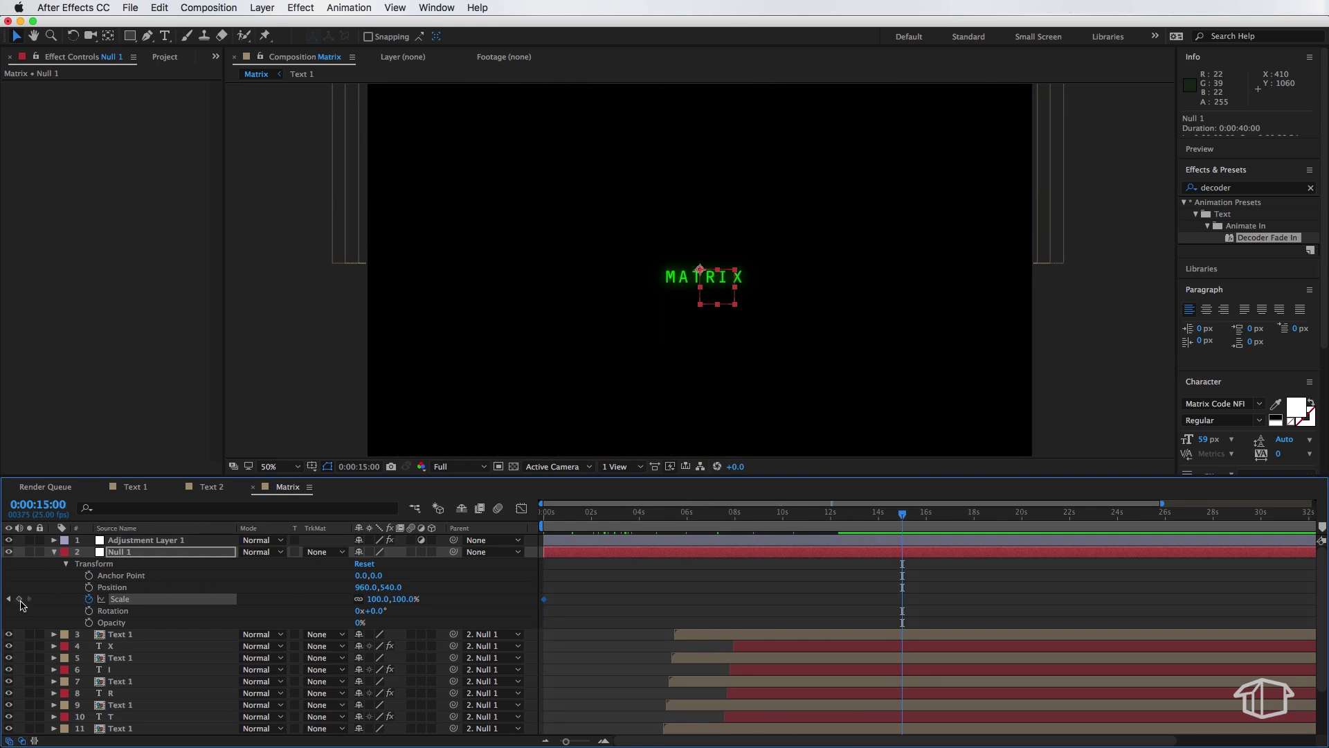
left_click_drag(405, 604, 416, 599)
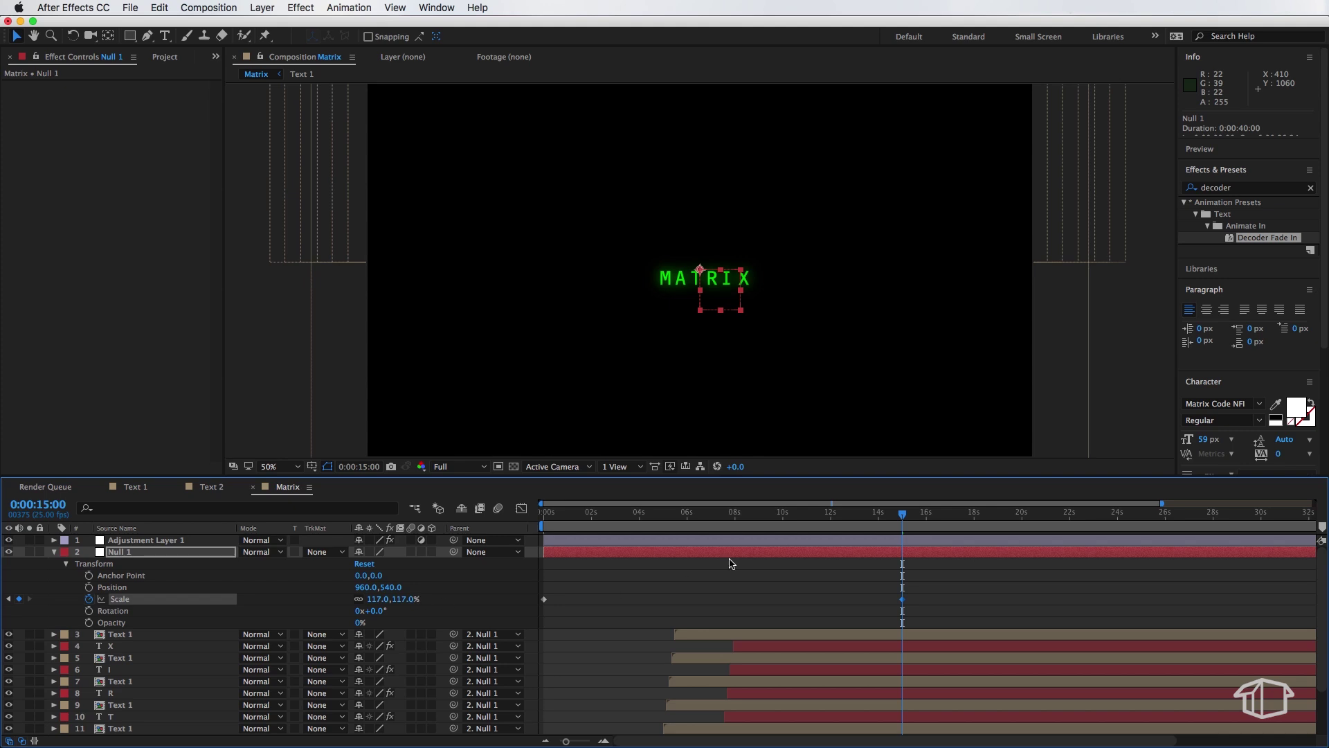
Move the null's first Scale keyframe to 0:00:01:23 and apply Easy Ease to it
left_click(596, 514)
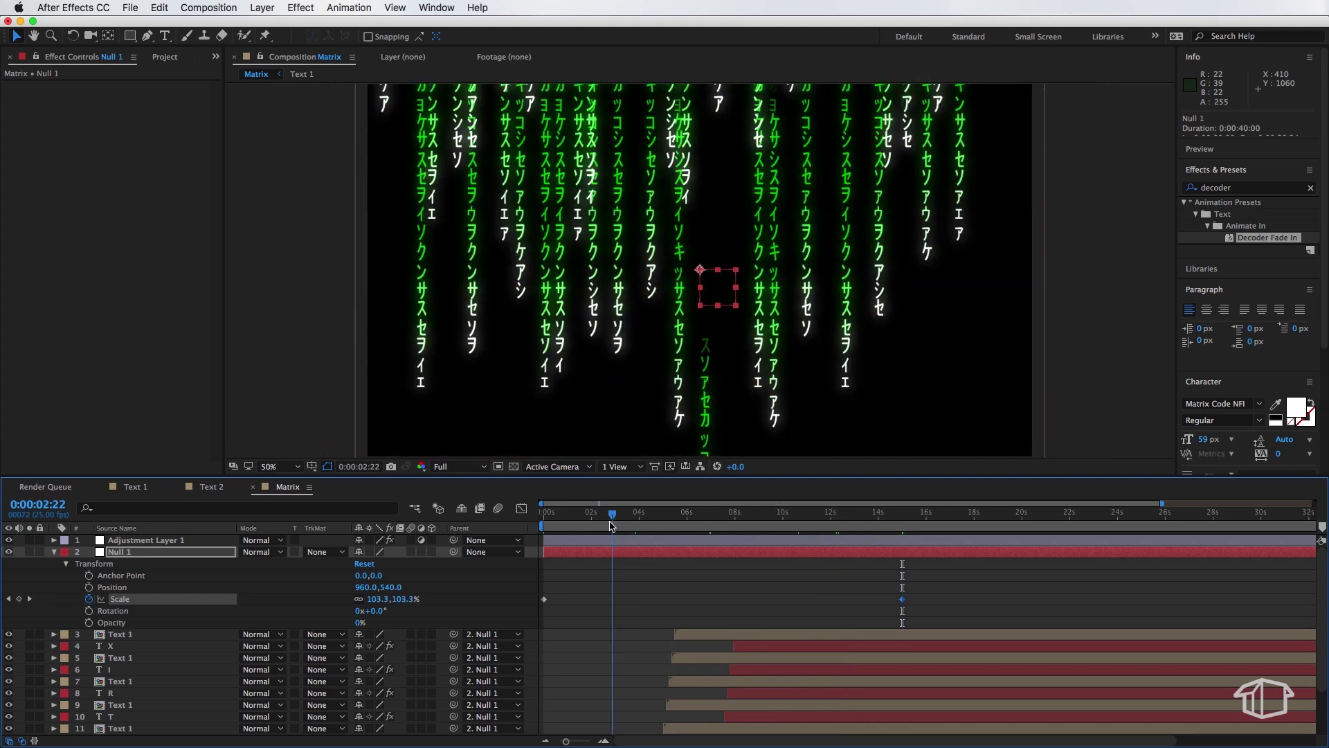
left_click_drag(593, 527, 591, 528)
left_click_drag(544, 600, 590, 599)
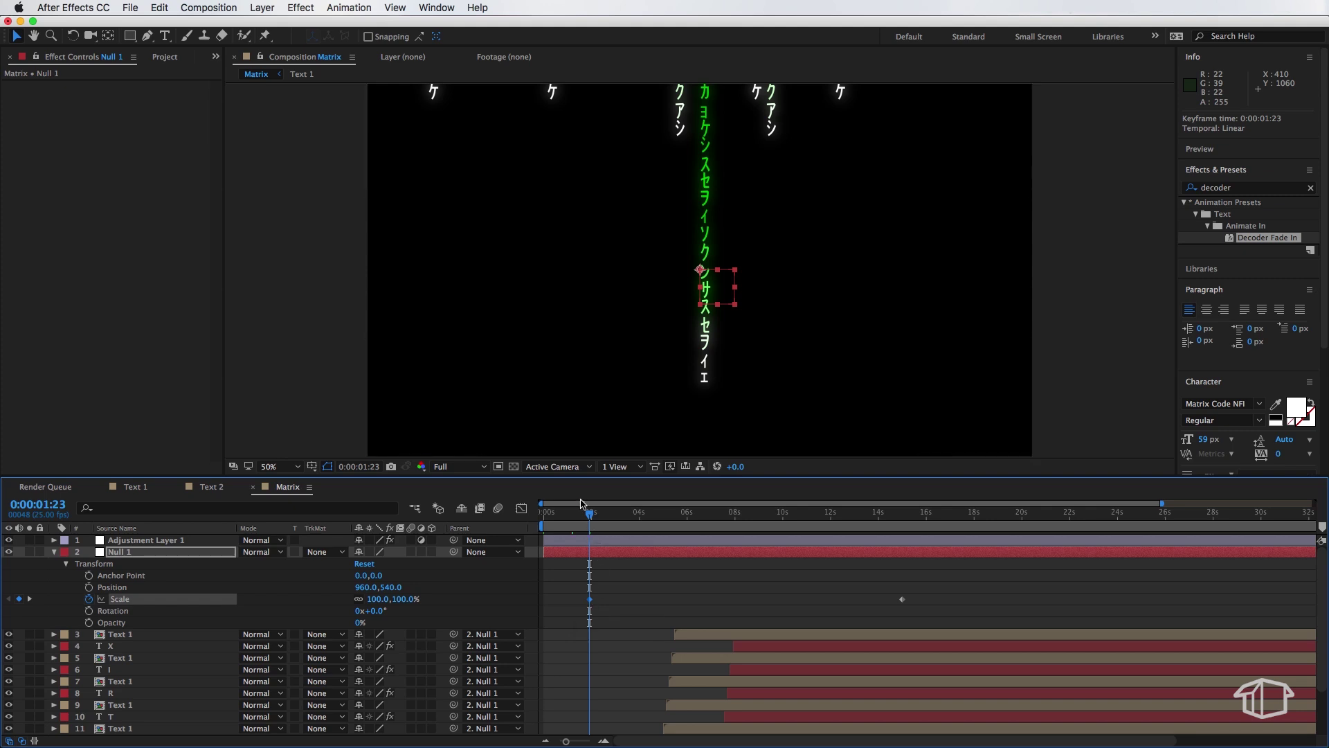
right_click(590, 602)
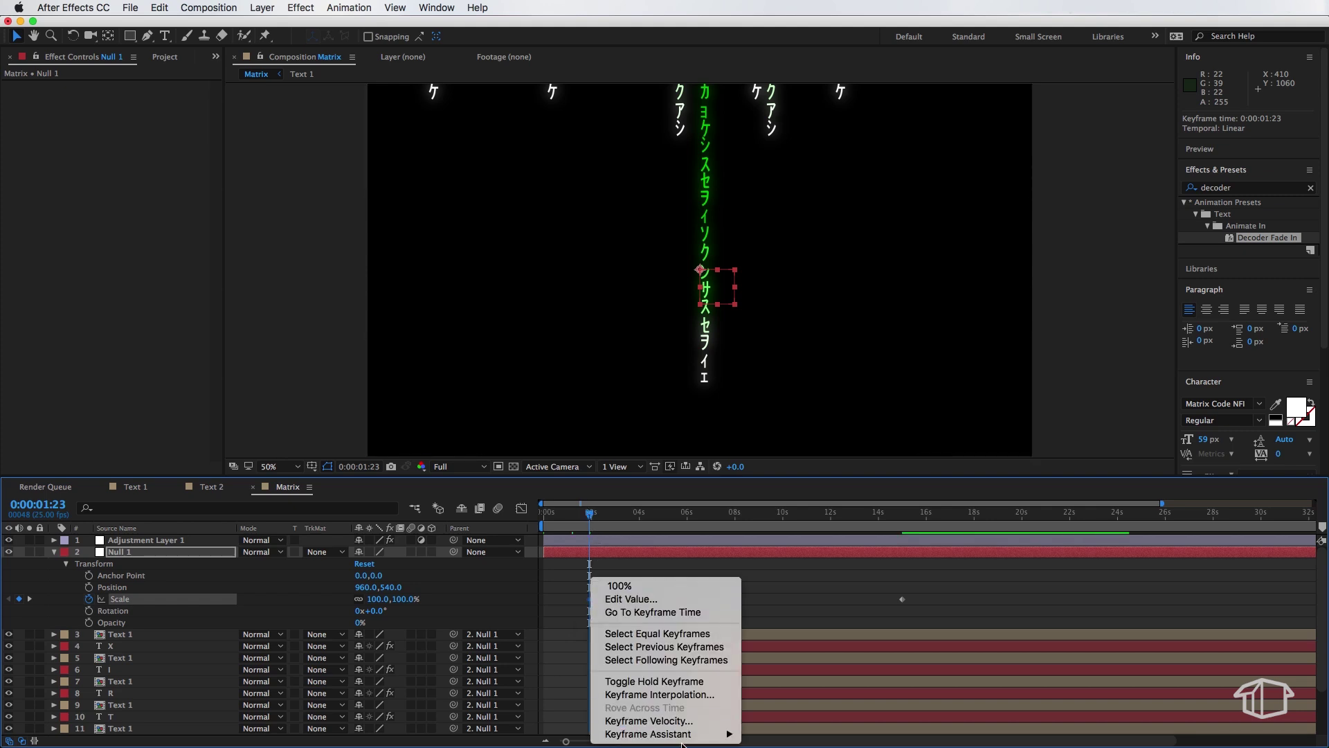
mouse_move(686, 735)
left_click(779, 669)
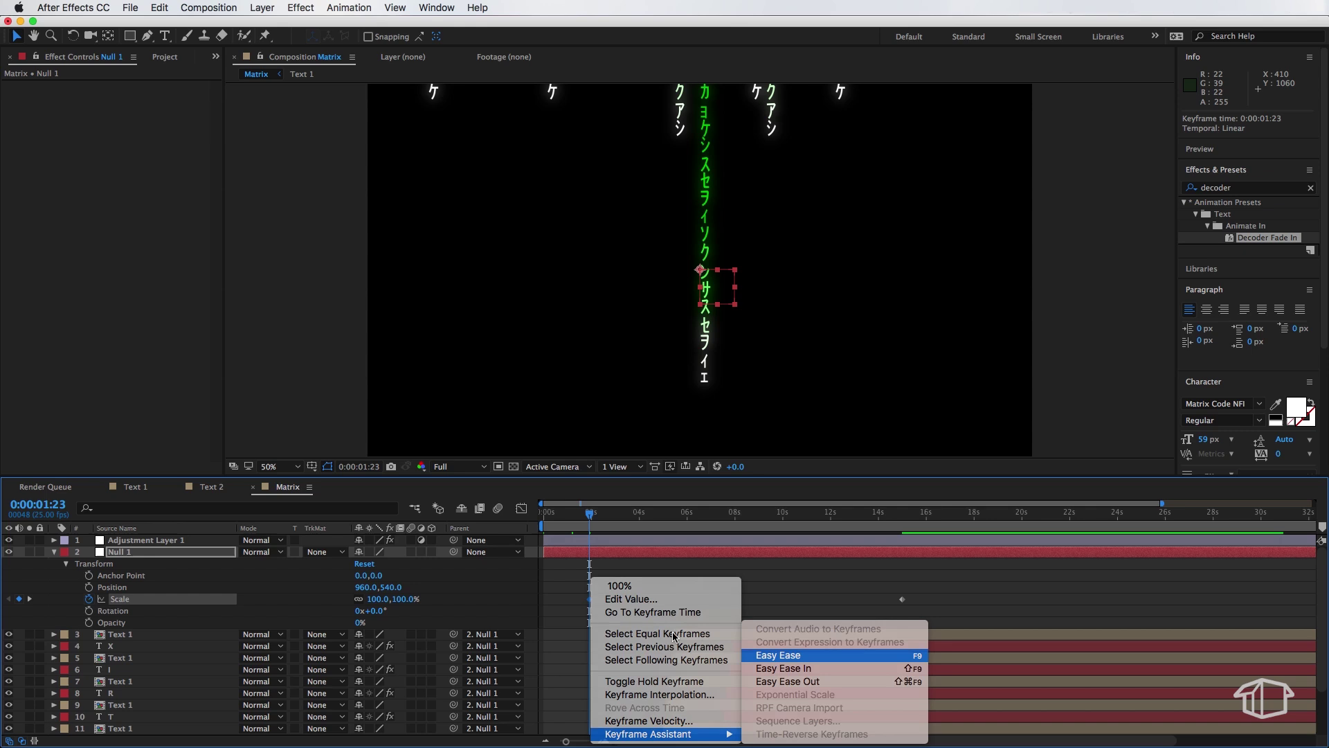
Play back the Matrix composition over its first 15 seconds to check the slow zoom
left_click(609, 571)
key("Home")
key("space")
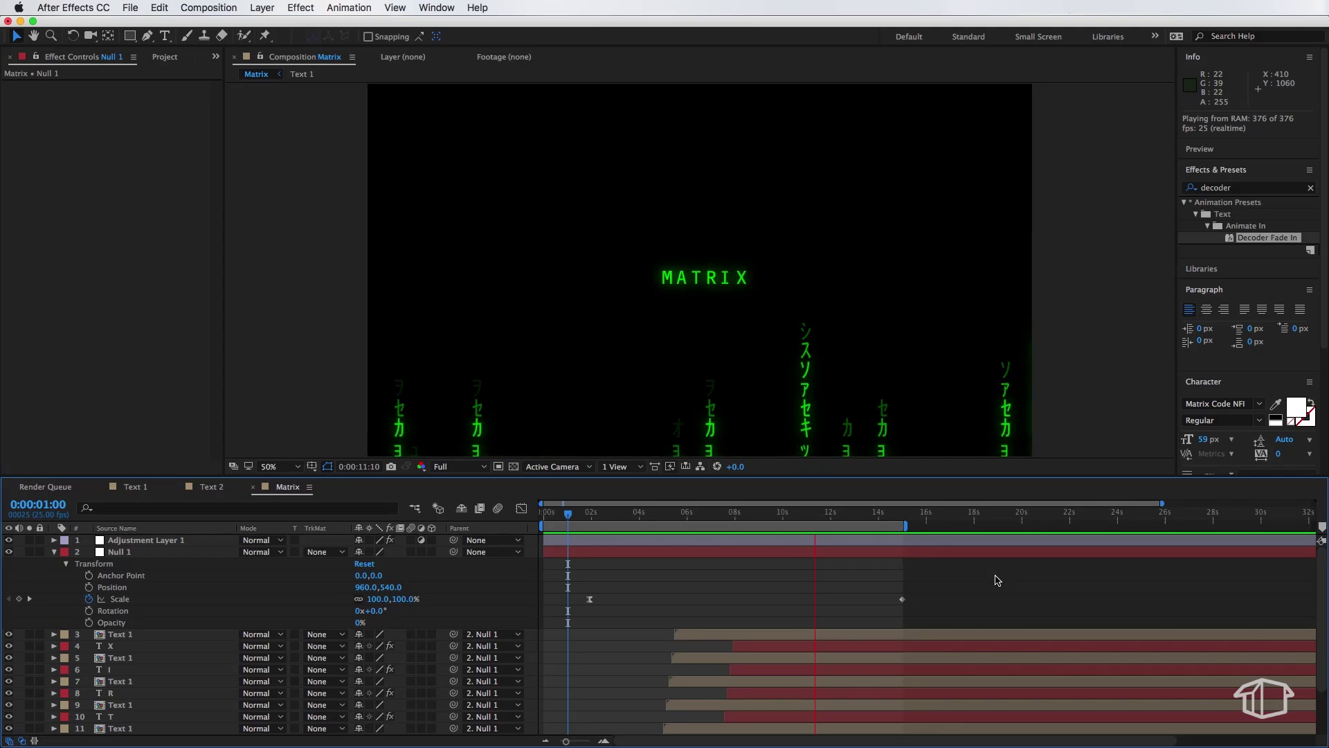
Scrub through the Text 1 single-column and Text 2 rain compositions to review how the falling code is built
left_click(147, 489)
left_click_drag(561, 518, 691, 516)
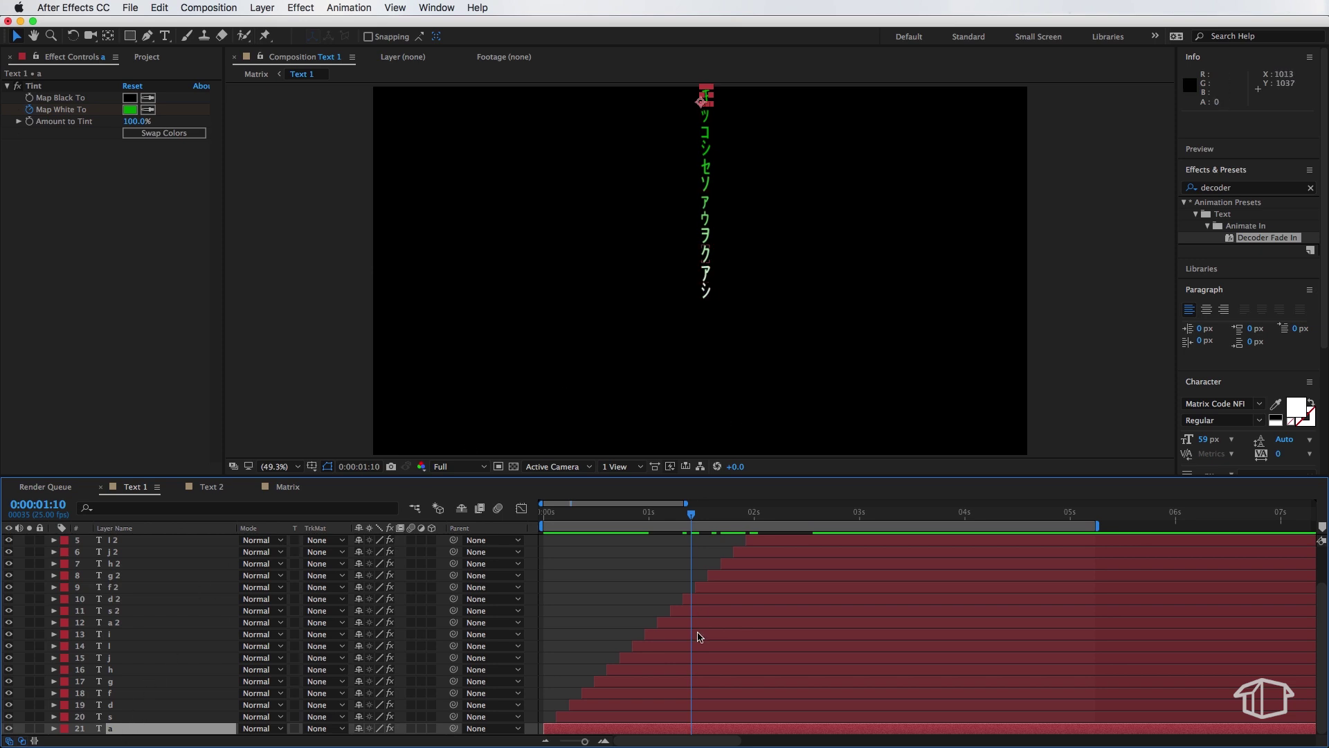
left_click_drag(664, 517, 754, 516)
left_click(211, 487)
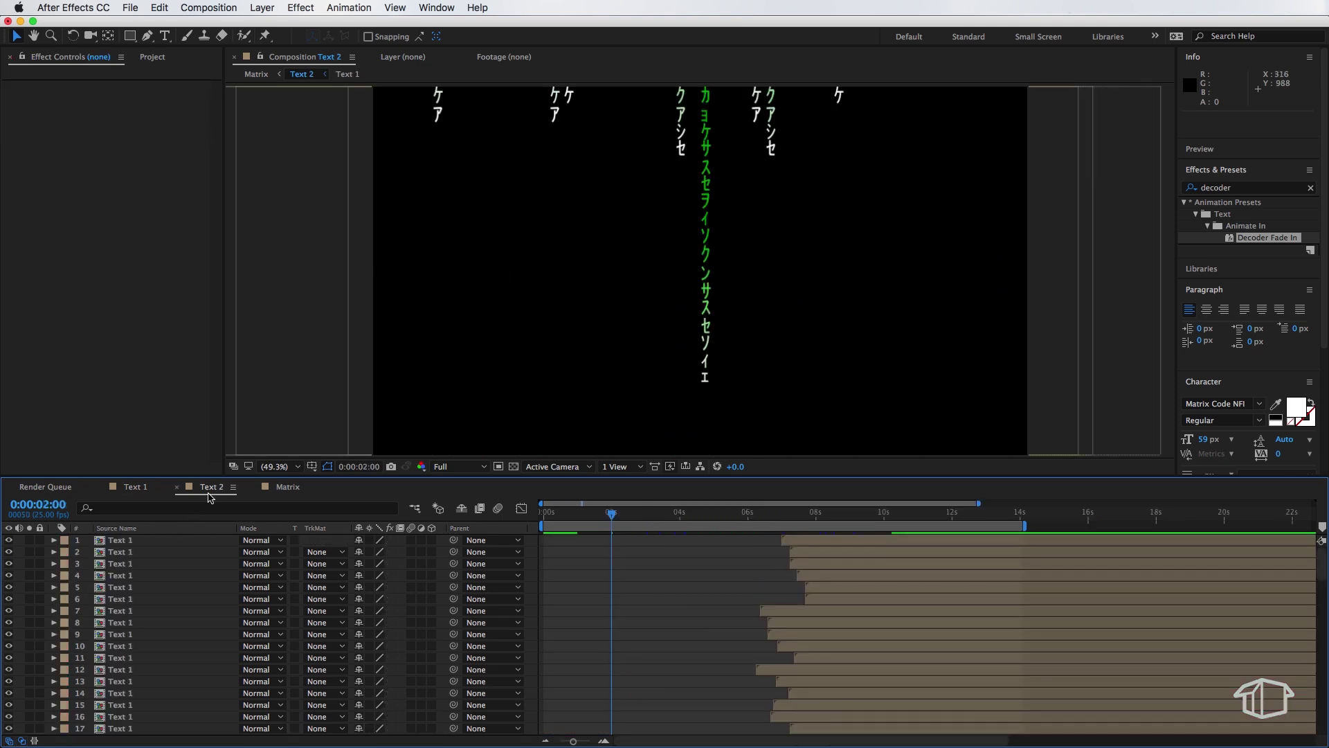
left_click(284, 487)
mouse_move(628, 520)
left_mouse_down()
mouse_move(772, 516)
mouse_move(591, 520)
mouse_move(679, 530)
mouse_move(628, 523)
left_mouse_up()
left_click(220, 491)
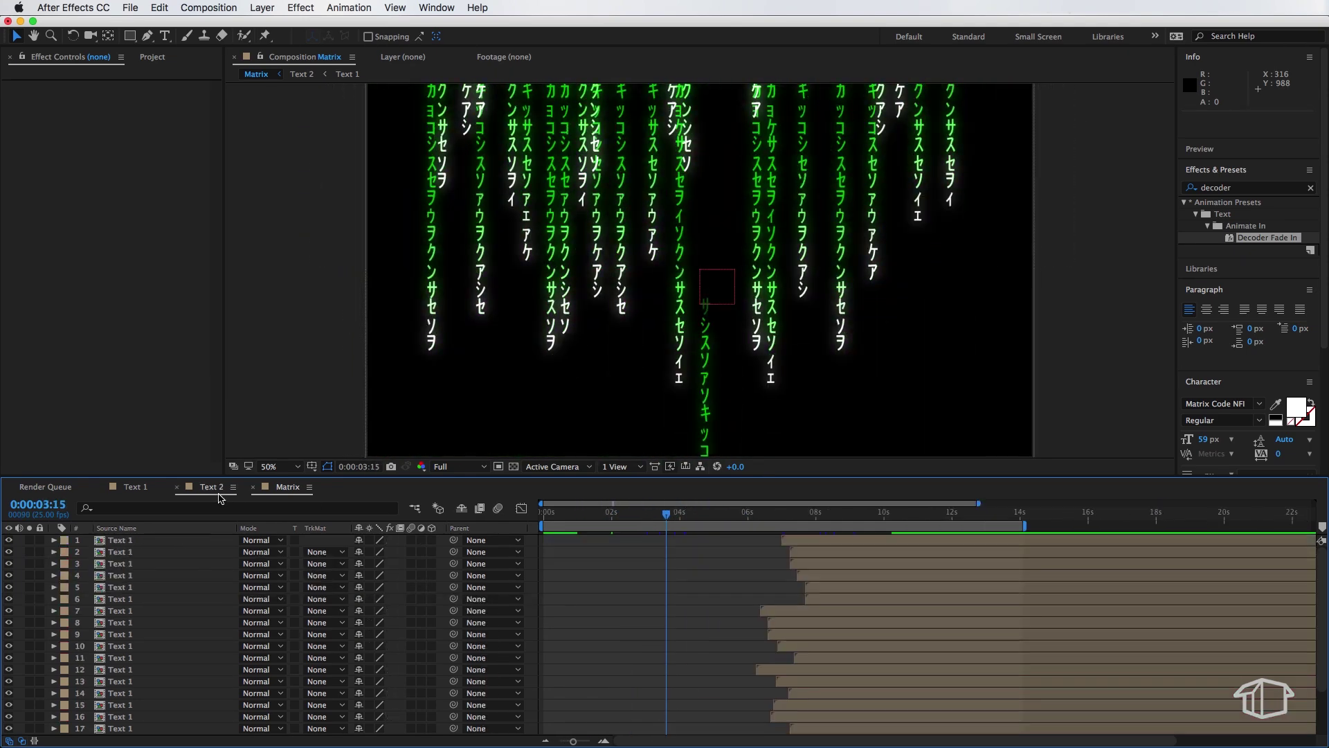
left_click_drag(733, 516, 845, 521)
left_click(898, 519)
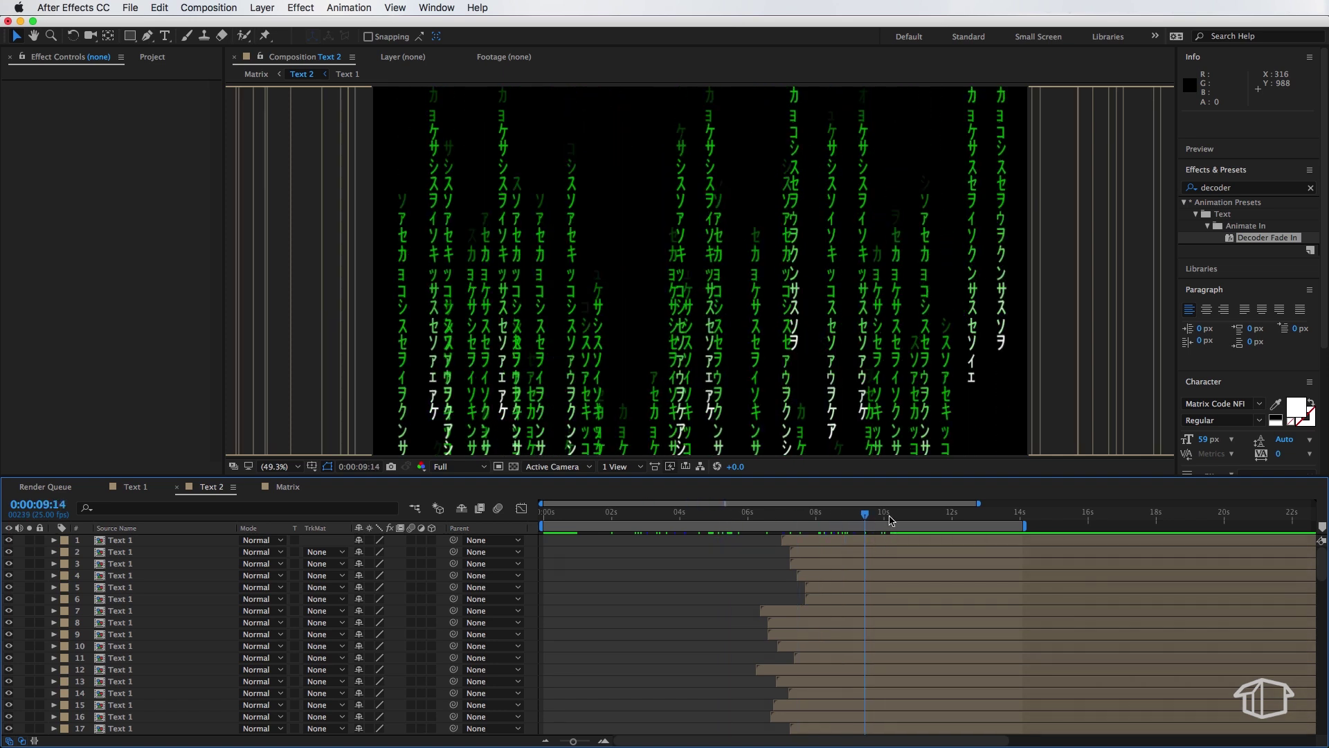
left_click_drag(956, 512, 1001, 515)
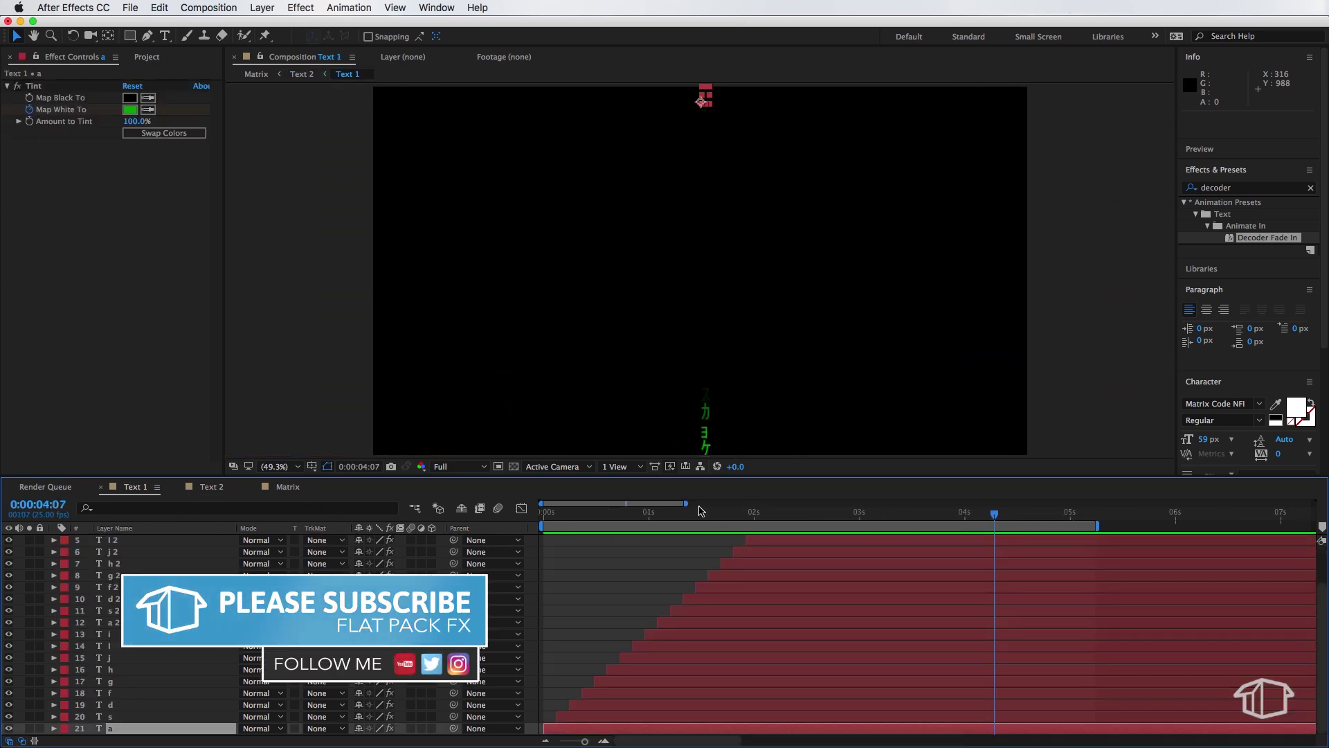
Return to the Matrix composition and play back the MATRIX title reveal
left_click(286, 486)
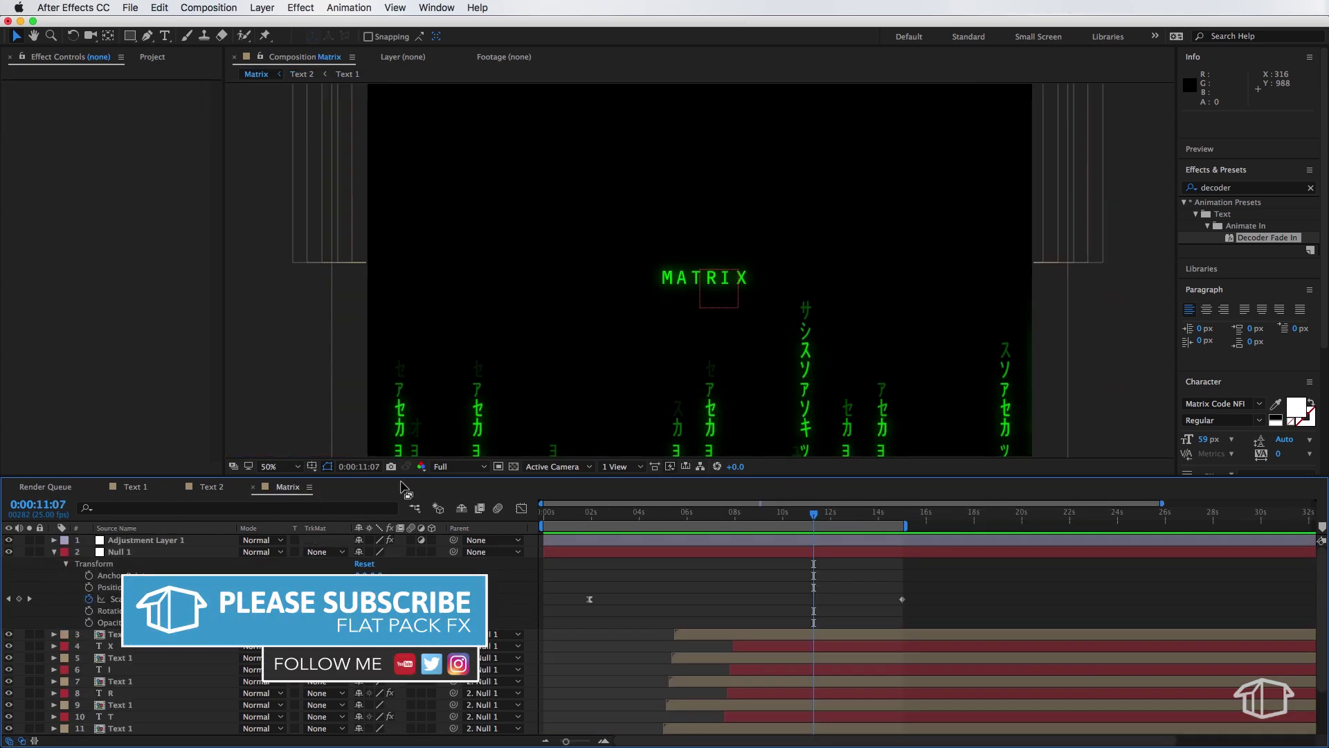
left_click_drag(712, 516, 785, 514)
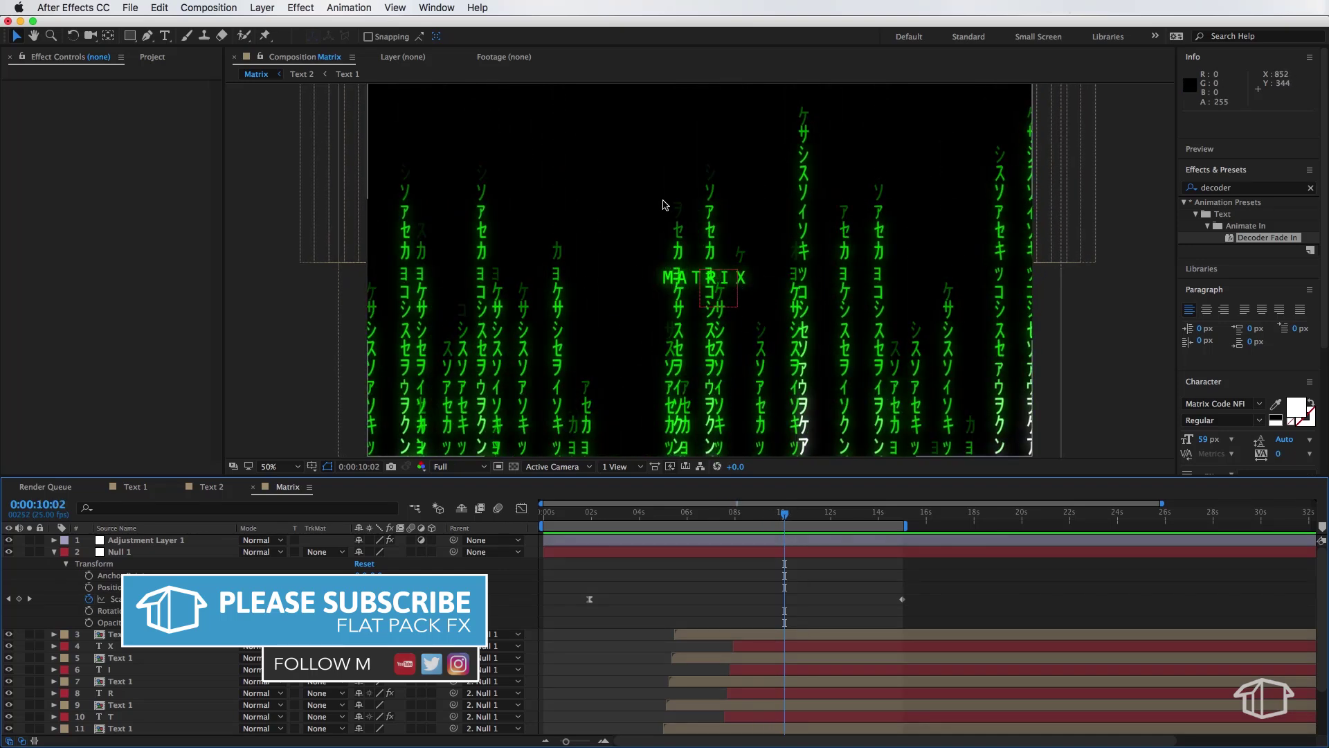
key("space")
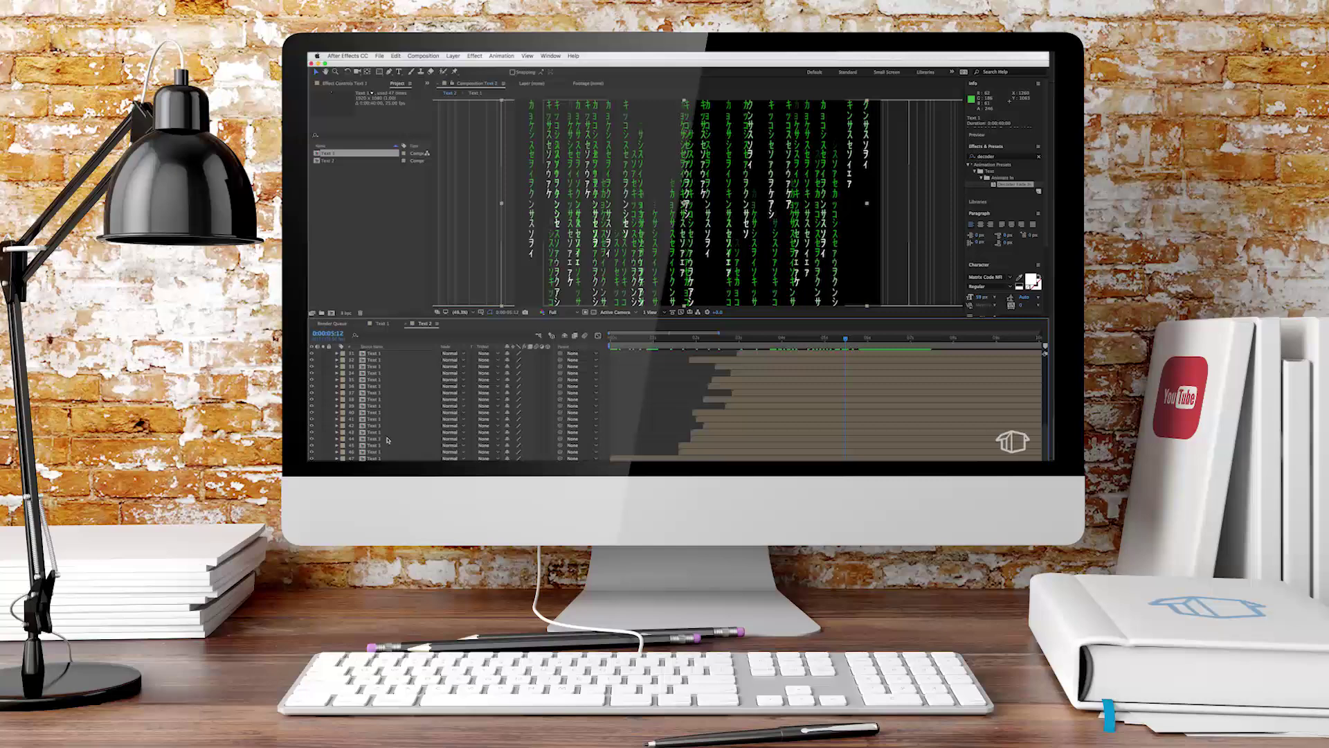
left_click(389, 450, "shift")
key("super+d")
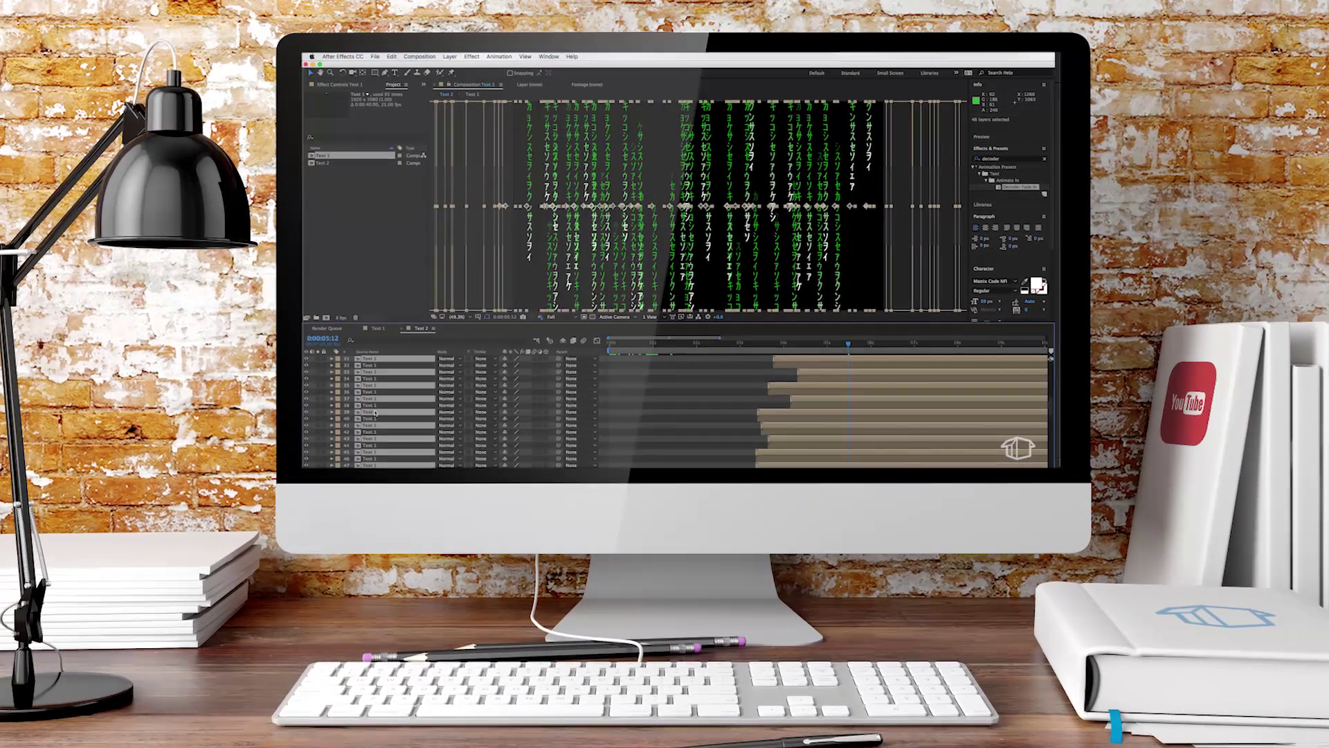
left_click_drag(378, 417, 372, 361)
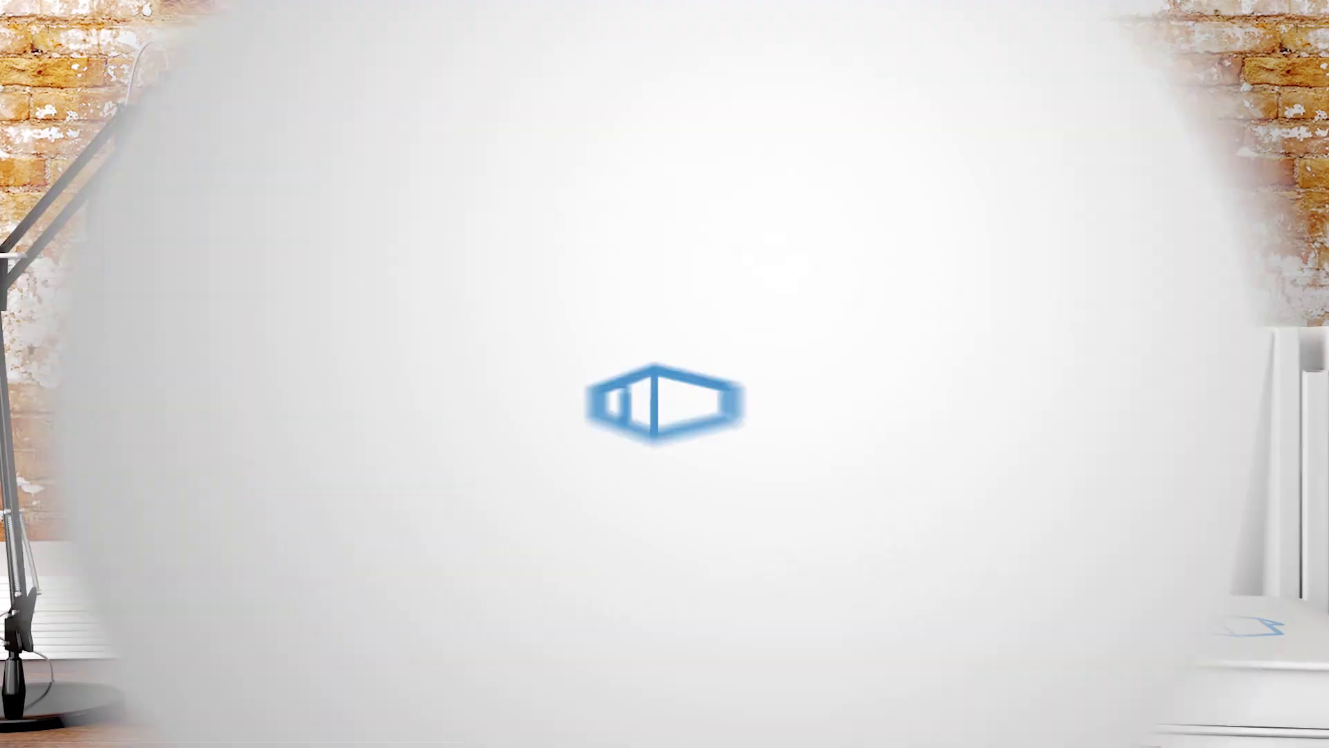